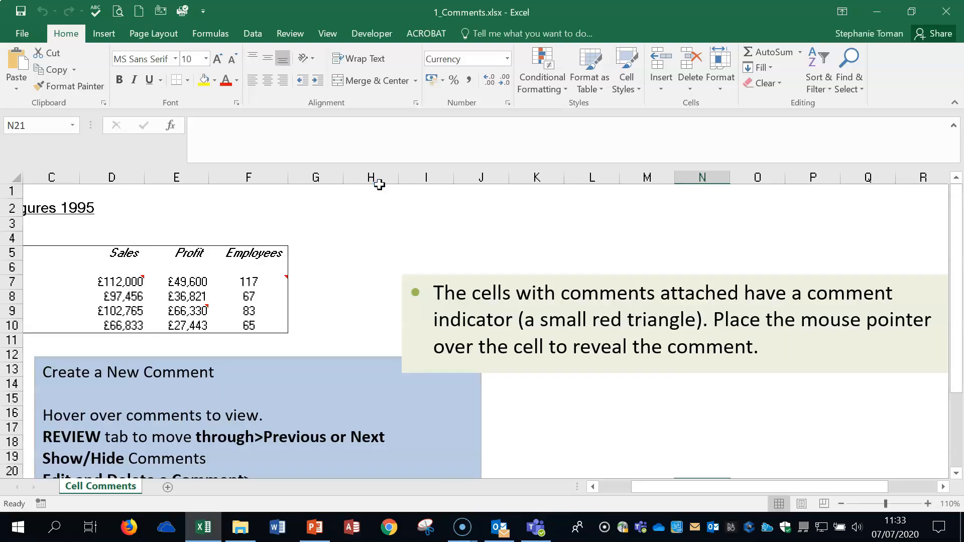
Read the comments attached to the North's employee count in F7 and the profit figure in E9
scroll(495, 273, "down", 1)
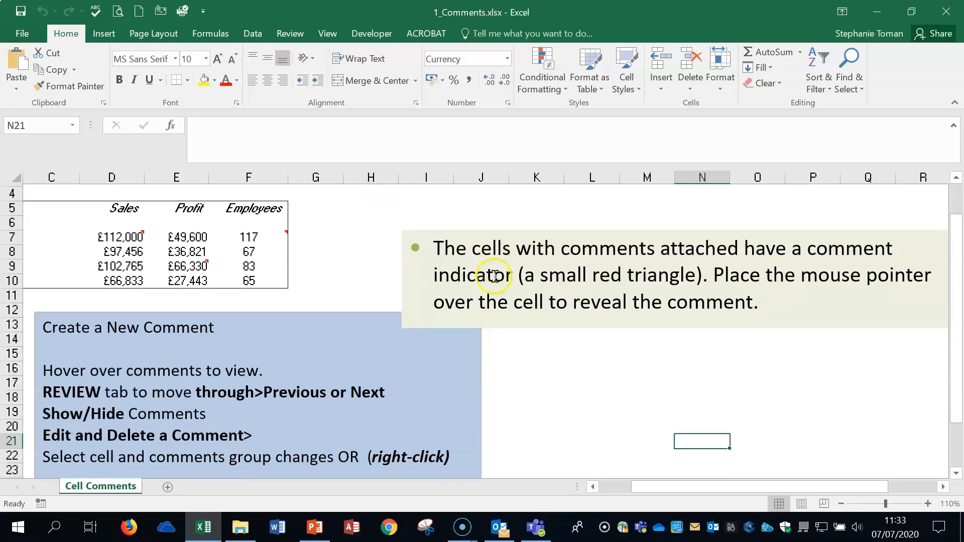
left_click(270, 234)
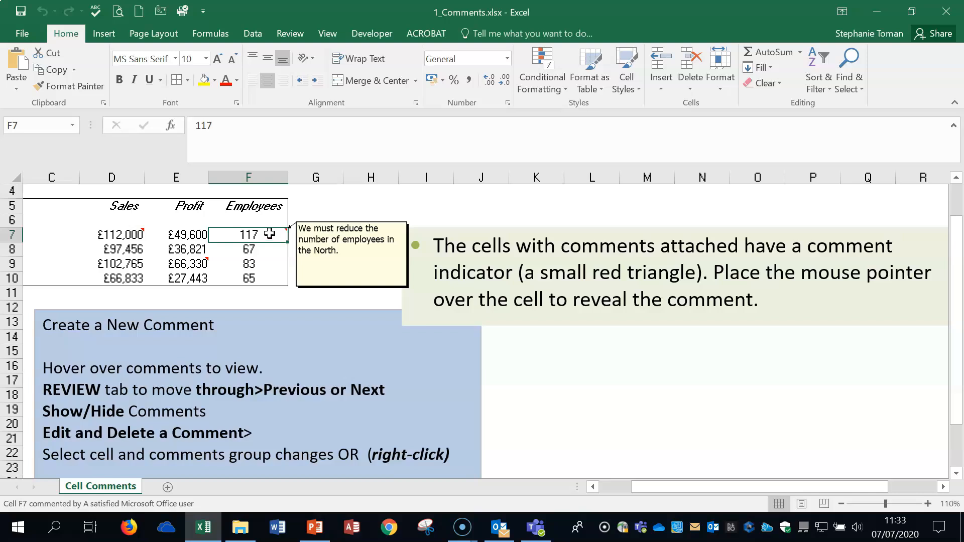
left_click(291, 31)
left_click(195, 88)
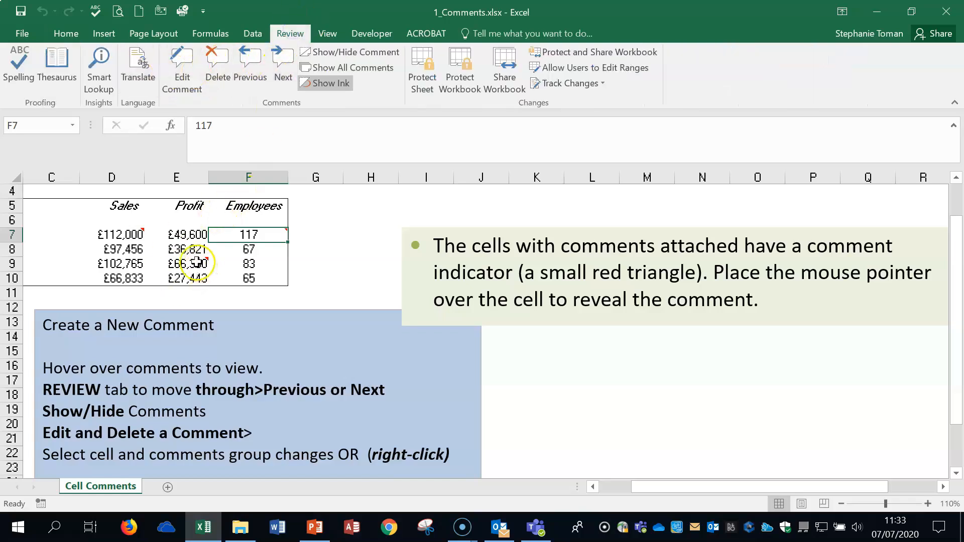
mouse_move(197, 261)
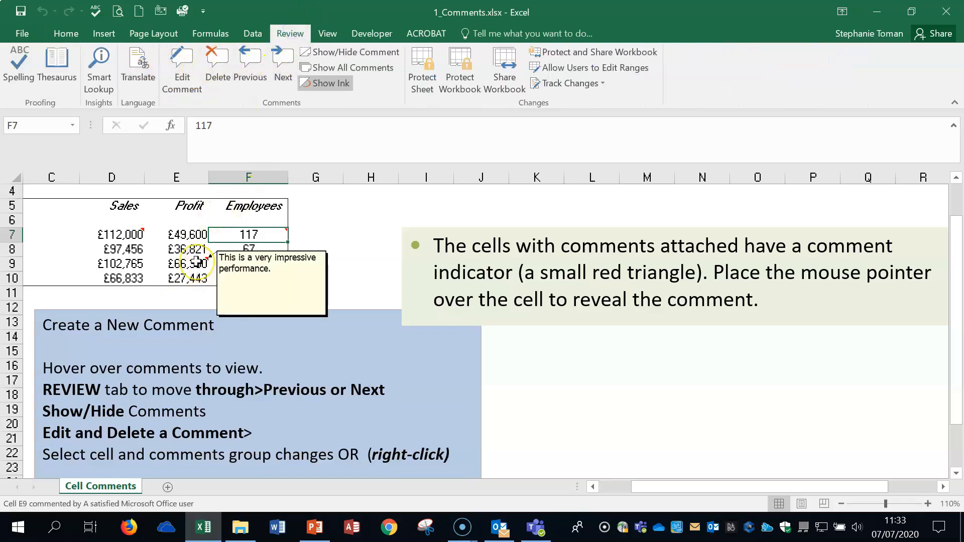
Display the comment on the sales figure in D7 and hide it again
right_click(133, 233)
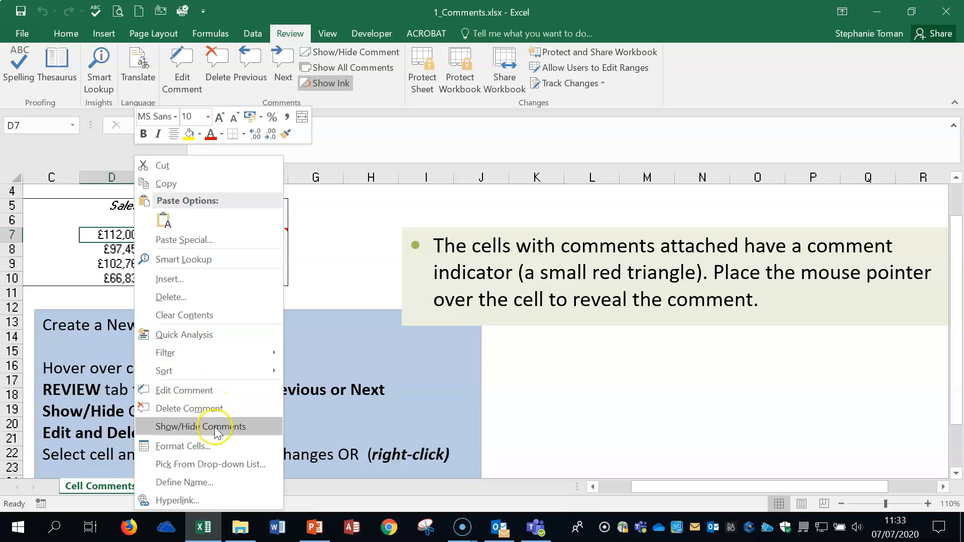
left_click(220, 427)
left_click(329, 258)
left_click(137, 235)
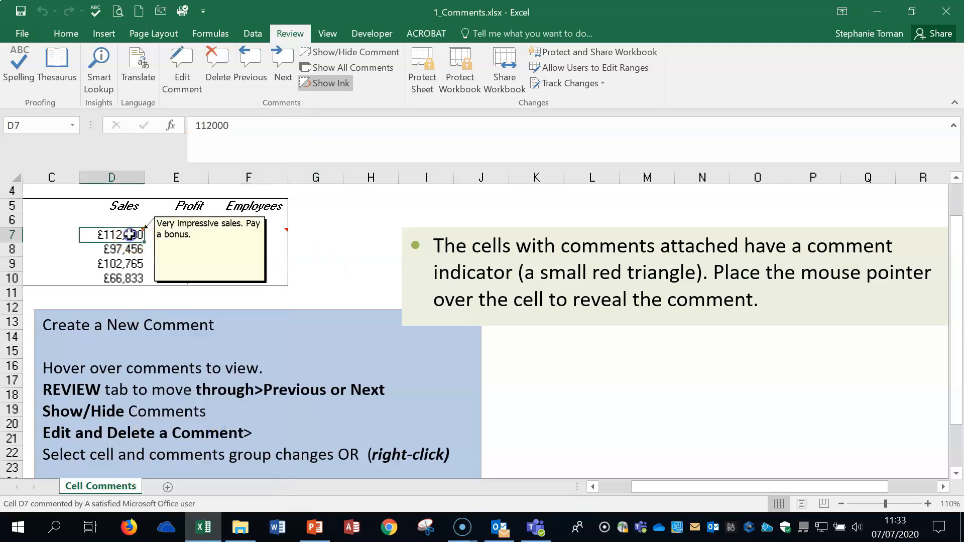
left_click(353, 54)
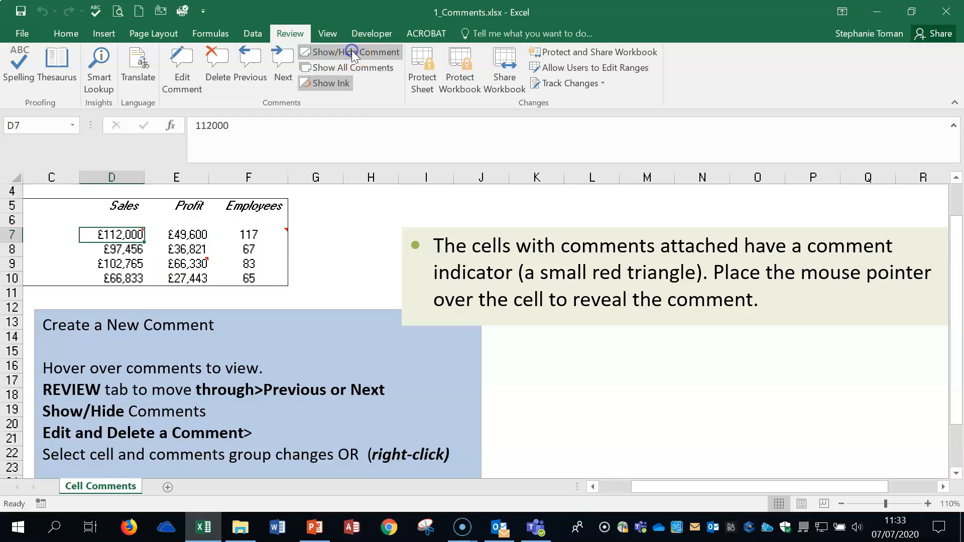
Keep the comment on the profit figure in E9 permanently displayed
left_click(188, 260)
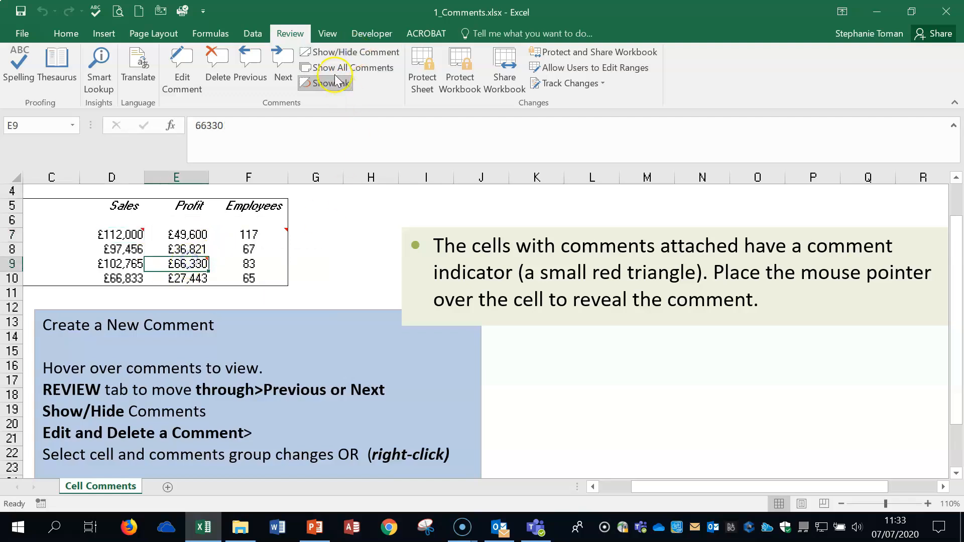
left_click(327, 52)
left_click(738, 400)
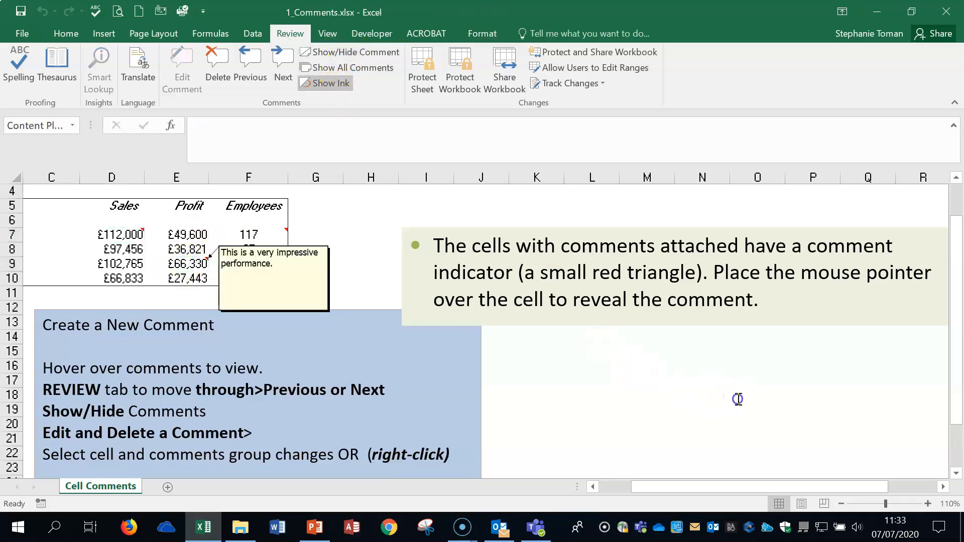
scroll(739, 400, "down", 2)
scroll(739, 400, "up", 2)
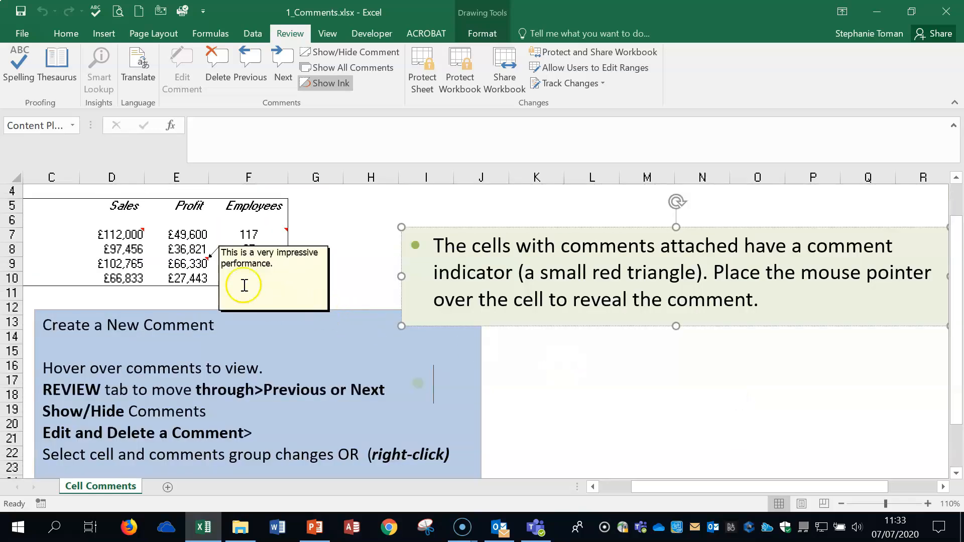
Edit the comment on E9 by adding "uhuhuhuh" after its existing text
right_click(191, 263)
left_click(232, 390)
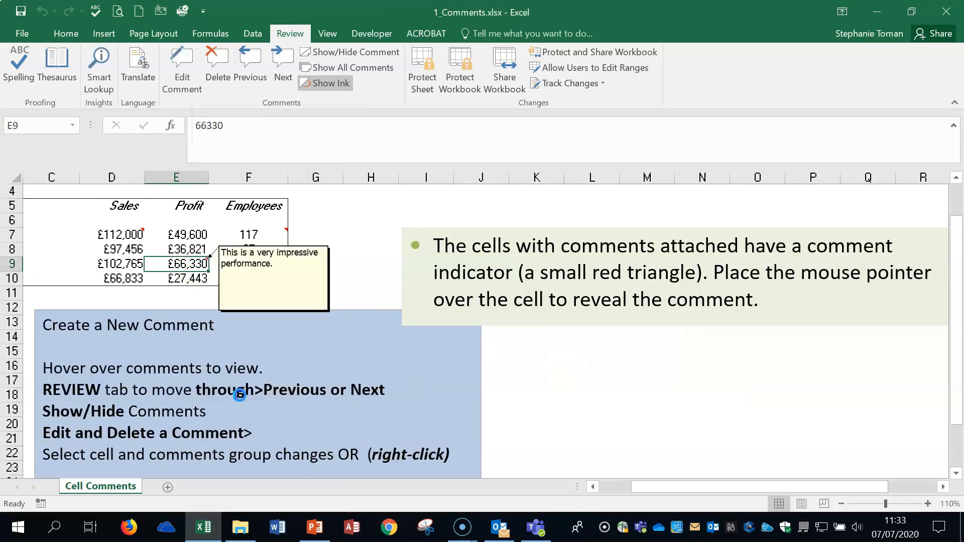
type("uhuhuhuh")
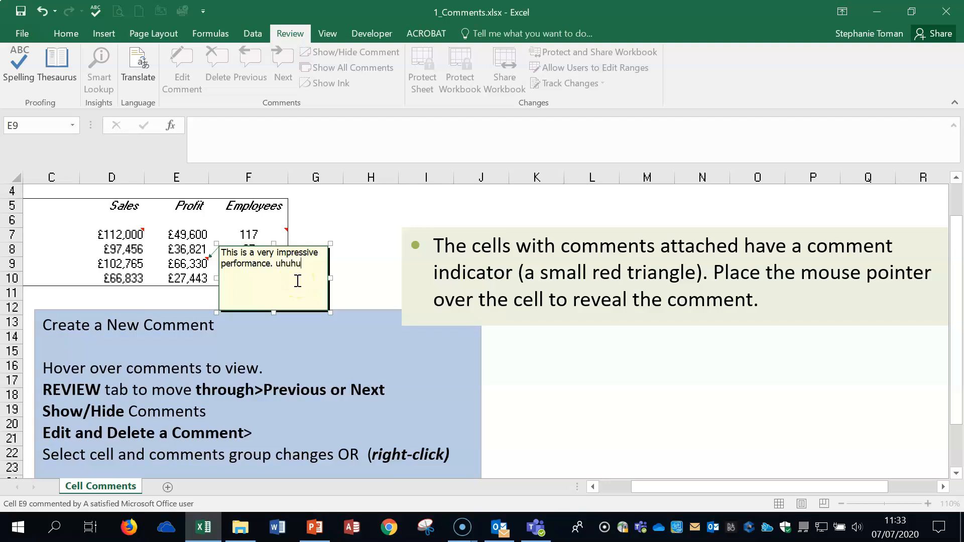
left_click(685, 388)
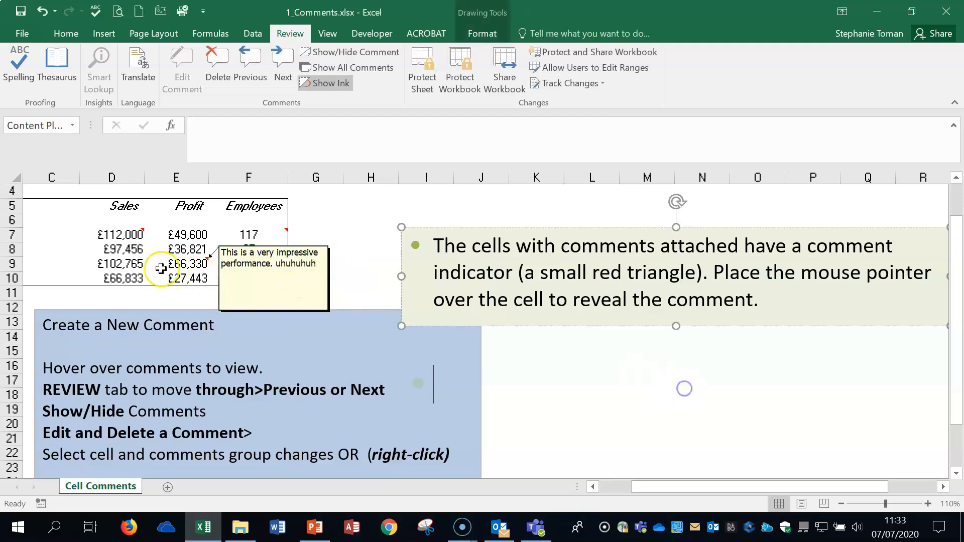
Remove the added "uhuhuhuh" from the end of the E9 comment
left_click(176, 265)
left_click(282, 264)
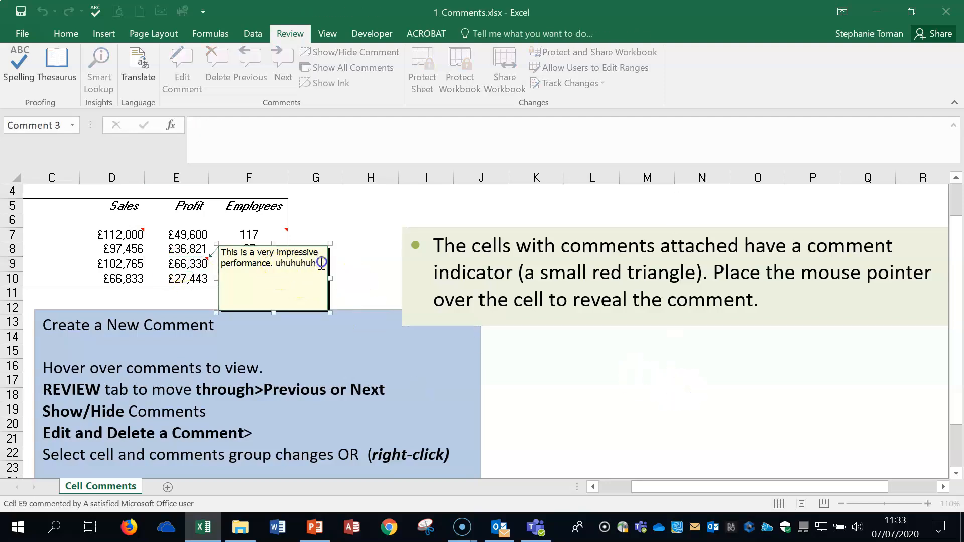
left_click_drag(276, 264, 334, 265)
key("BackSpace")
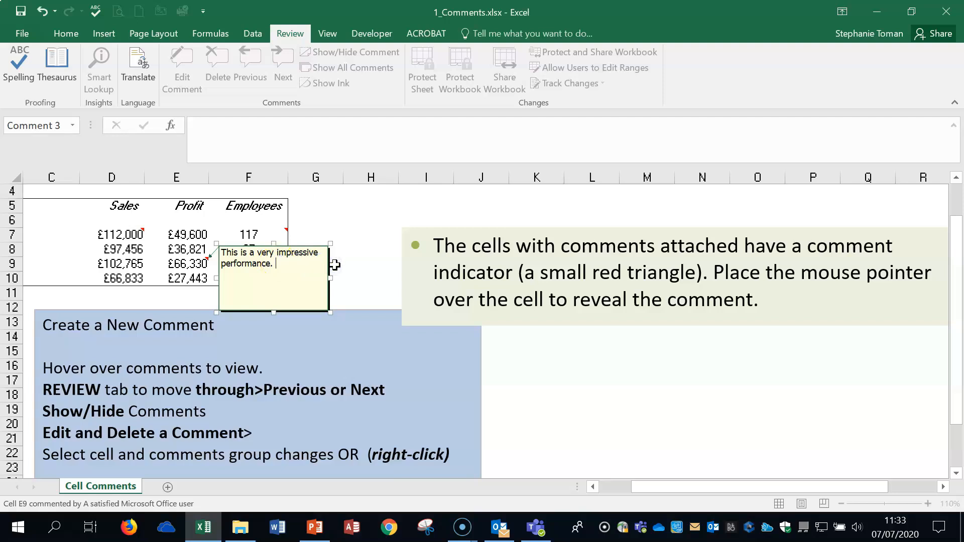
left_click(648, 393)
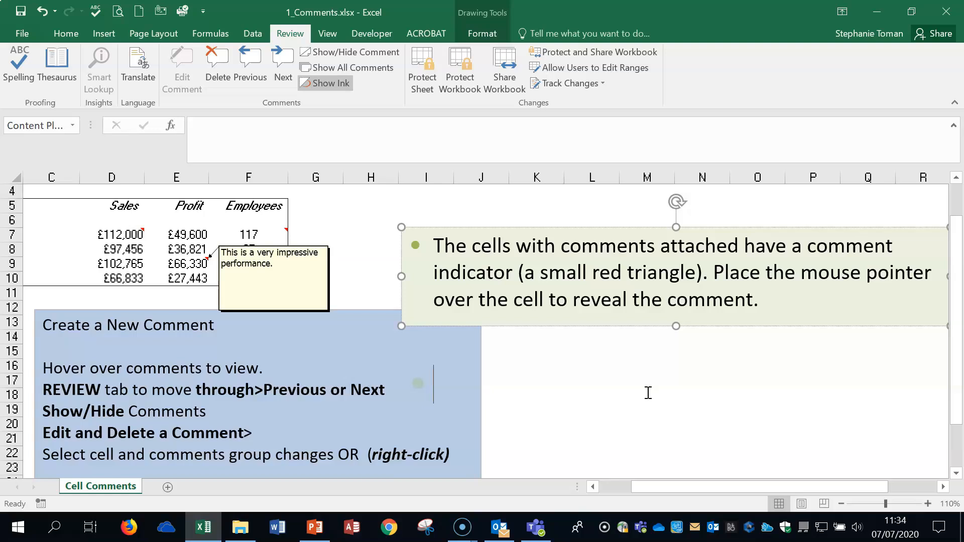
Close 1_Comments.xlsx without saving the changes and open the workbook 2 Selection Vat.xlsx
left_click(945, 15)
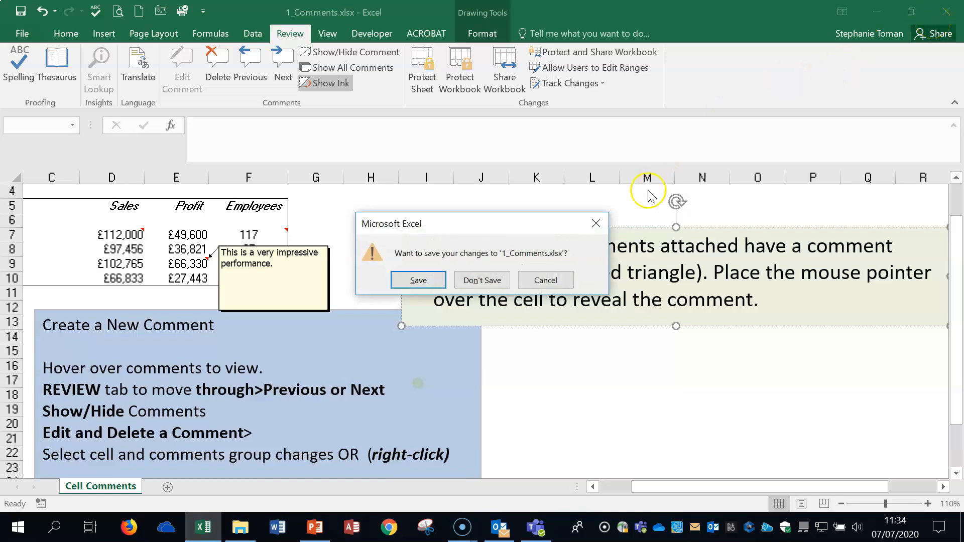
left_click(482, 279)
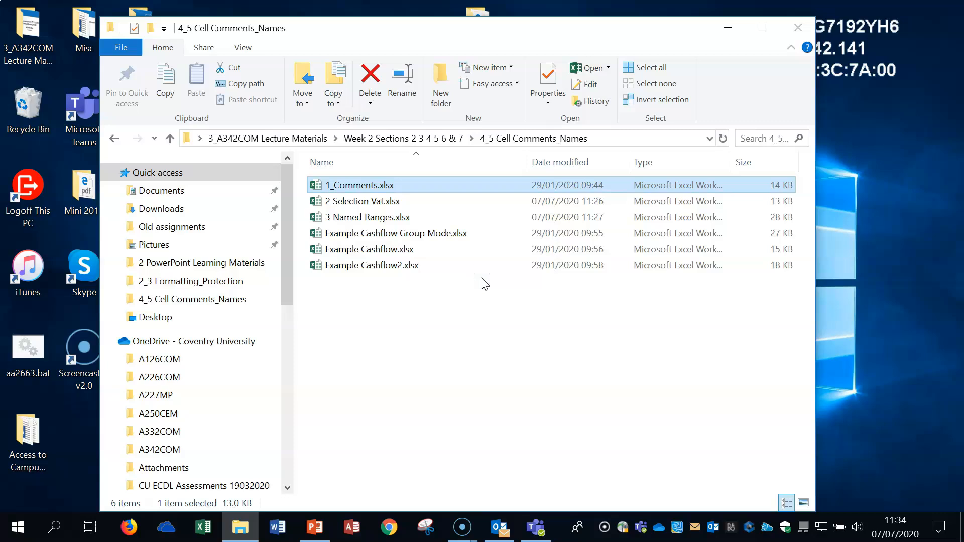
double_click(369, 202)
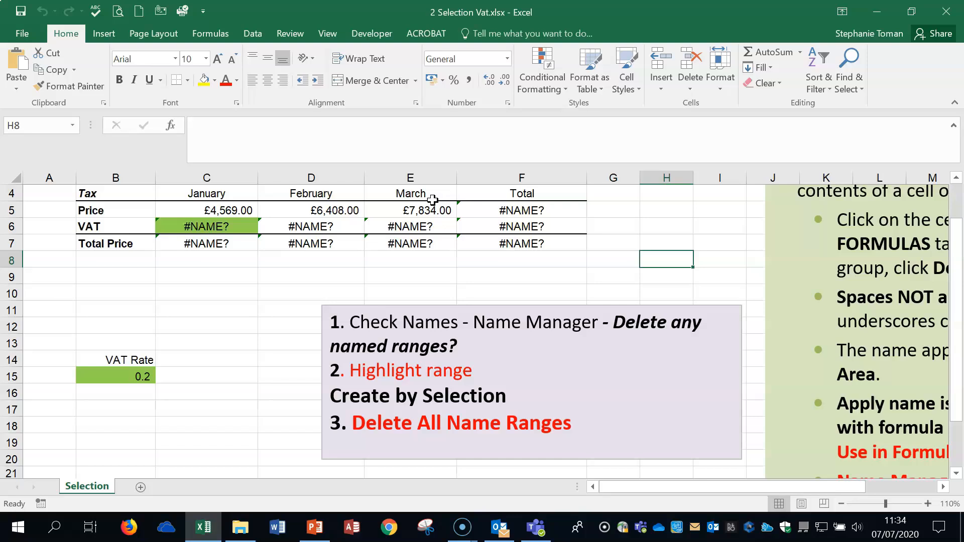
Select the tax table B4:F7 and look over the Define Name commands without applying any
left_click(842, 504)
left_click(842, 504)
scroll(859, 420, "down", 1)
scroll(860, 422, "up", 1)
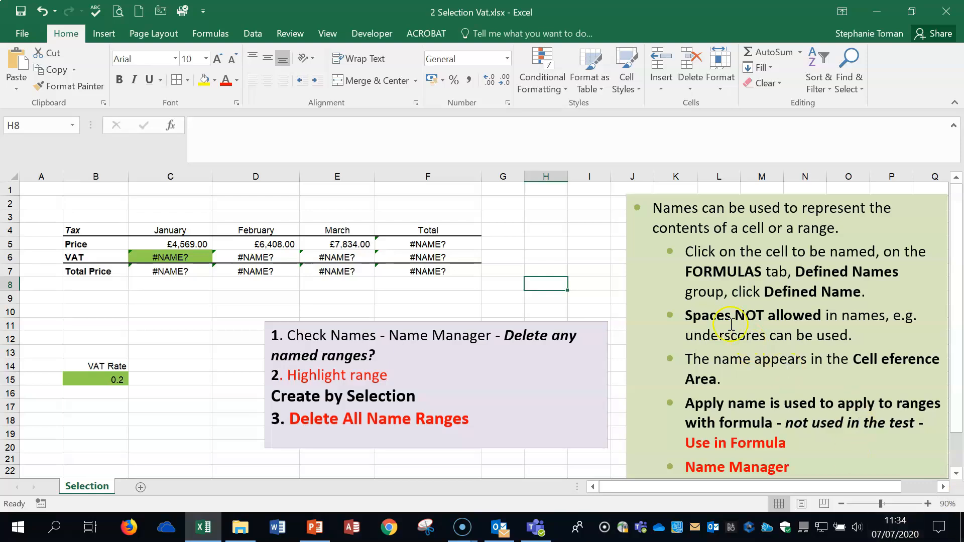
left_click_drag(88, 233, 442, 268)
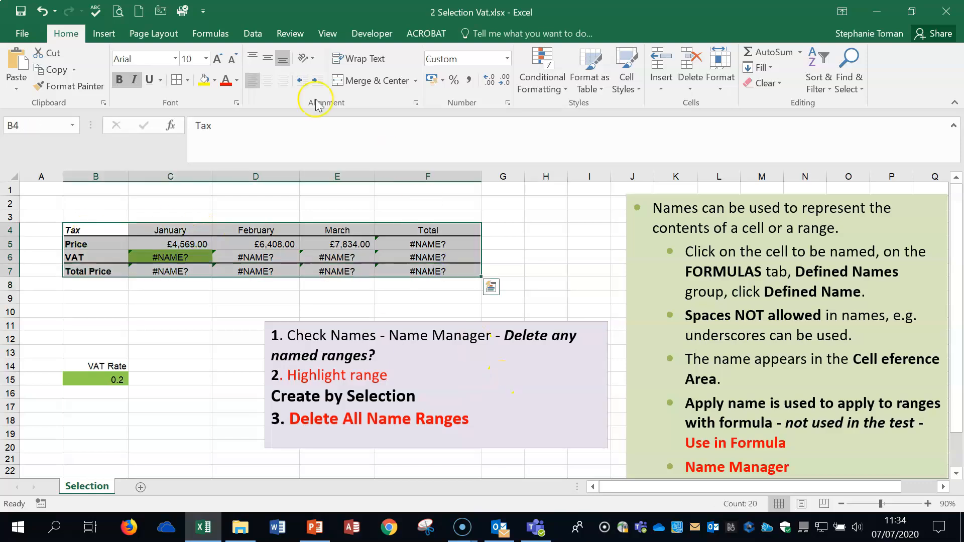
left_click(201, 32)
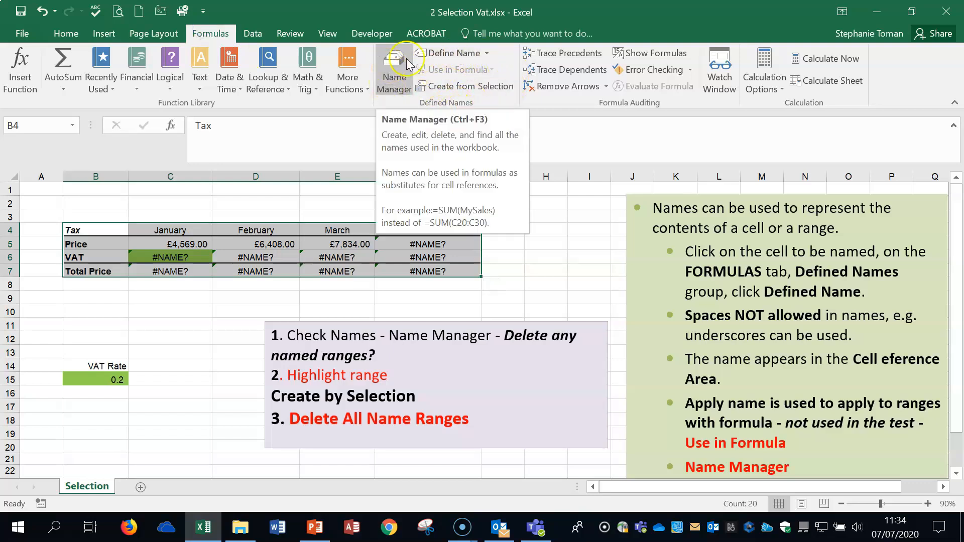
left_click(487, 54)
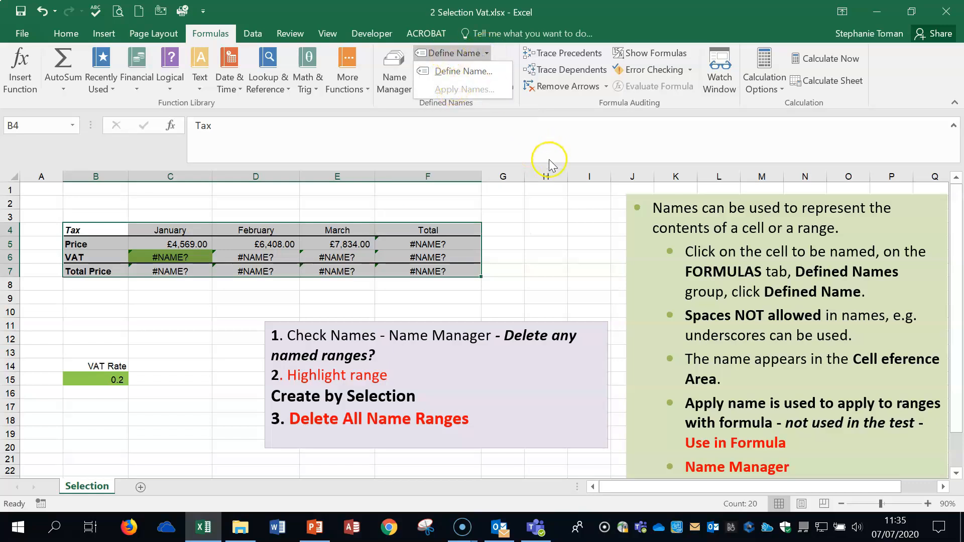
left_click(577, 231)
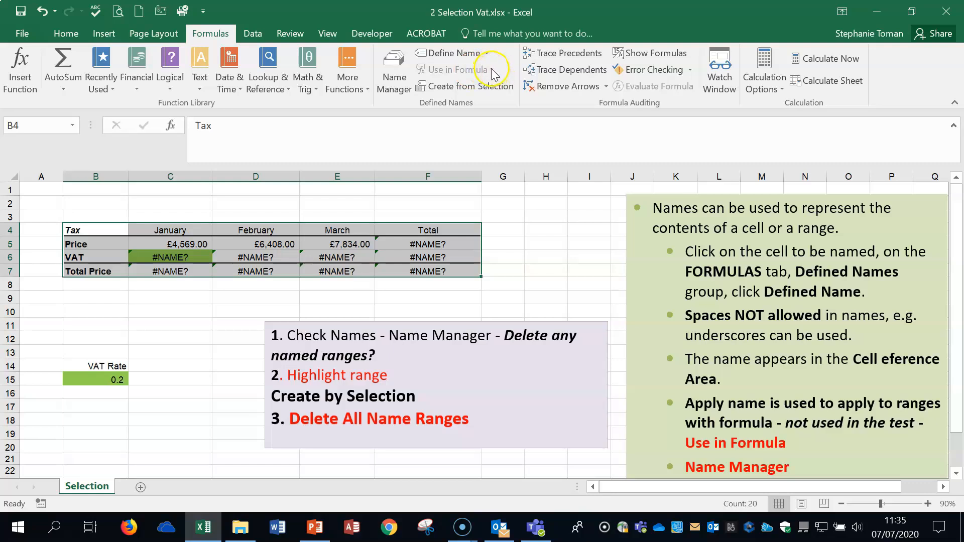
Examine the contents of the January price cell C5 and the total price formula in C7
left_click(189, 268)
left_click(196, 245)
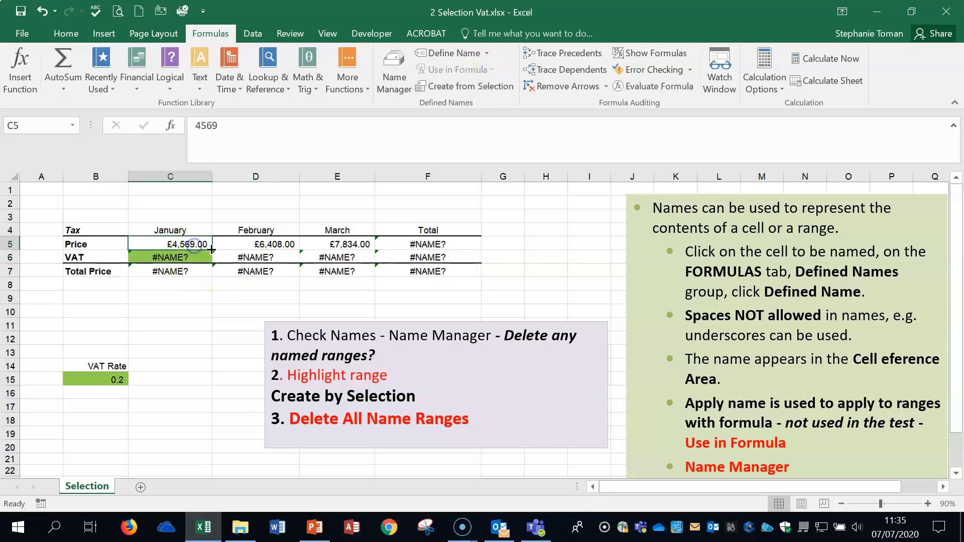
left_click(183, 271)
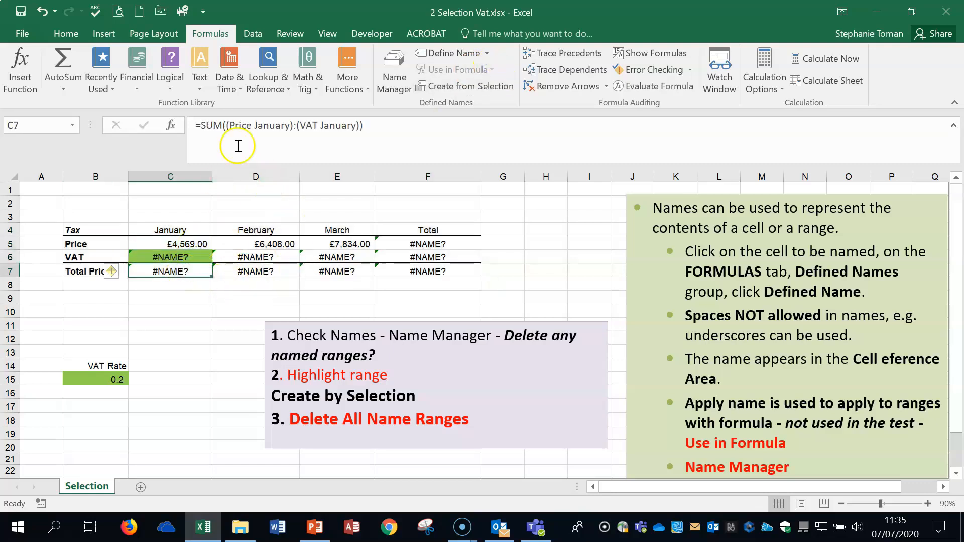
left_click(491, 74)
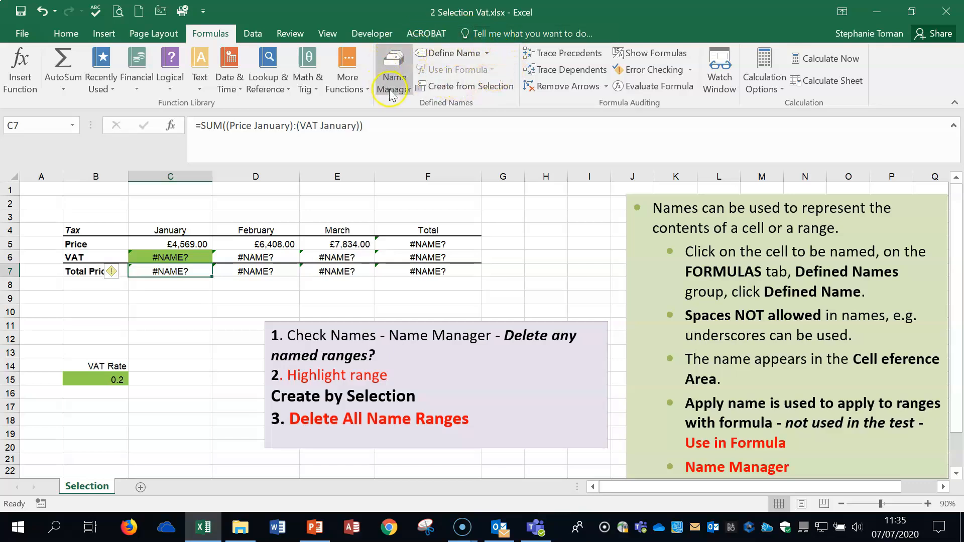
Check the Name Manager for existing named ranges in the workbook, and close it
left_click(553, 257)
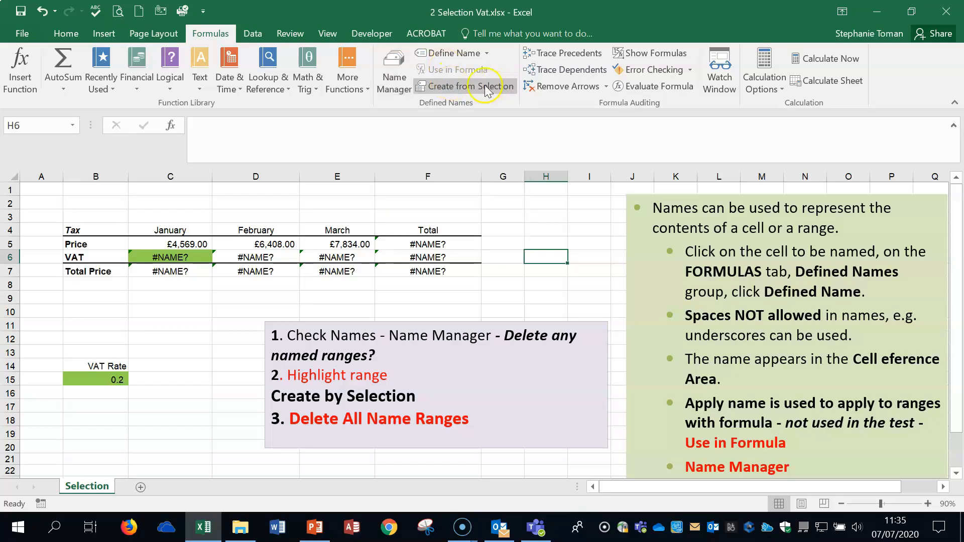
left_click(394, 76)
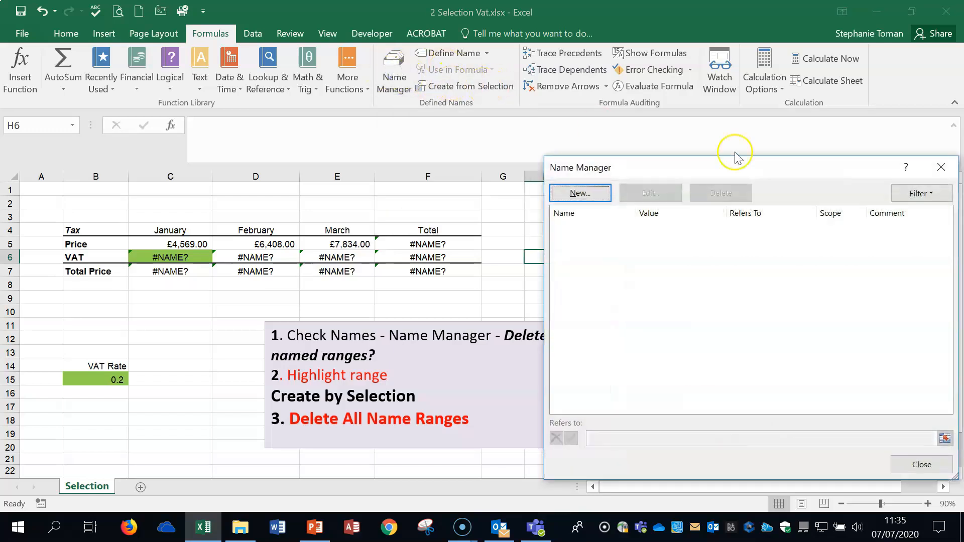
left_click_drag(758, 168, 717, 125)
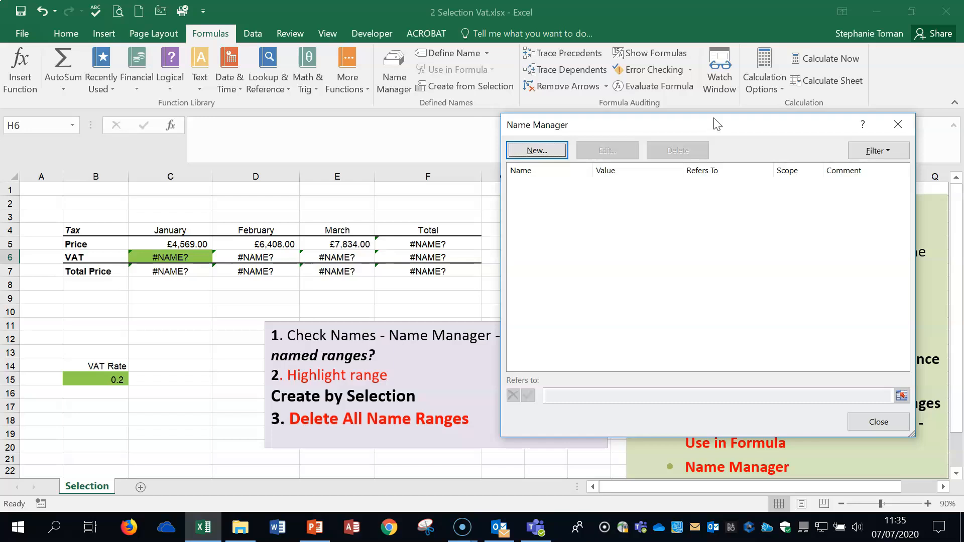
left_click(885, 426)
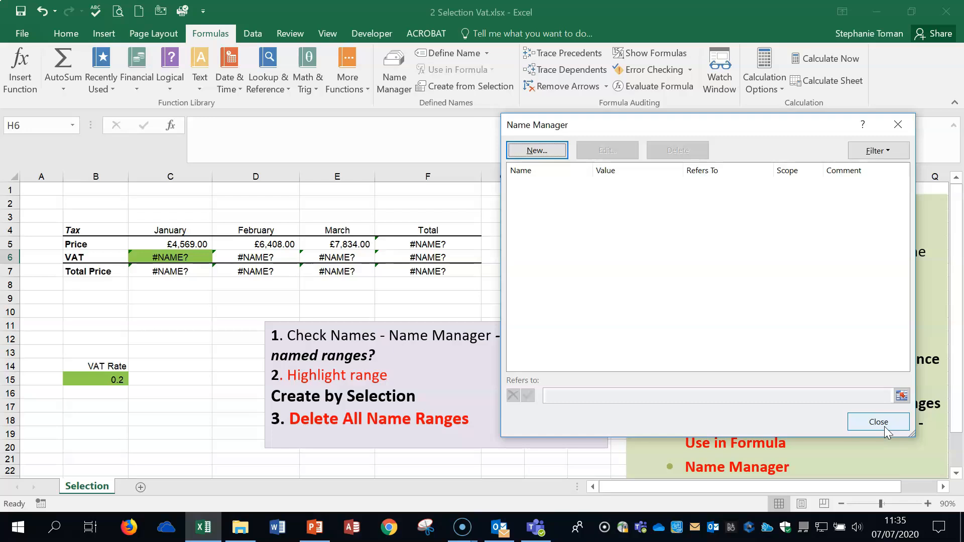
left_click(884, 426)
Create named ranges for the tax table B4:F7 from the values in its top row and left column
left_click(510, 320)
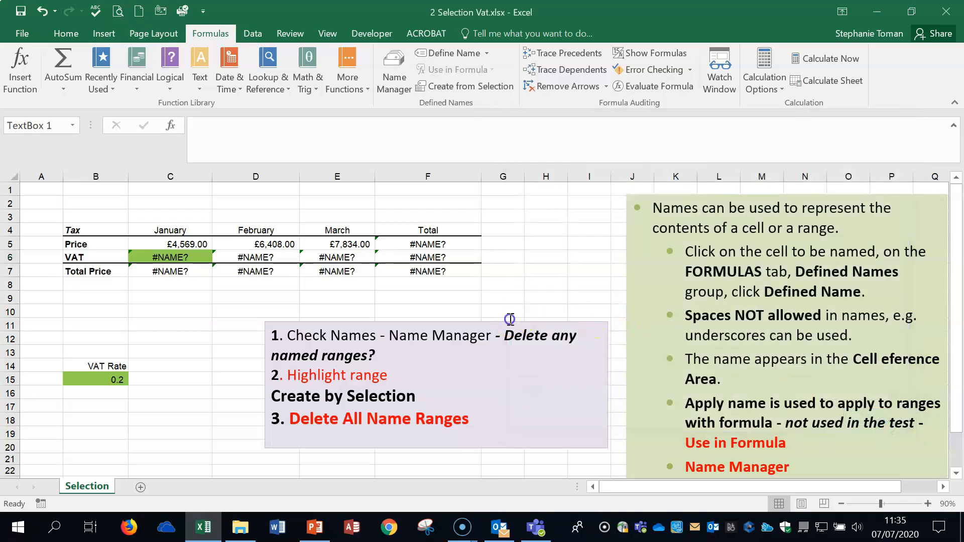
left_click_drag(73, 230, 436, 273)
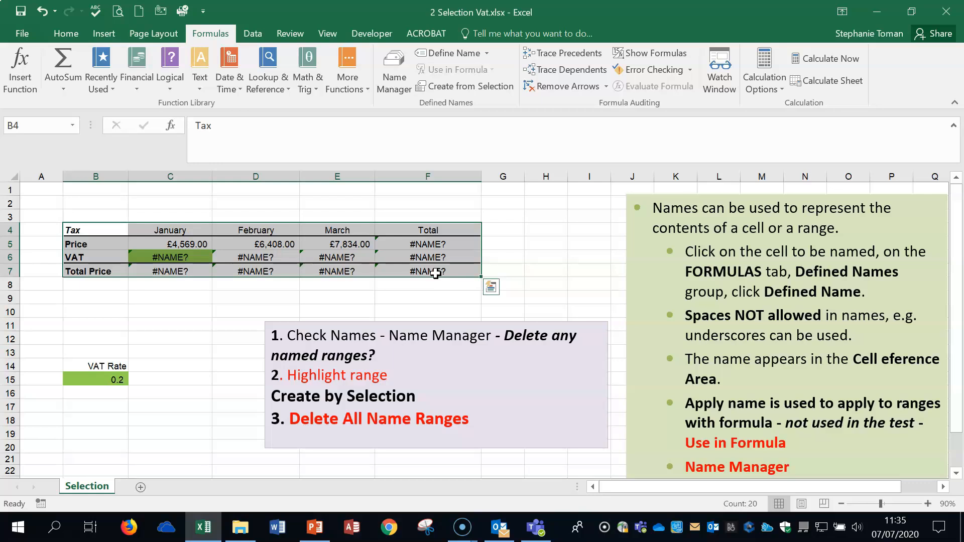
left_click(470, 87)
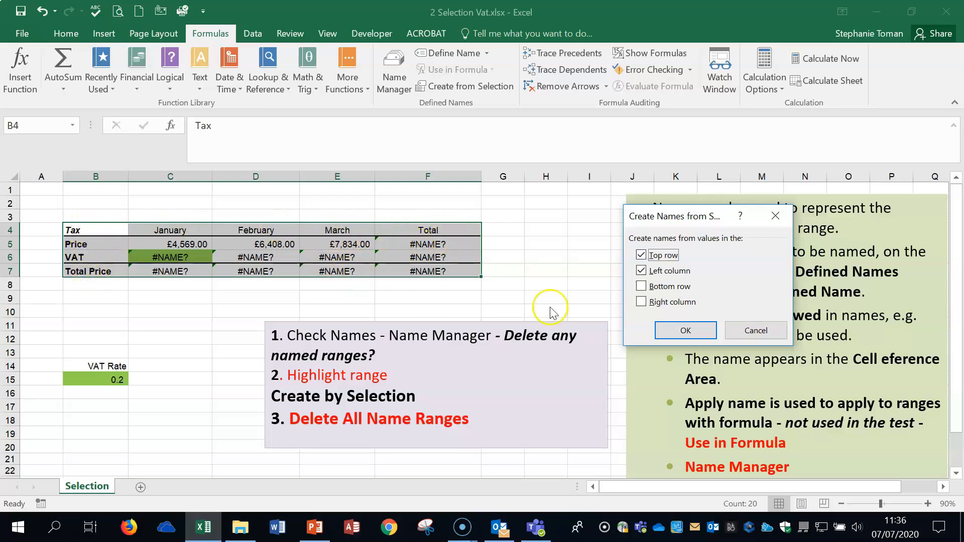
left_click(698, 332)
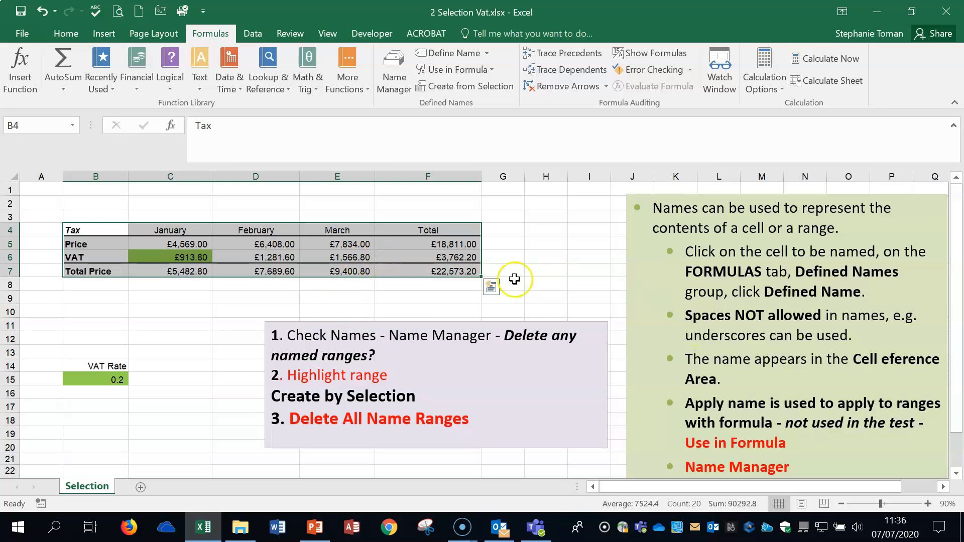
Examine the total price formula in F5 and display the sheet's formulas in place of values, returning to values when done
left_click(520, 244)
left_click(441, 244)
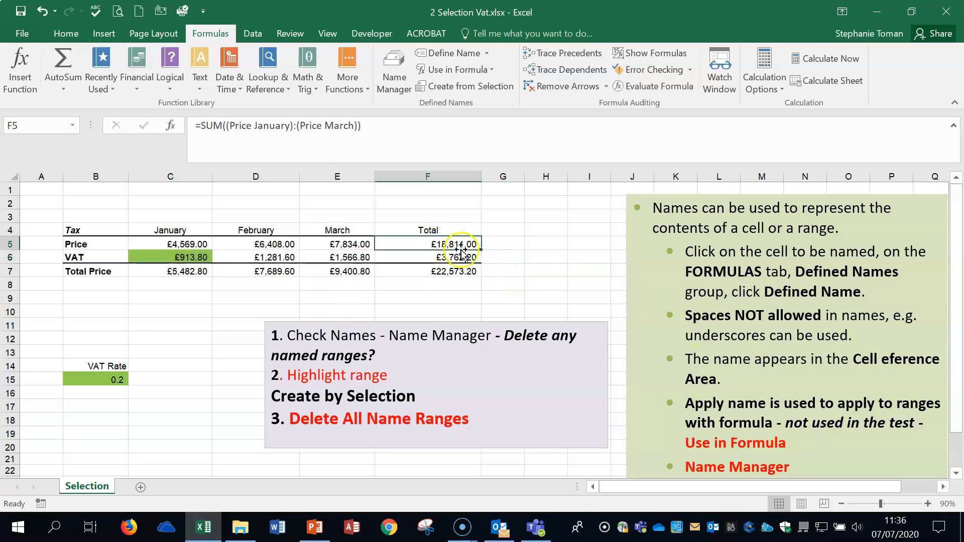
left_click(520, 256)
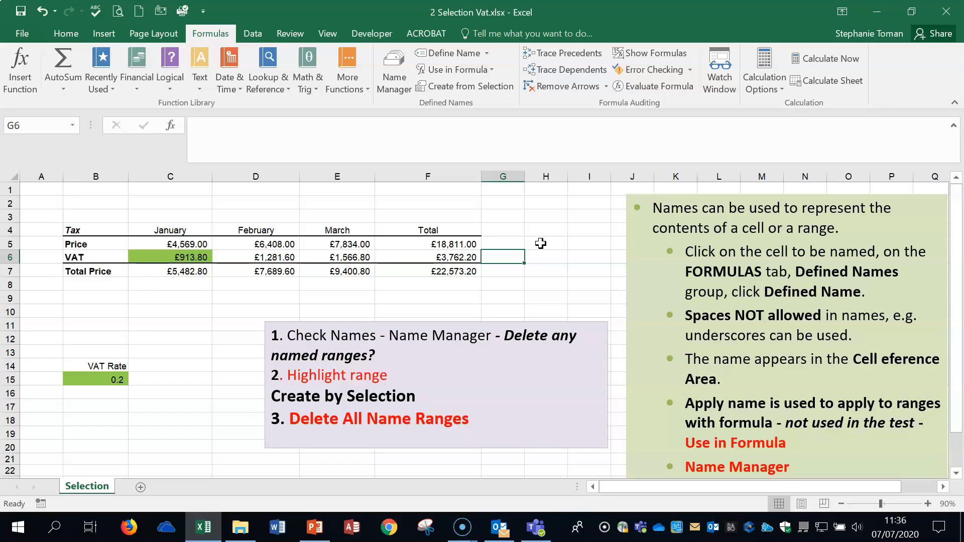
key("ctrl+grave")
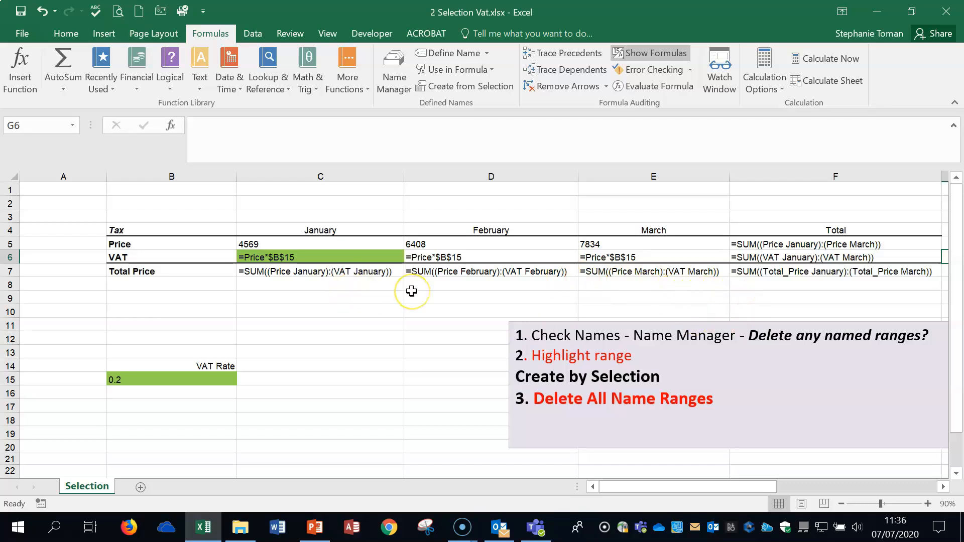
key("ctrl+grave")
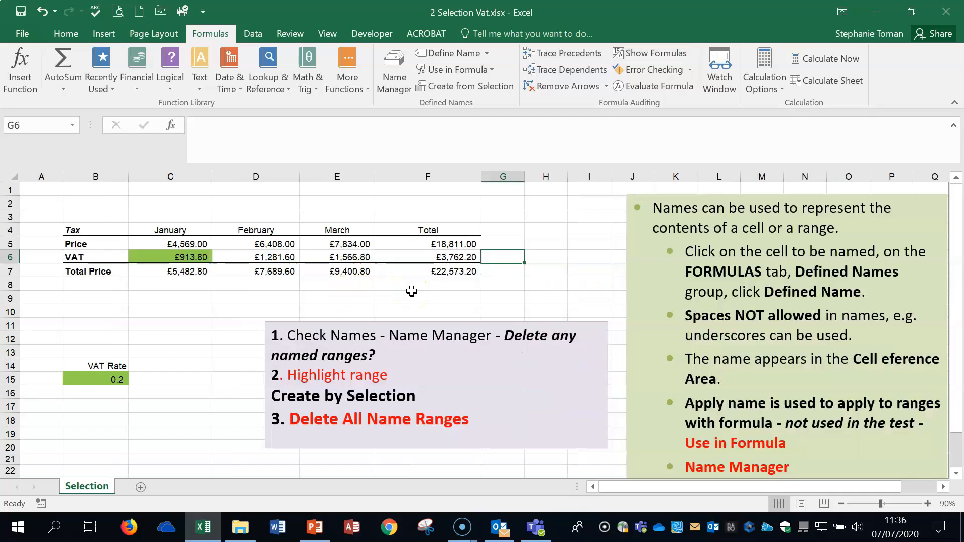
key("ctrl+grave")
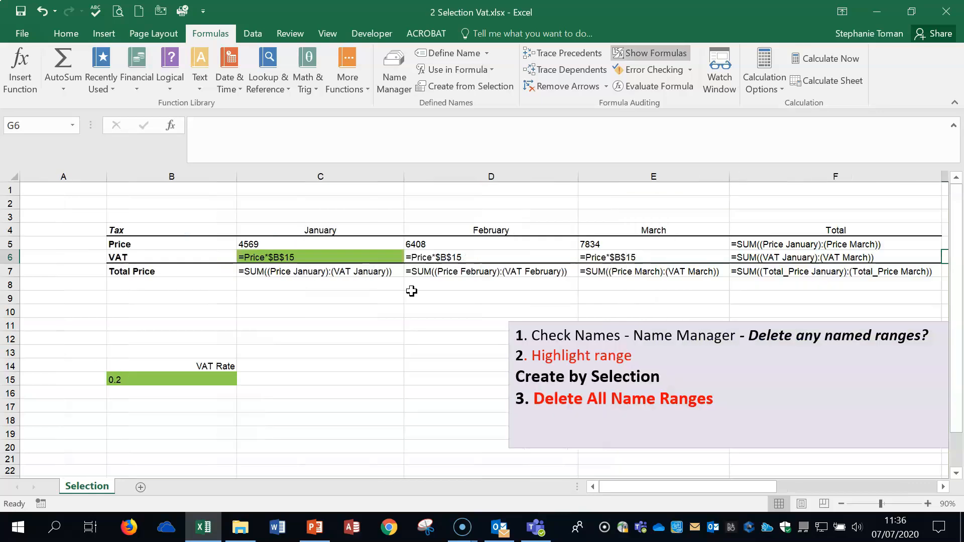
key("ctrl+grave")
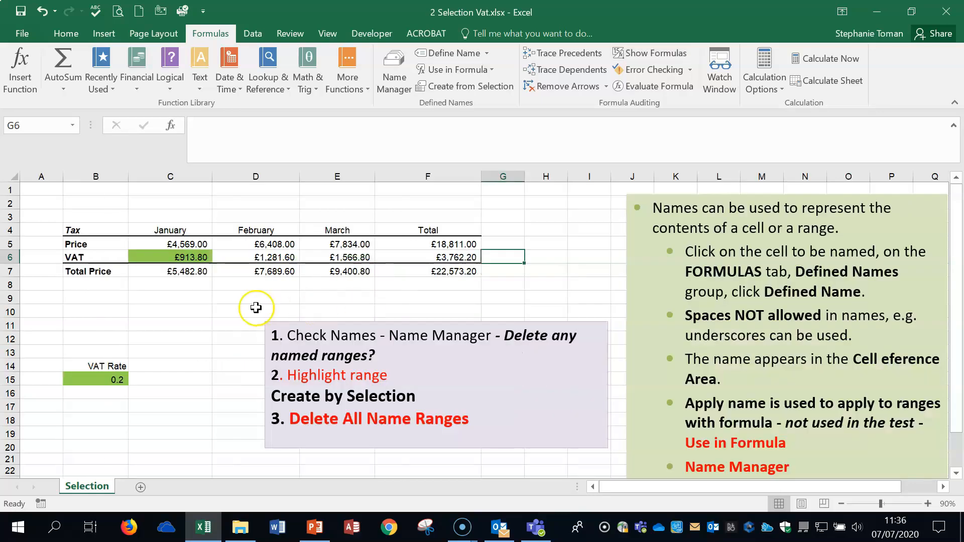
Review the named ranges in the Name Manager with wider Value and Refers To columns, and delete the name Total
left_click(203, 320)
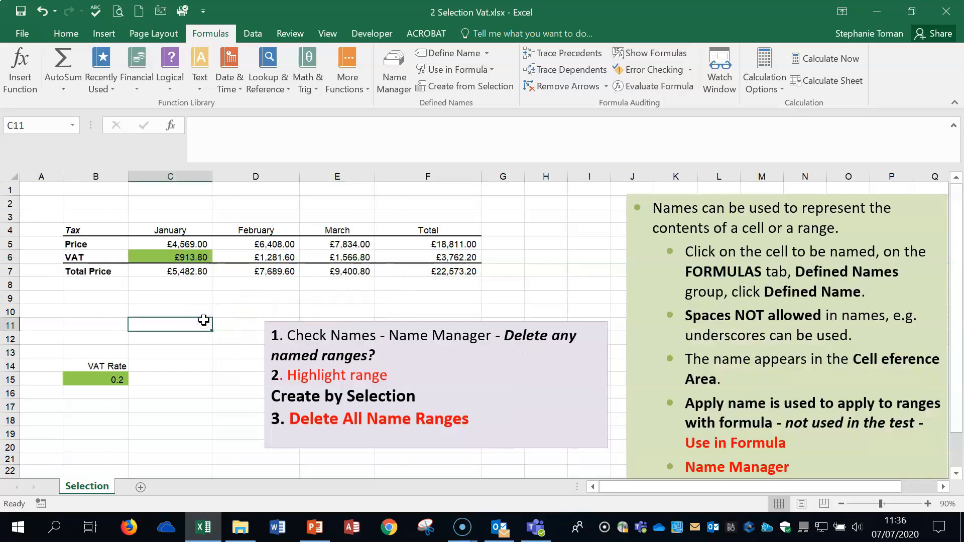
left_click(394, 70)
left_click_drag(782, 126, 814, 110)
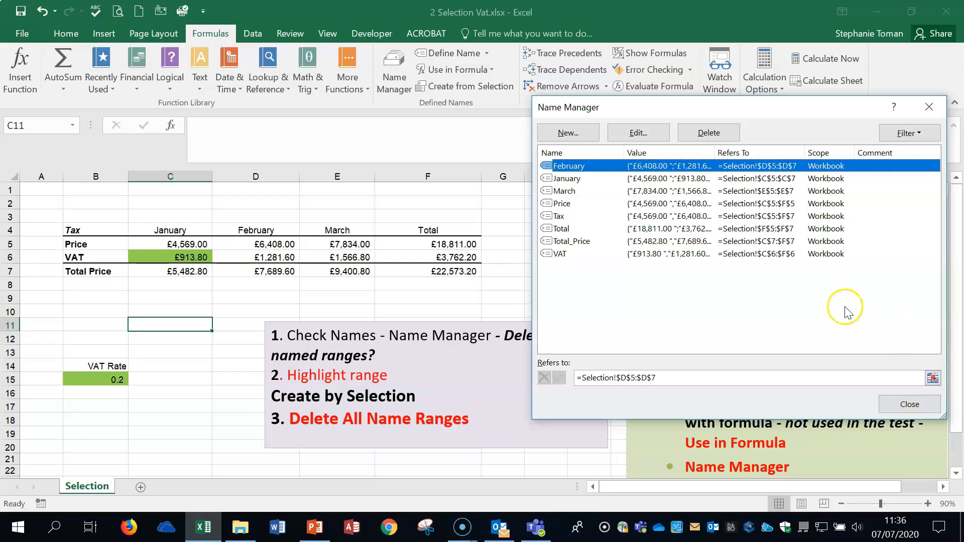
left_click(570, 231)
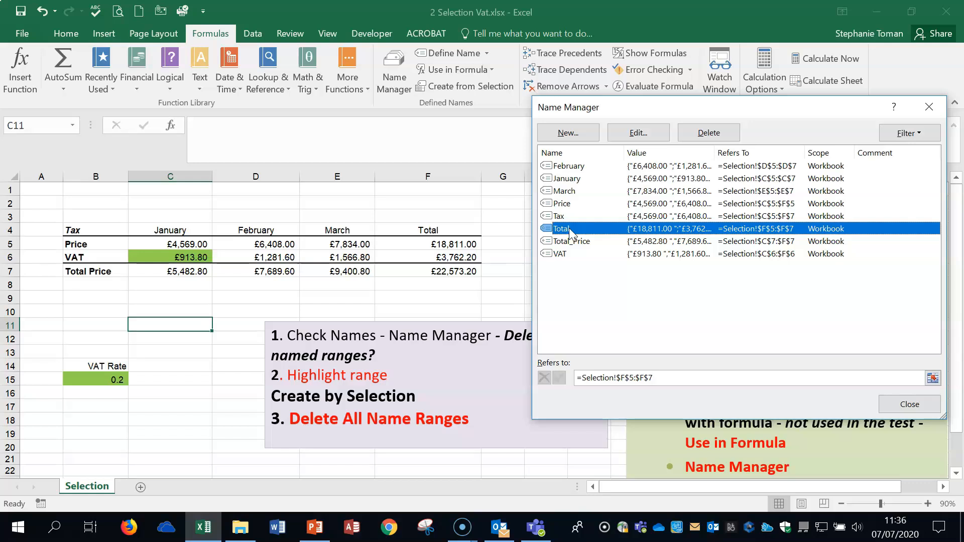
left_click_drag(714, 152, 734, 150)
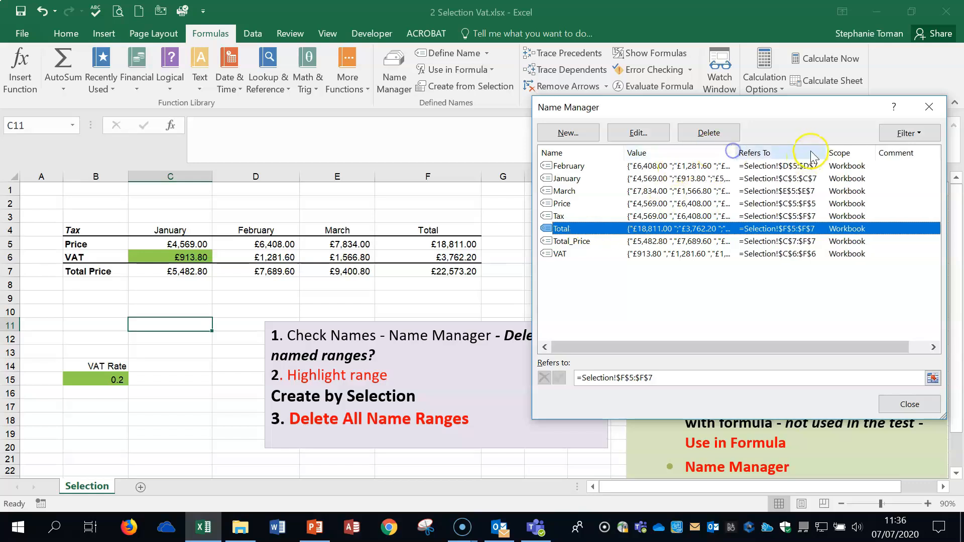
left_click_drag(827, 150, 861, 151)
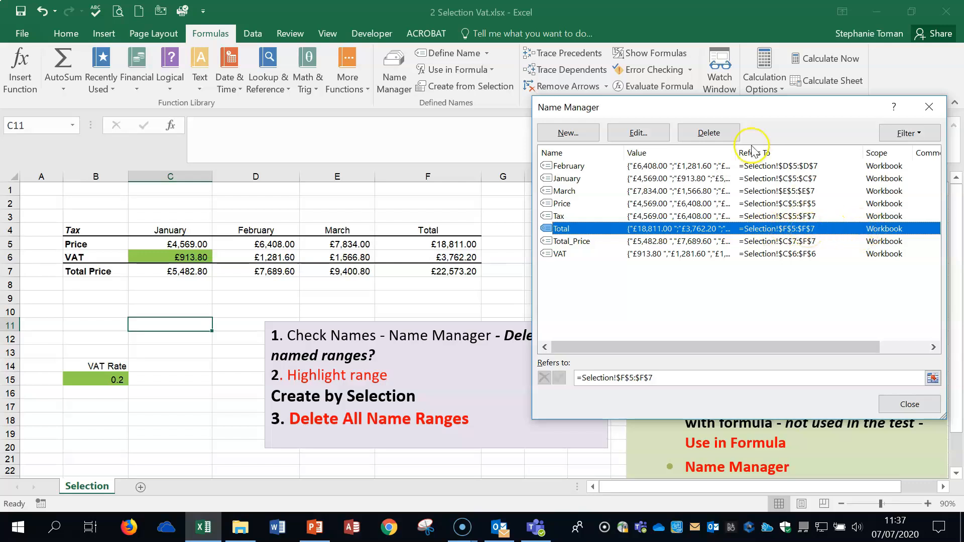
left_click(709, 133)
left_click(460, 307)
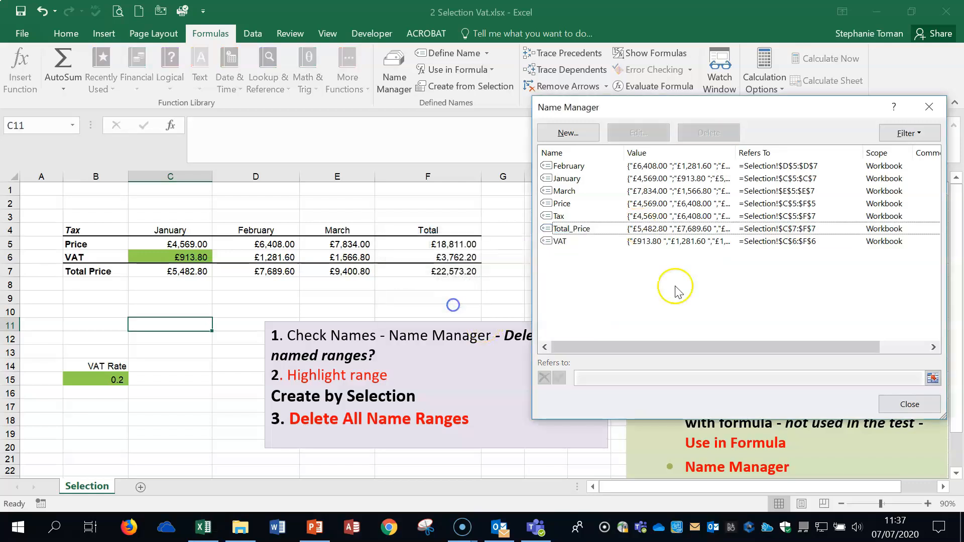
left_click(909, 405)
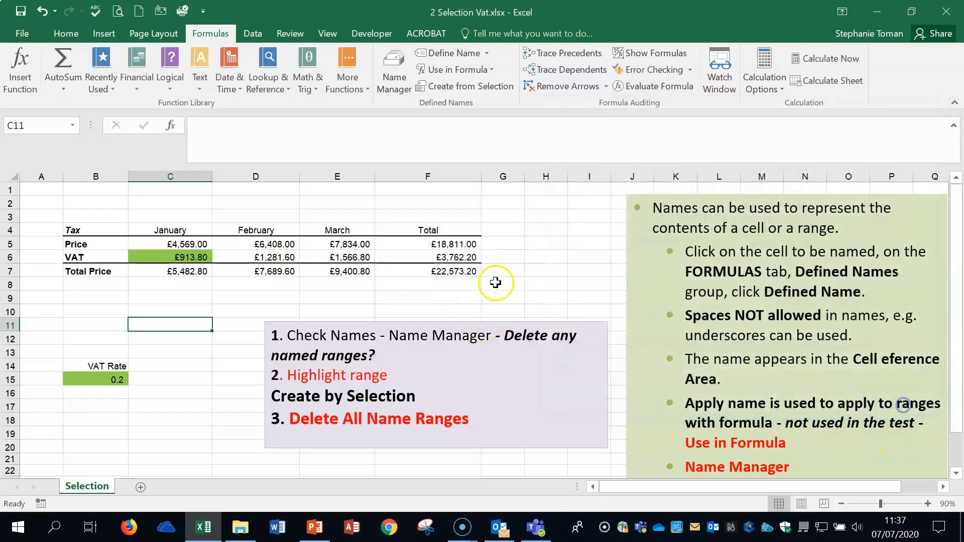
Delete all remaining named ranges, from February through VAT, in the Name Manager and close it
left_click(588, 245)
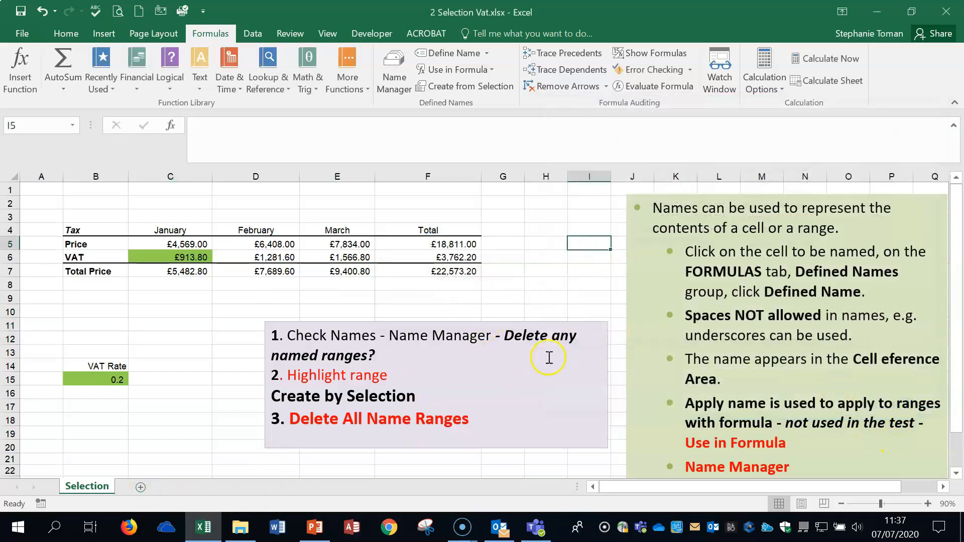
left_click(391, 73)
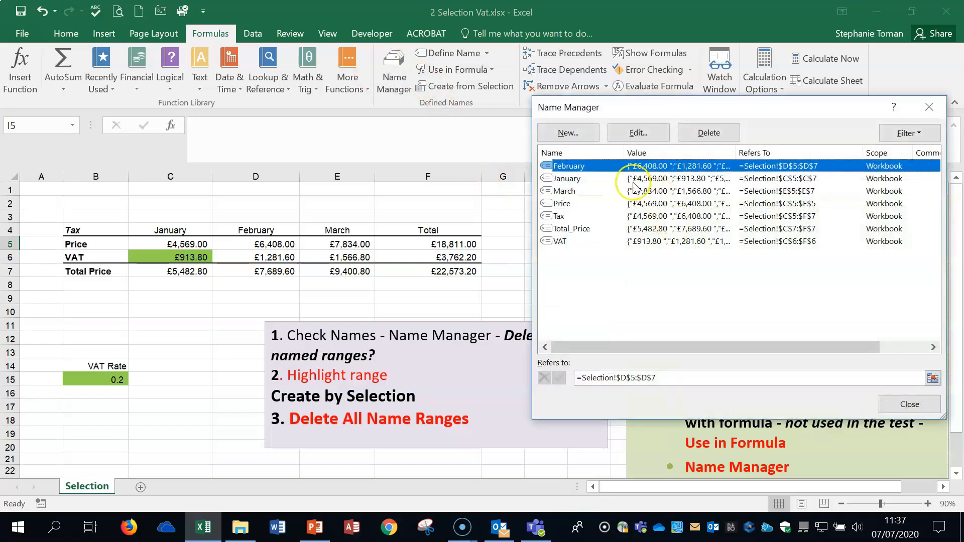
left_click(563, 242, "shift")
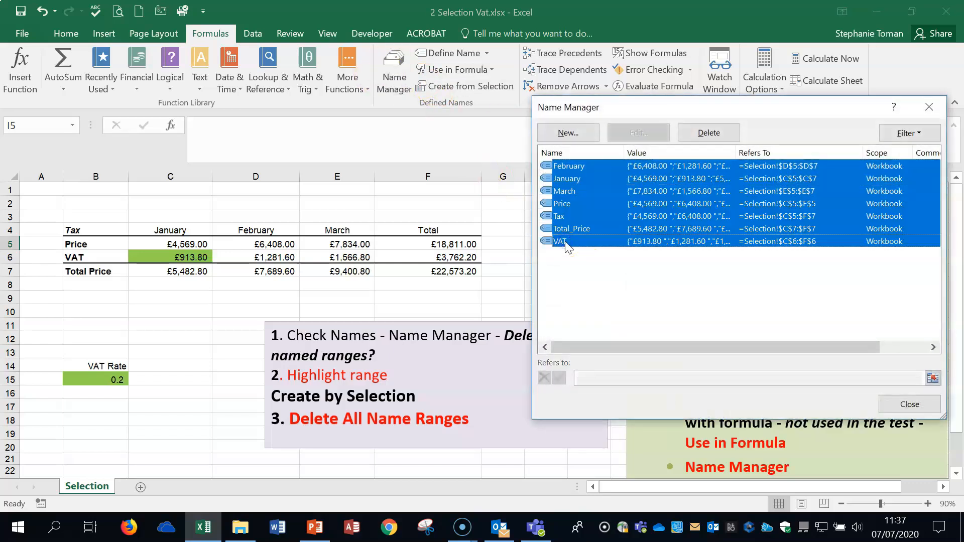
left_click(716, 132)
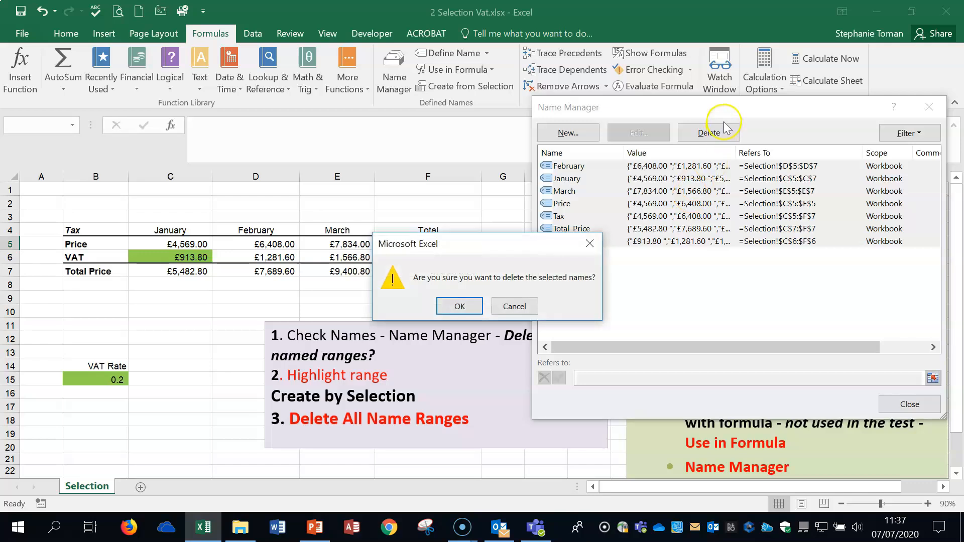
left_click(460, 307)
left_click(927, 105)
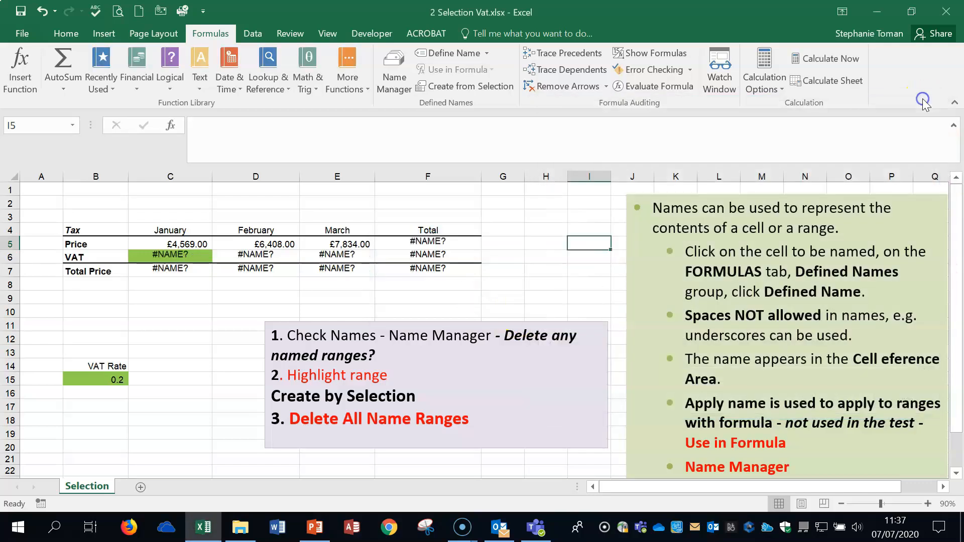
left_click(543, 298)
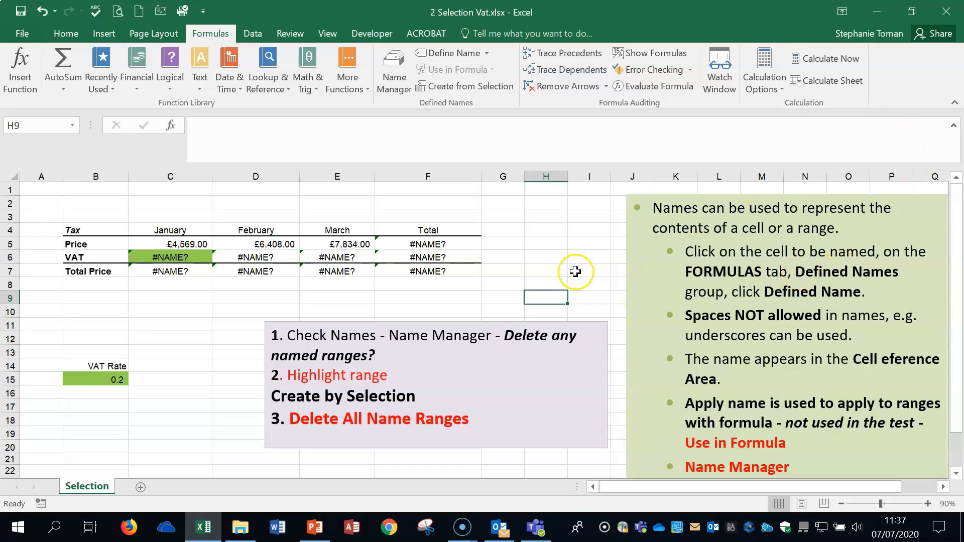
Close the VAT selection workbook without saving and open 3 Named Ranges.xlsx
left_click(946, 12)
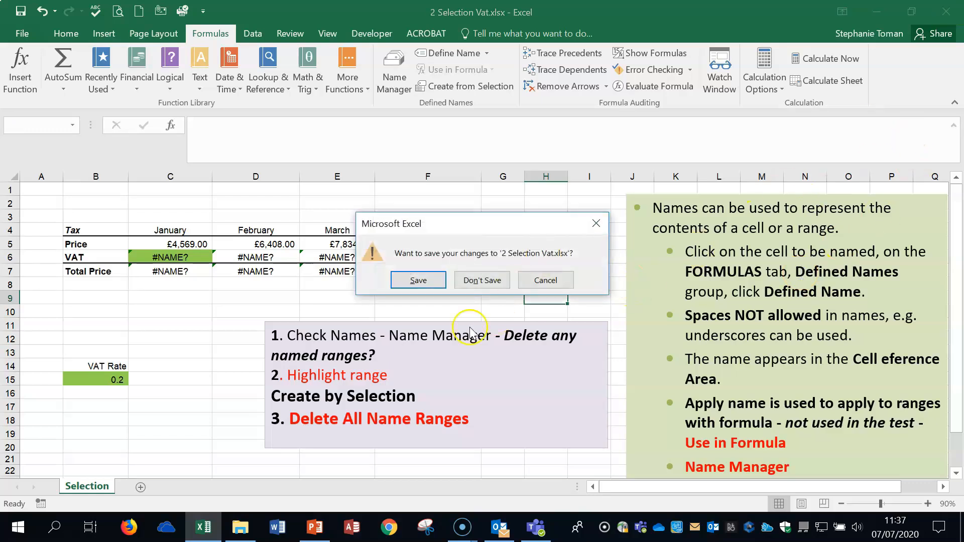
left_click(482, 281)
double_click(378, 218)
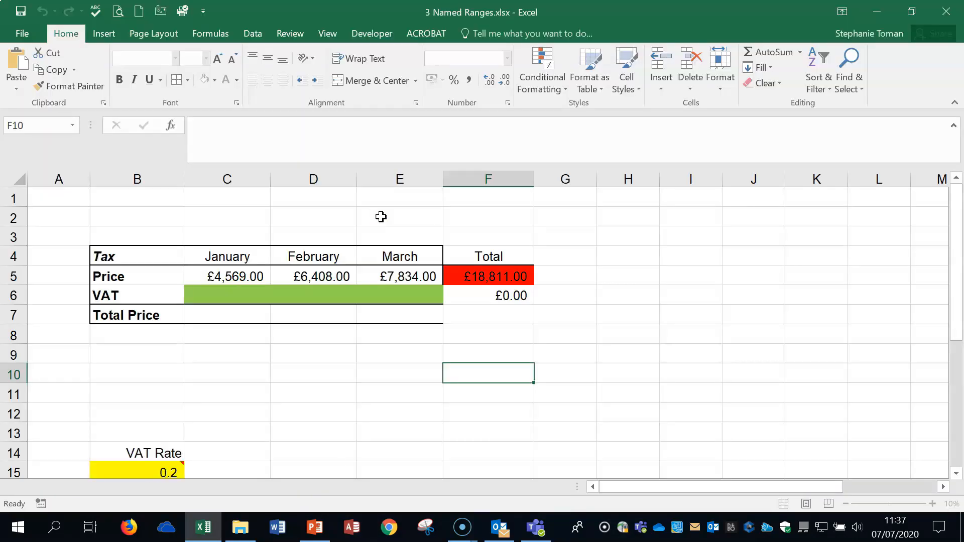
Check which names are assigned to the VAT cells C6:E6 and the price cells C5:E5
left_click(227, 300)
left_click(286, 292)
left_click_drag(240, 295, 434, 297)
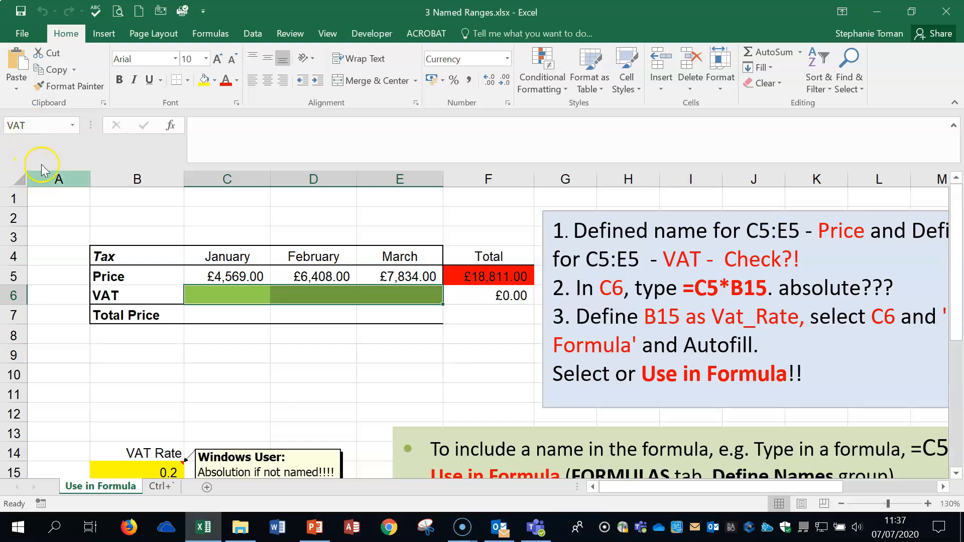
left_click_drag(226, 276, 407, 278)
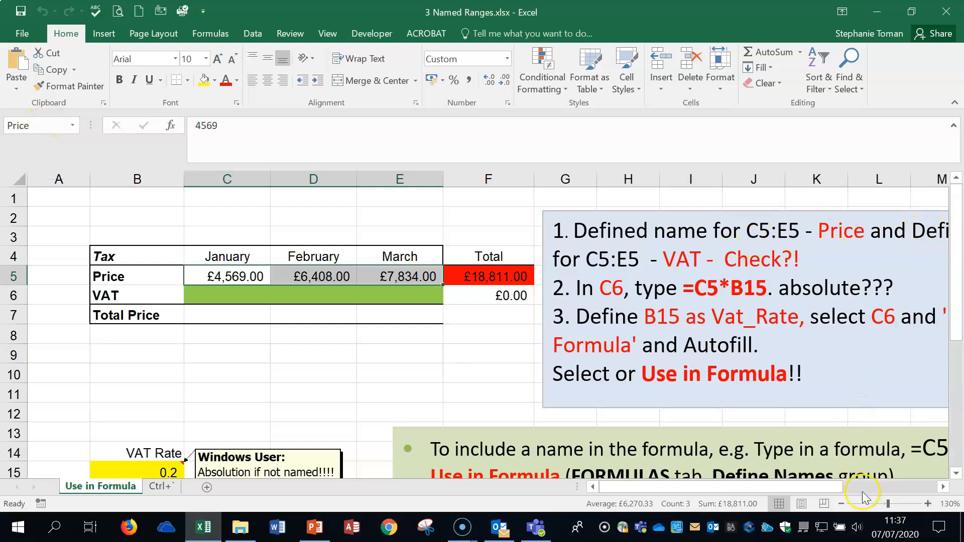
left_click(841, 504)
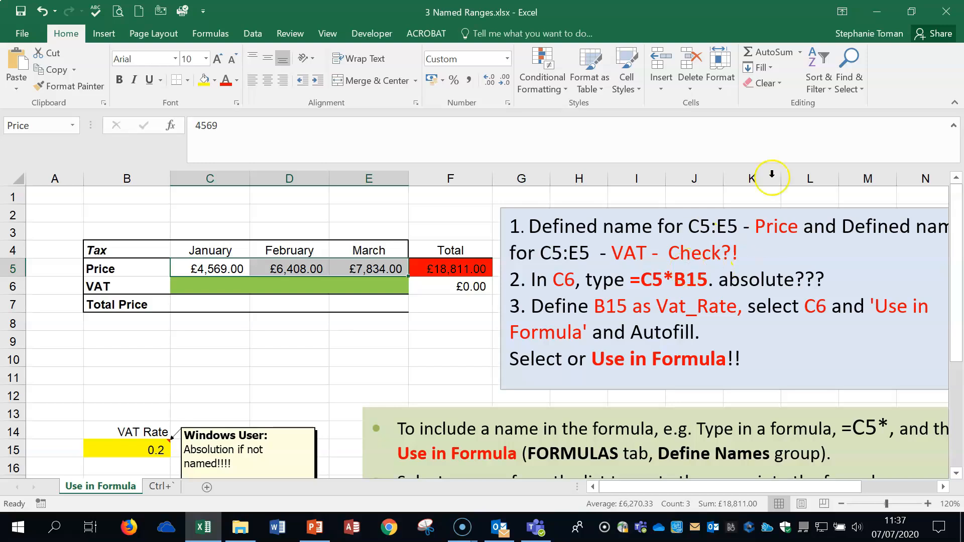
Delete the existing names Price and VAT in the Name Manager and close it
left_click(210, 33)
left_click(402, 78)
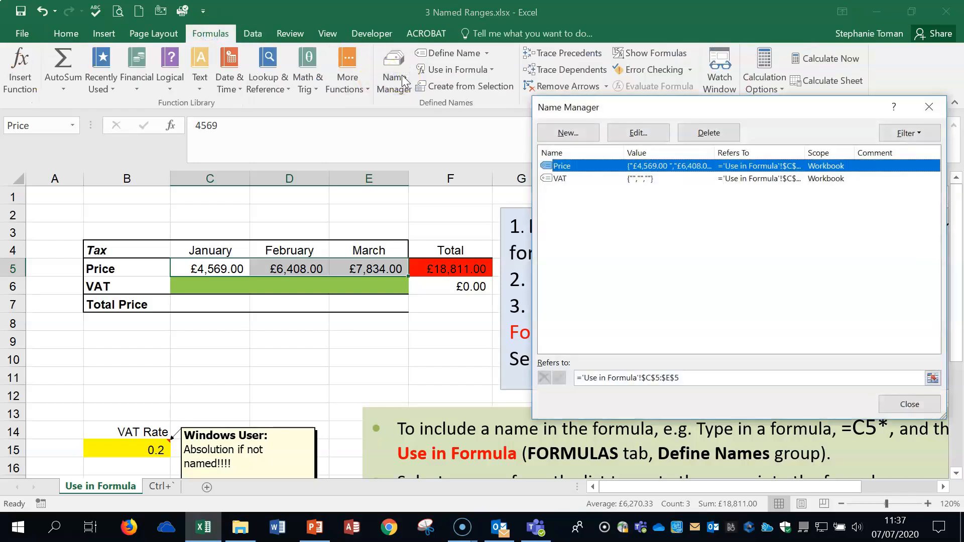
left_click(566, 180, "shift")
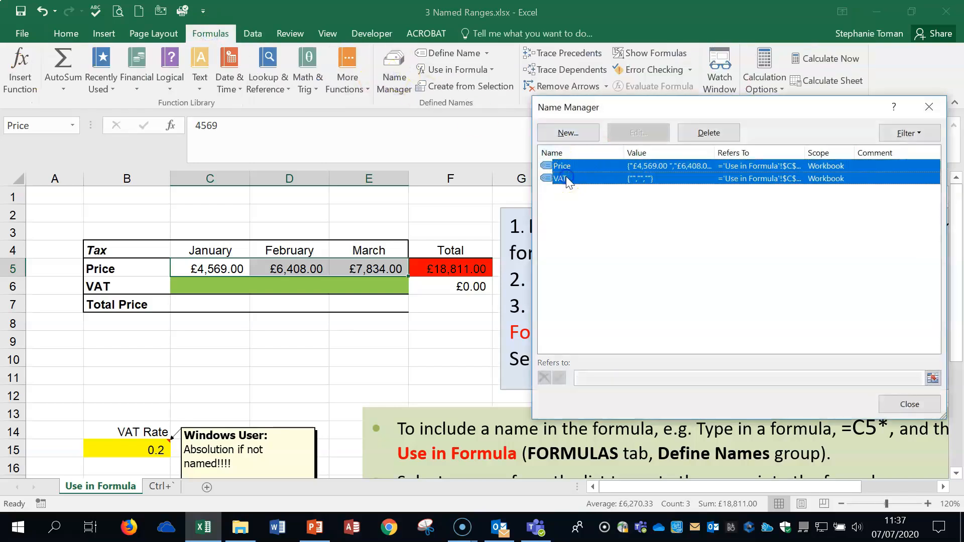
left_click(706, 133)
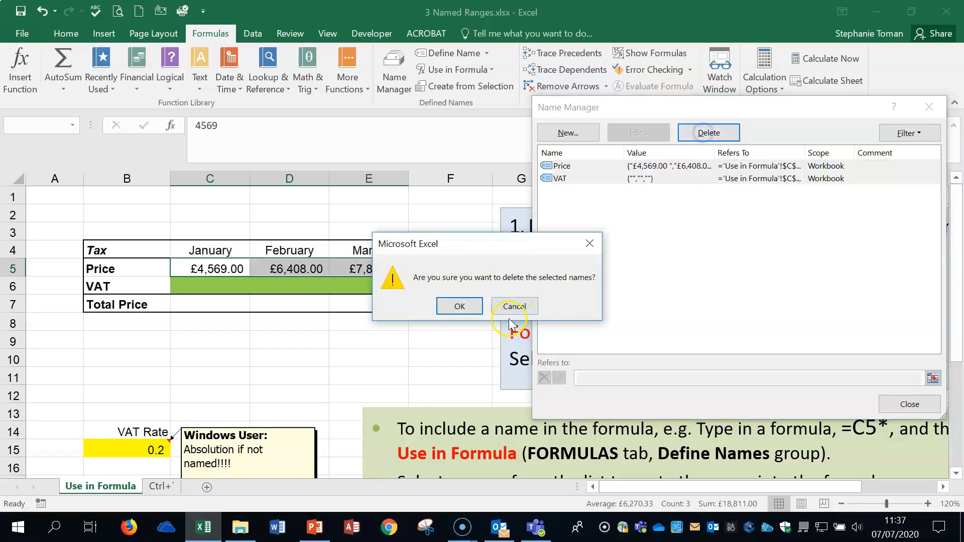
left_click(458, 307)
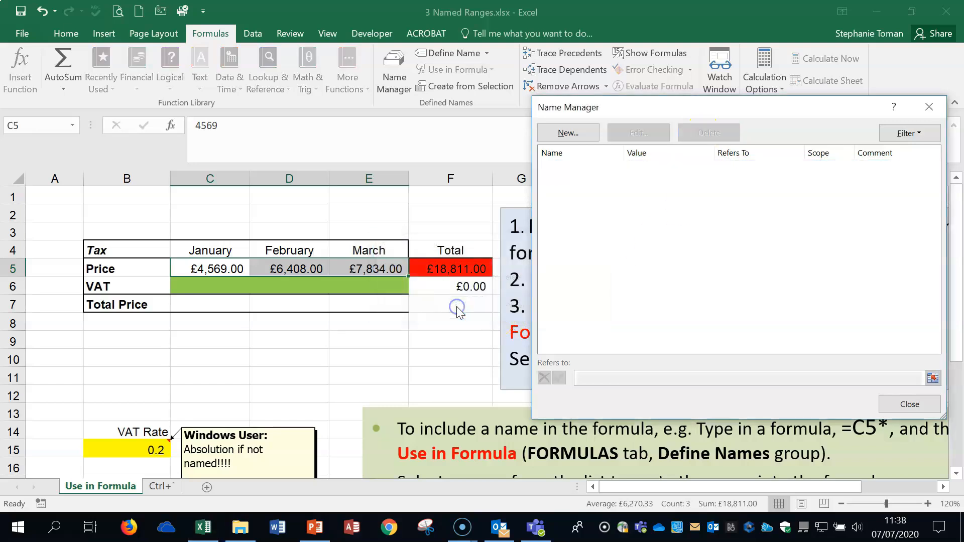
left_click(930, 107)
left_click(316, 320)
Name the range C5:E5 Price and the range C6:E6 VAT
left_click_drag(196, 270, 379, 270)
left_click(32, 126)
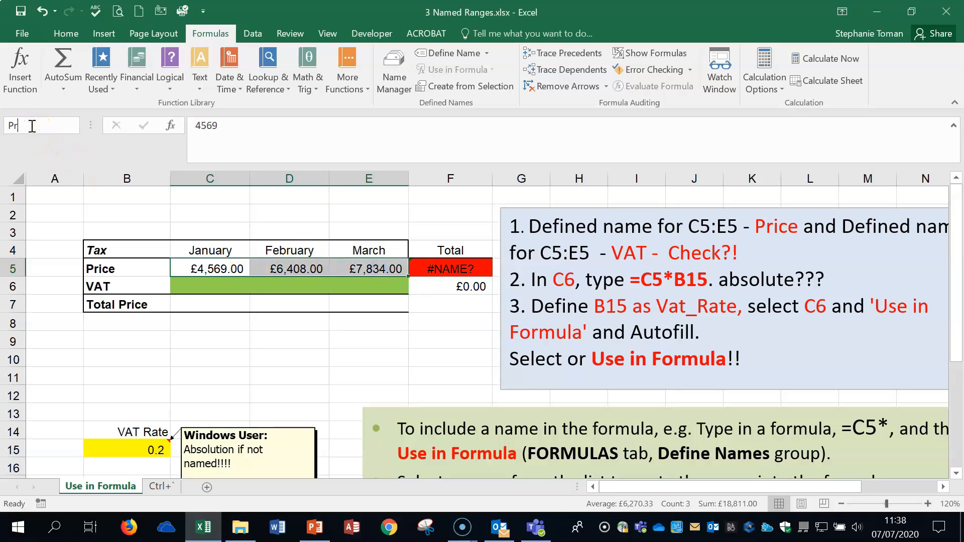
key("Return")
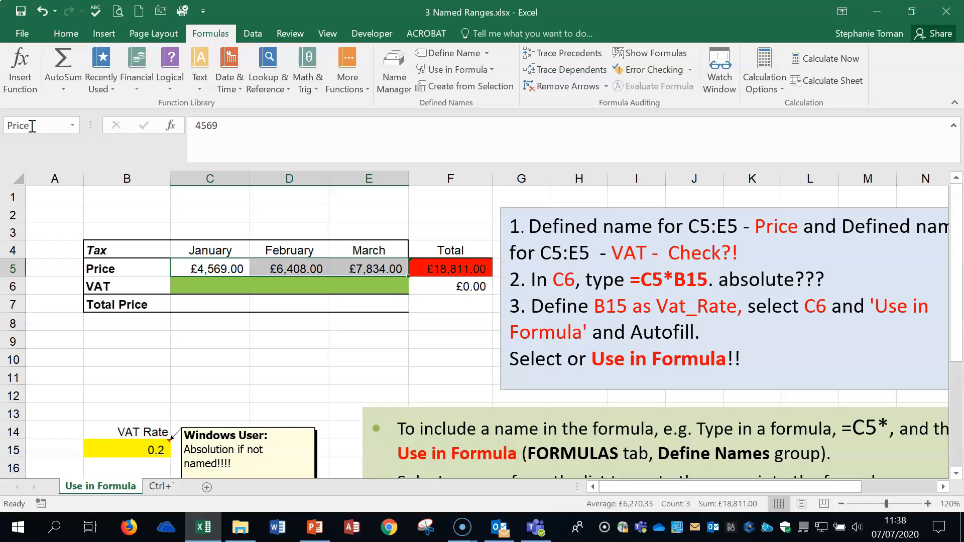
left_click_drag(189, 285, 394, 286)
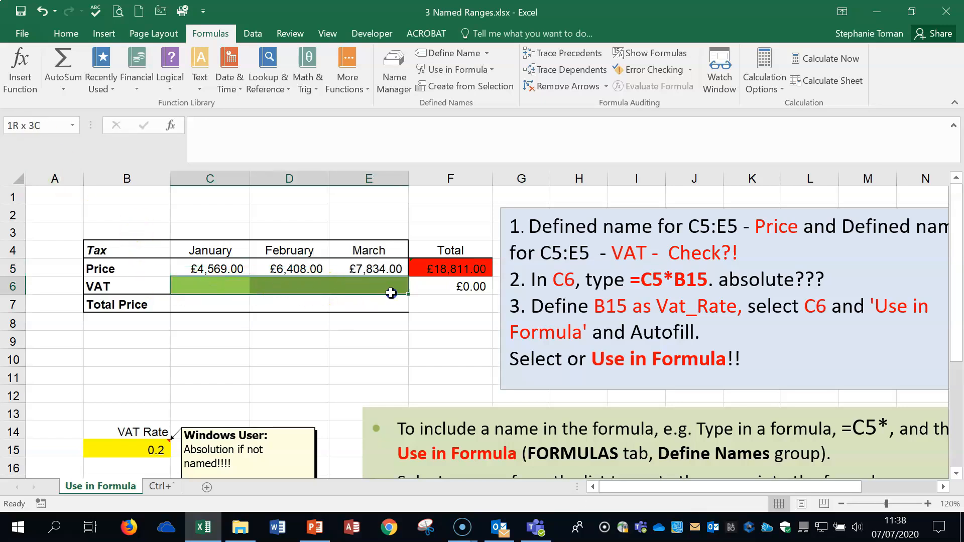
left_click(28, 125)
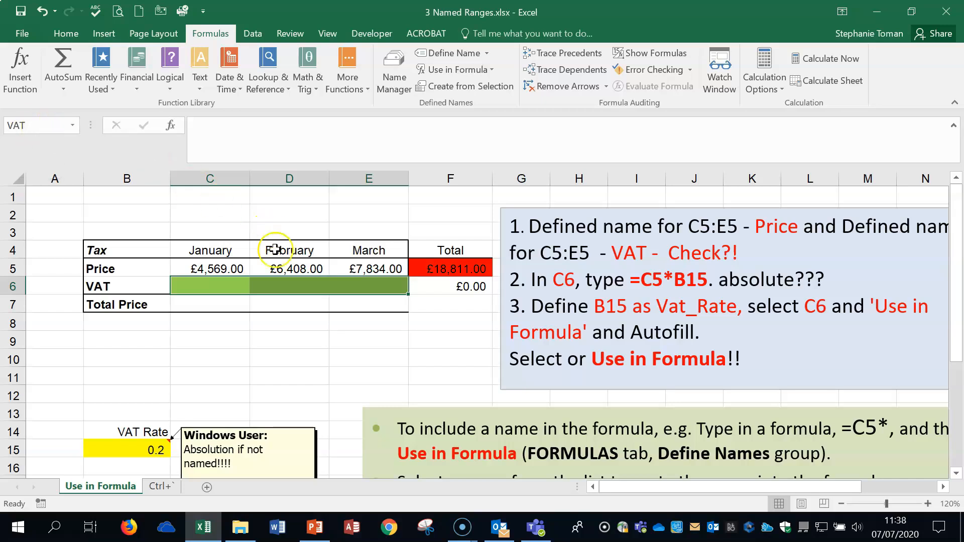
Enter the formula =C5*B15 in cell C6 to calculate the January VAT
left_click(228, 286)
left_click(595, 285)
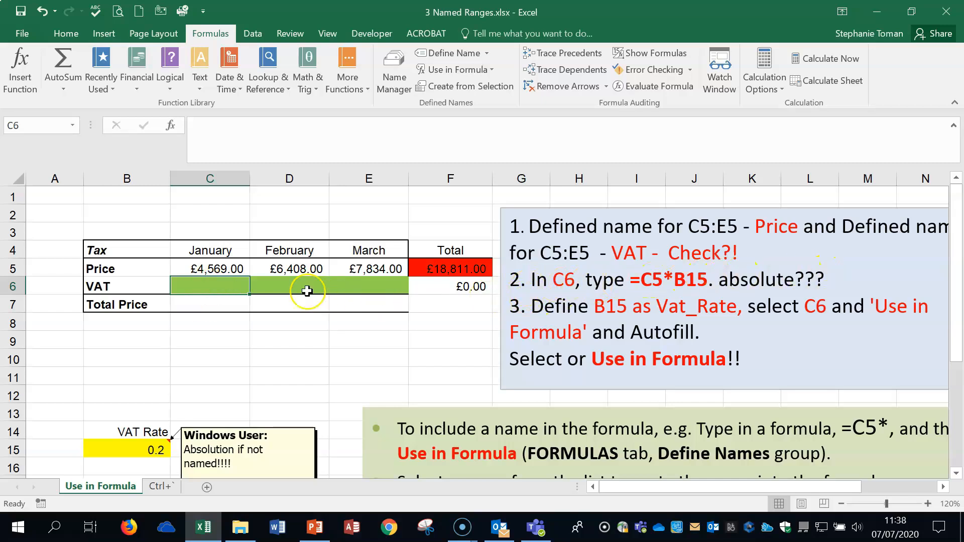
left_click(226, 289)
type("=")
left_click(224, 269)
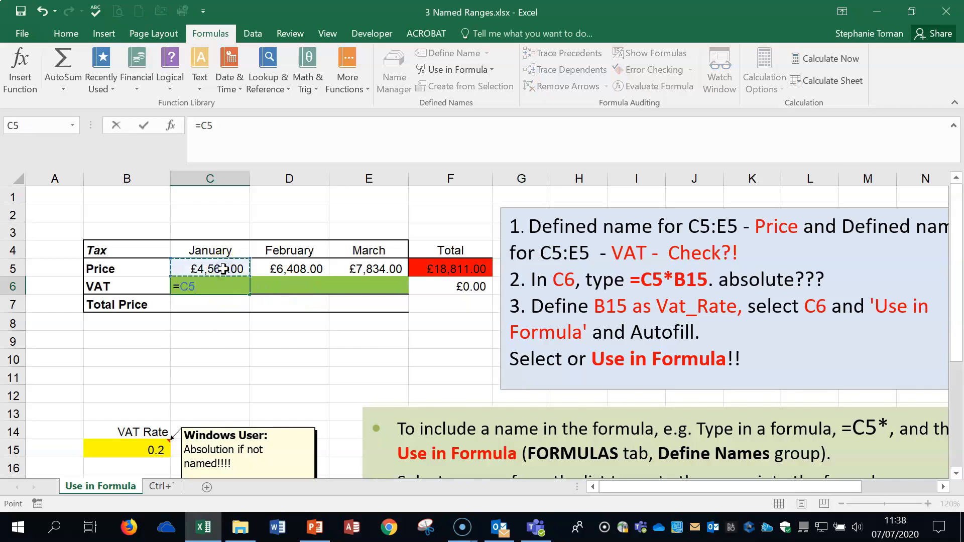
type("*")
left_click(143, 451)
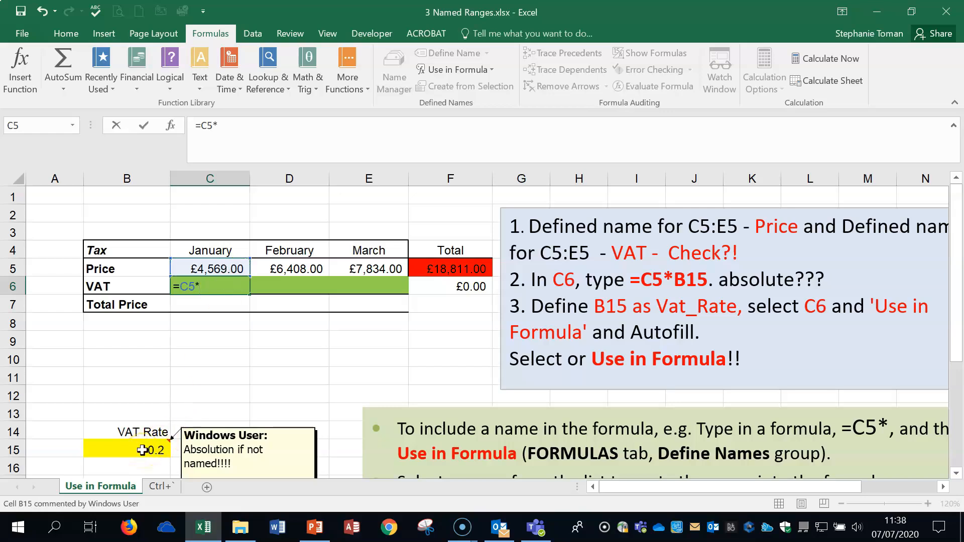
left_click(143, 451)
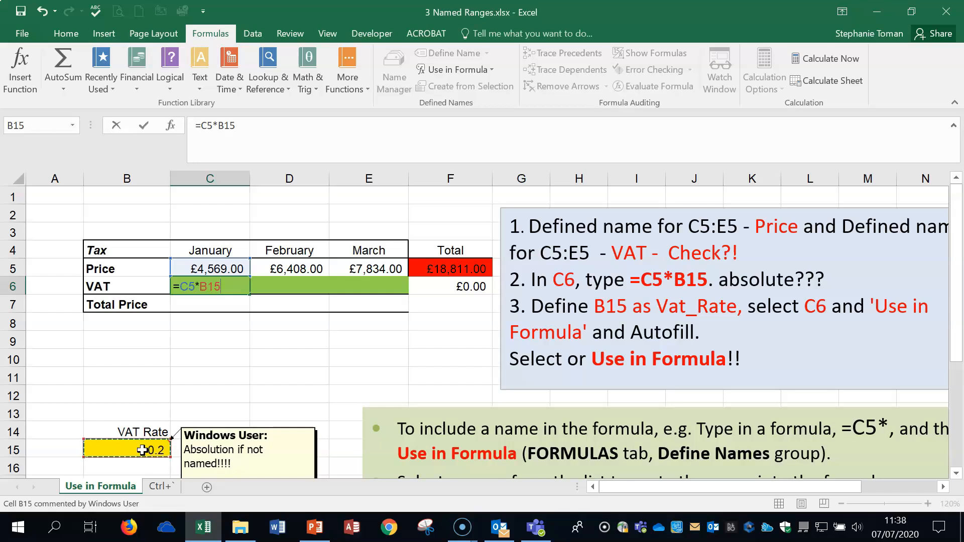
key("Return")
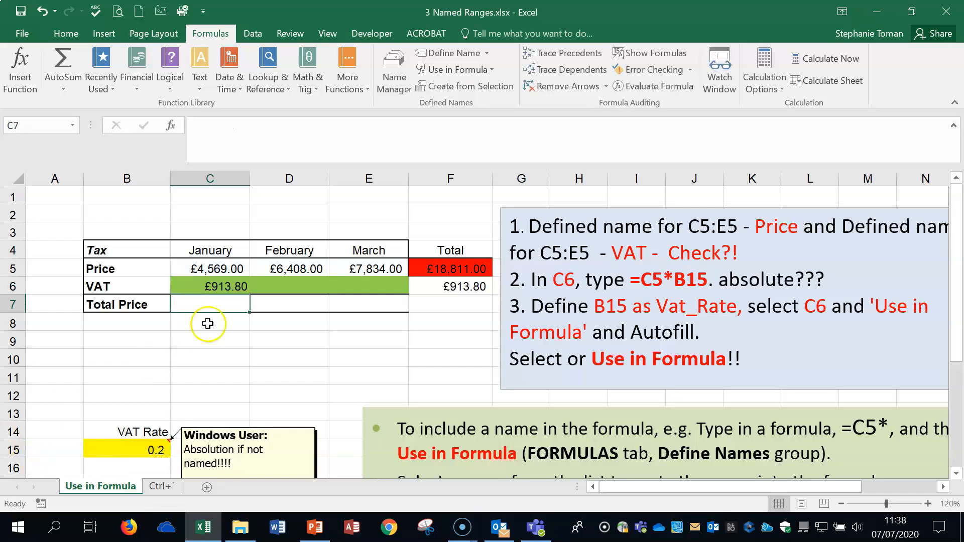
Fill the relative VAT formula from C6 across to E6 and inspect the copies in formula view before returning to values
left_click(222, 284)
left_click_drag(250, 293, 399, 287)
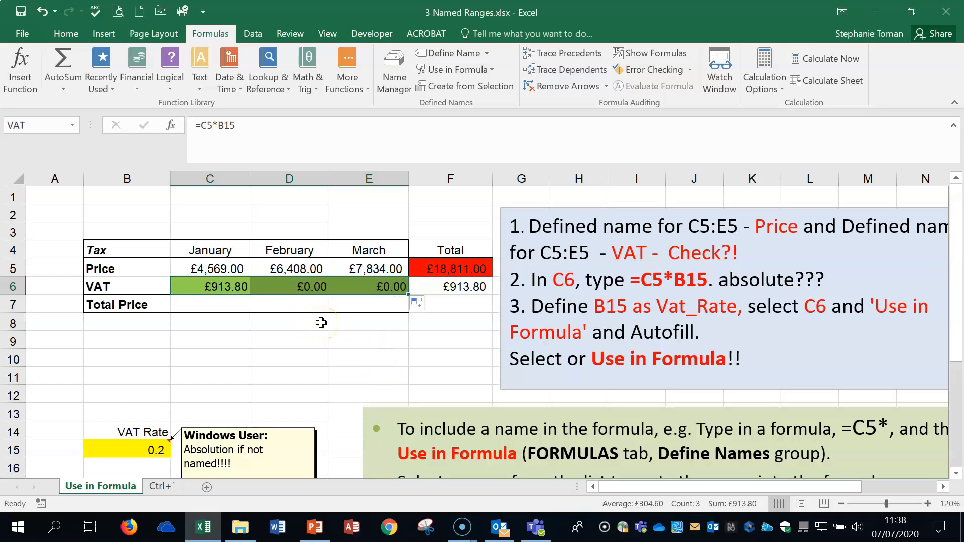
key("ctrl+grave")
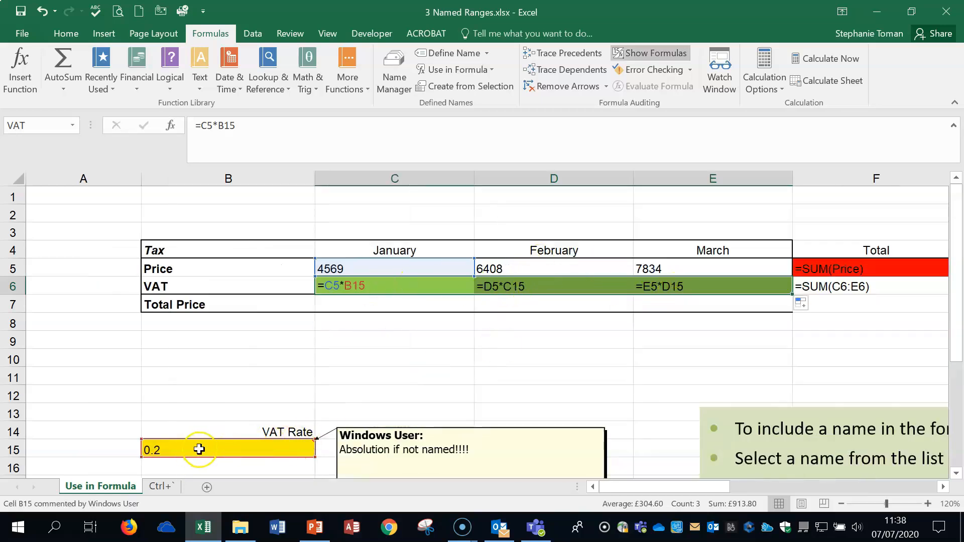
key("ctrl+grave")
Make the B15 reference in the C6 formula absolute so it reads =C5*$B$15
left_click(229, 288)
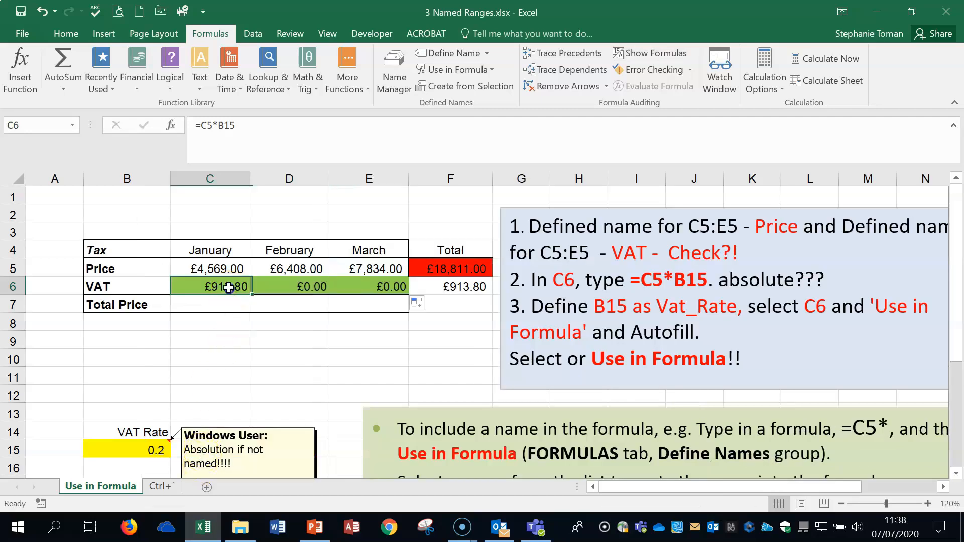
left_click(252, 126)
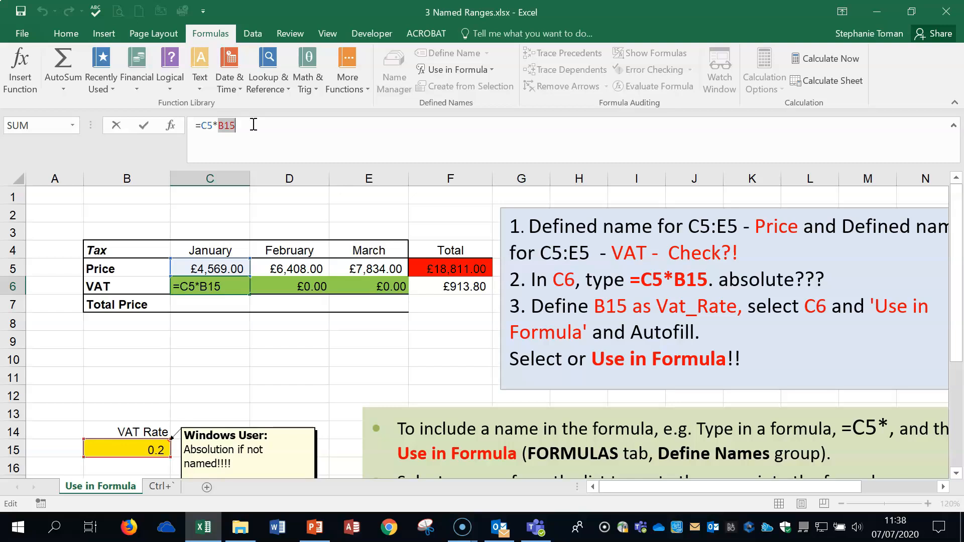
key("F4")
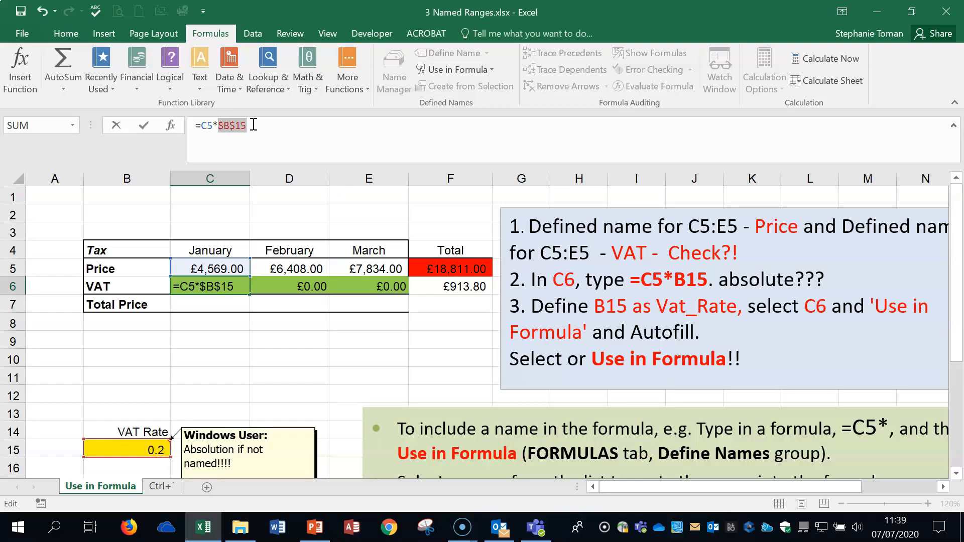
key("F4")
key("F4")
key("F4")
key("F4")
key("F4")
key("F4")
key("F4")
left_click(143, 126)
Fill the absolute-reference formula from C6 across to E6, clearing the stray copy made in C7
left_click_drag(250, 294, 251, 304)
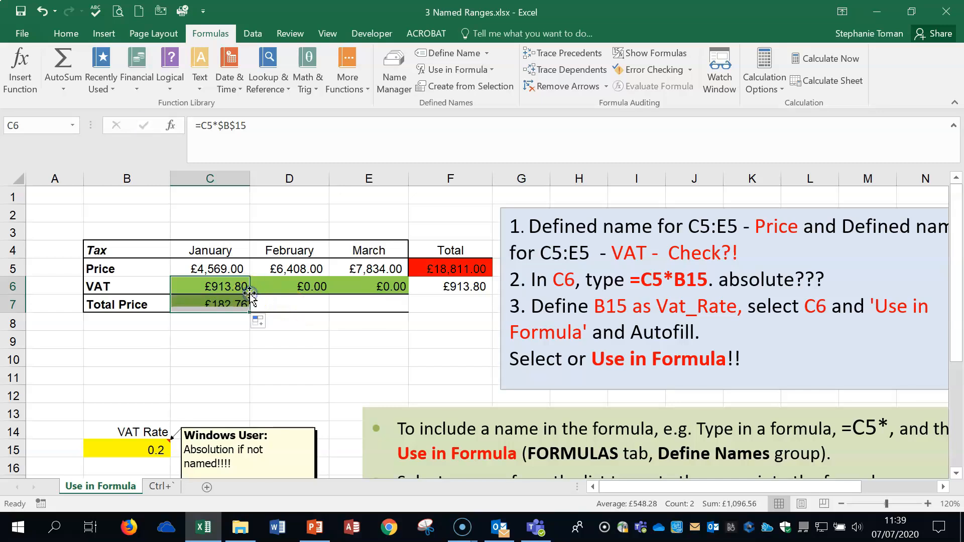
left_click(236, 304)
key("Delete")
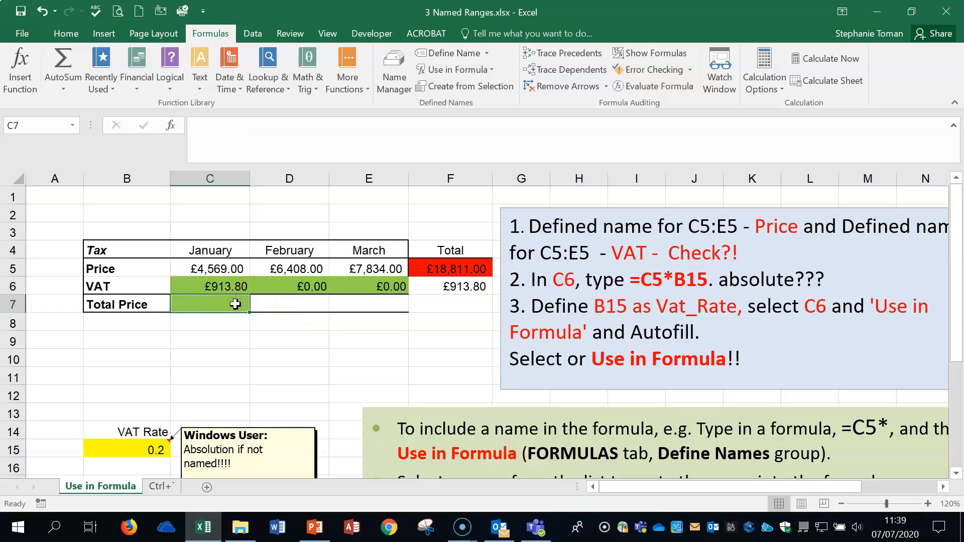
left_click(238, 284)
left_click_drag(249, 295, 391, 295)
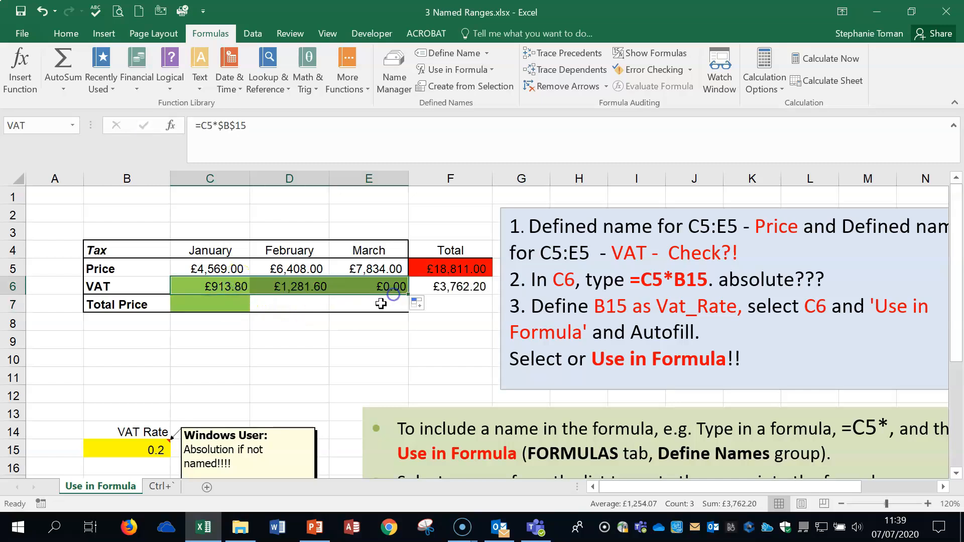
Examine the cell references in the filled VAT formulas in D6, E6 and C6 without changing them
double_click(318, 285)
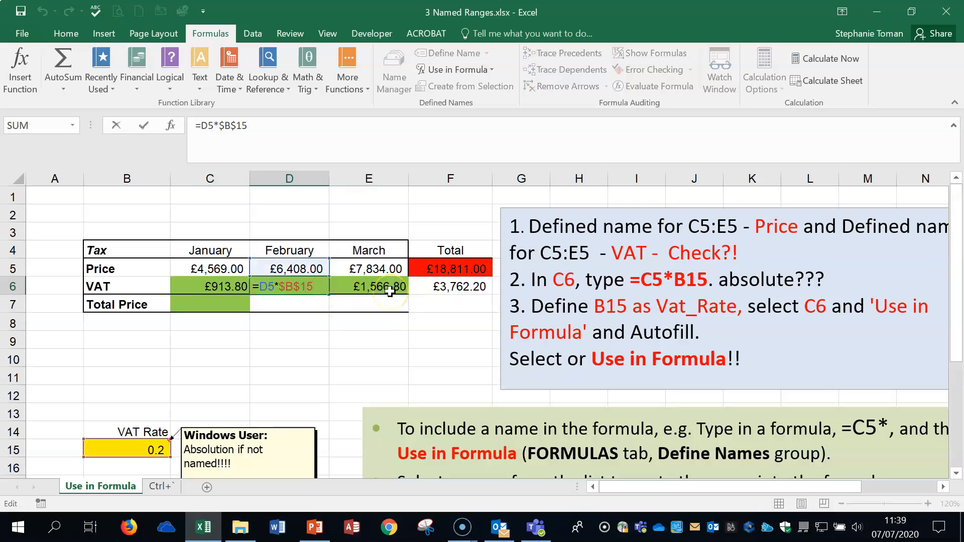
key("Escape")
left_click(355, 282)
double_click(355, 283)
key("Escape")
left_click(223, 287)
double_click(221, 286)
key("Escape")
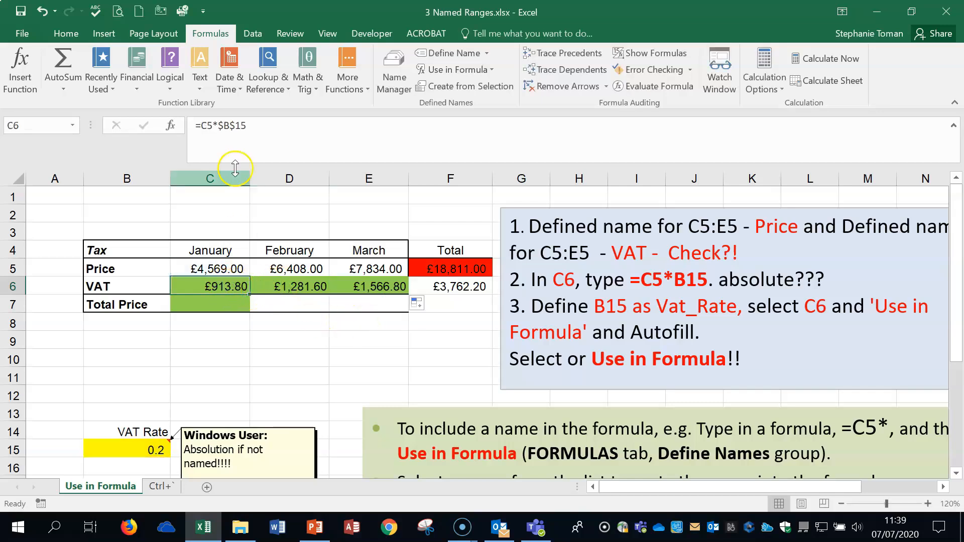
Change the C6 formula back to the relative =C5*B15, refill it across to E6 and check C6
left_click(221, 129)
left_click_drag(219, 127, 248, 126)
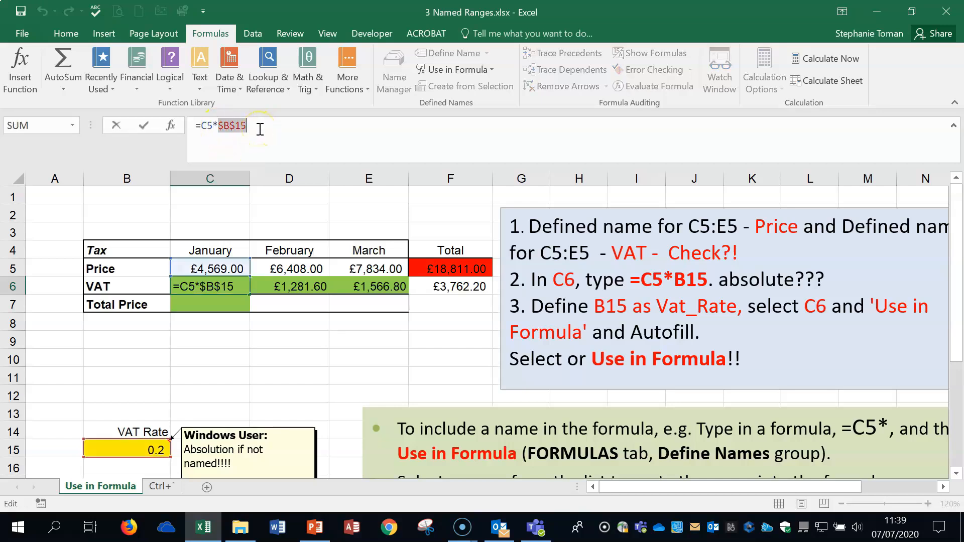
key("F4")
key("F4")
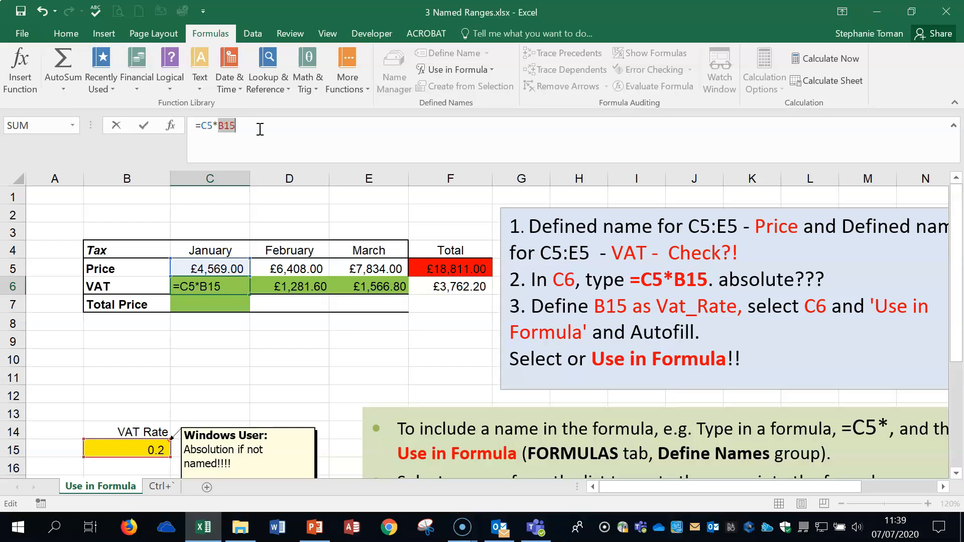
left_click(144, 126)
left_click_drag(249, 294, 405, 289)
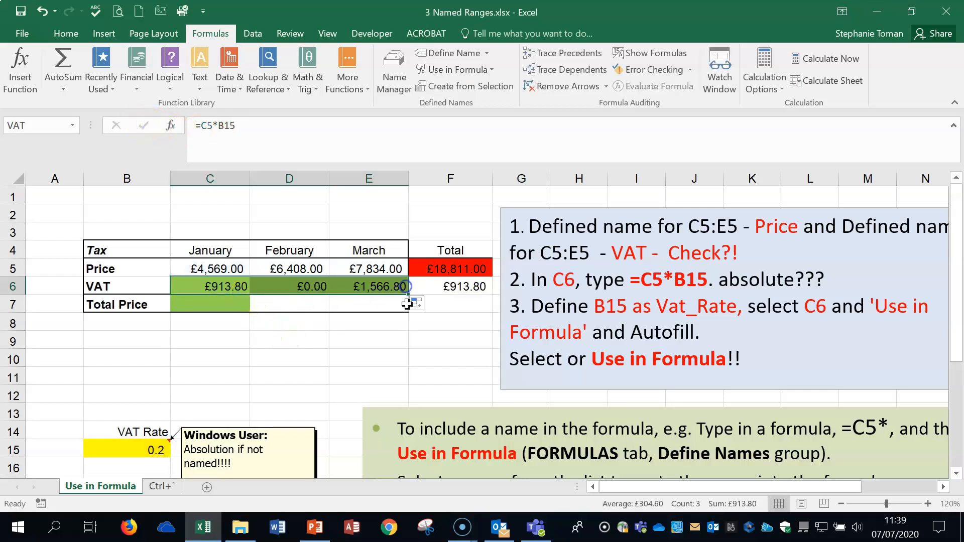
double_click(228, 289)
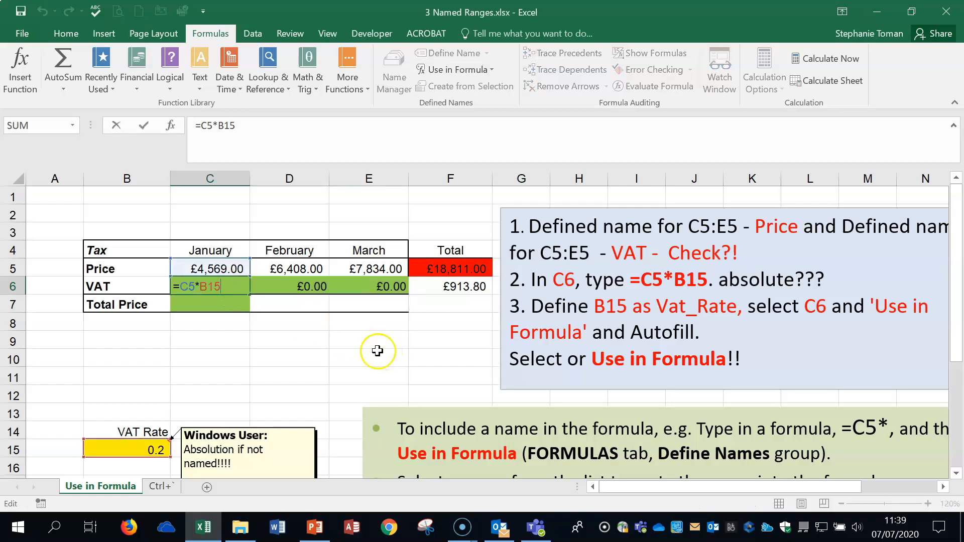
left_click(290, 337)
Name the VAT rate cell B15 Vat_Rate
left_click(142, 450)
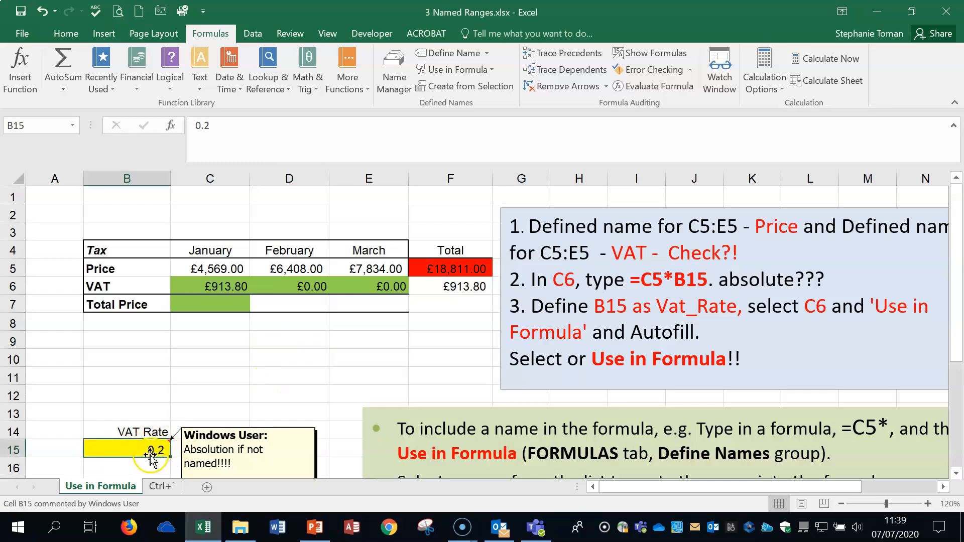
left_click(31, 124)
type("Vat_Rate")
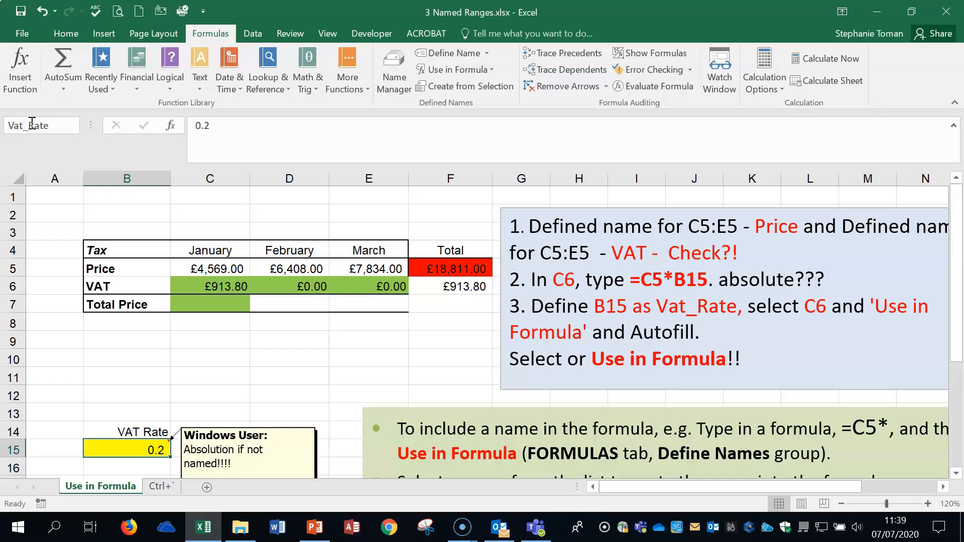
key("Return")
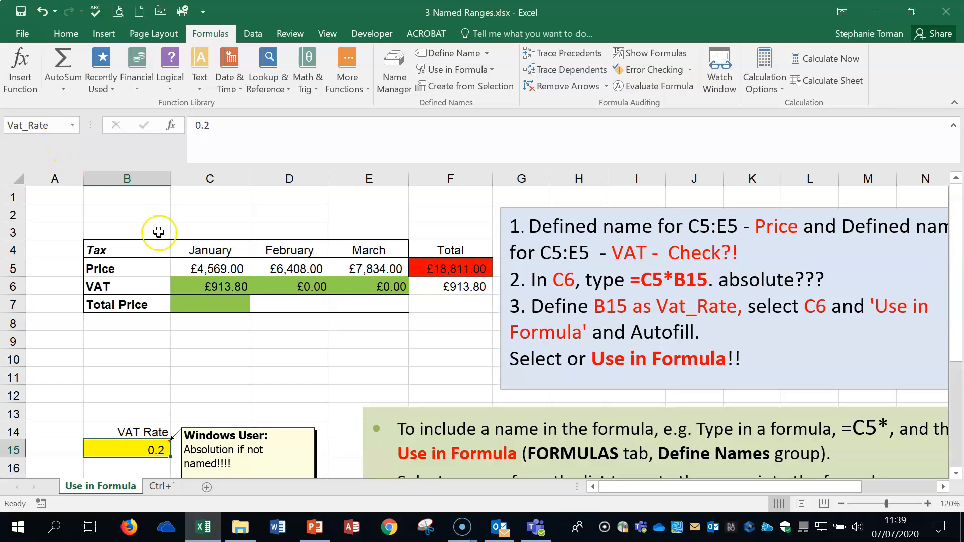
Replace B15 in the C6 formula with the defined name Vat_Rate so it reads =C5*Vat_Rate
left_click(224, 286)
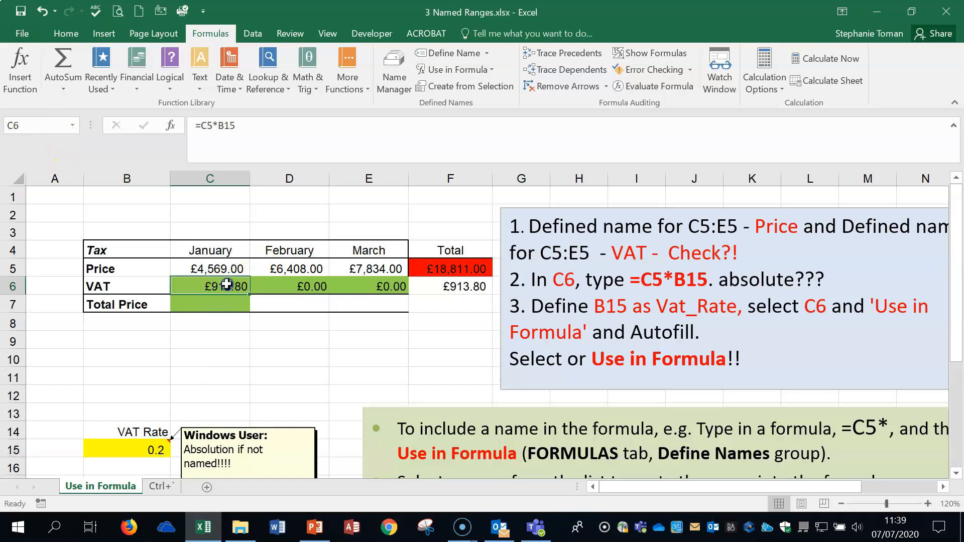
double_click(234, 125)
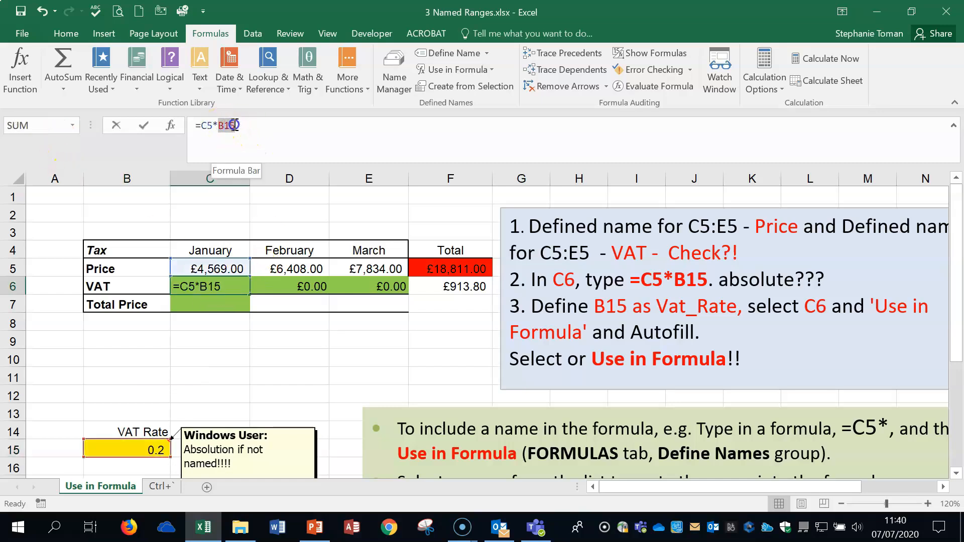
left_click(491, 69)
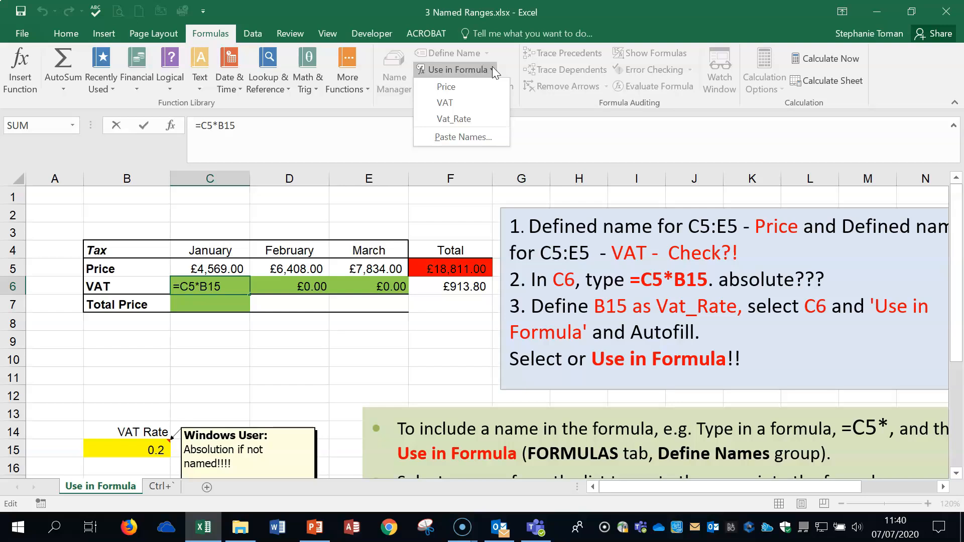
left_click(468, 120)
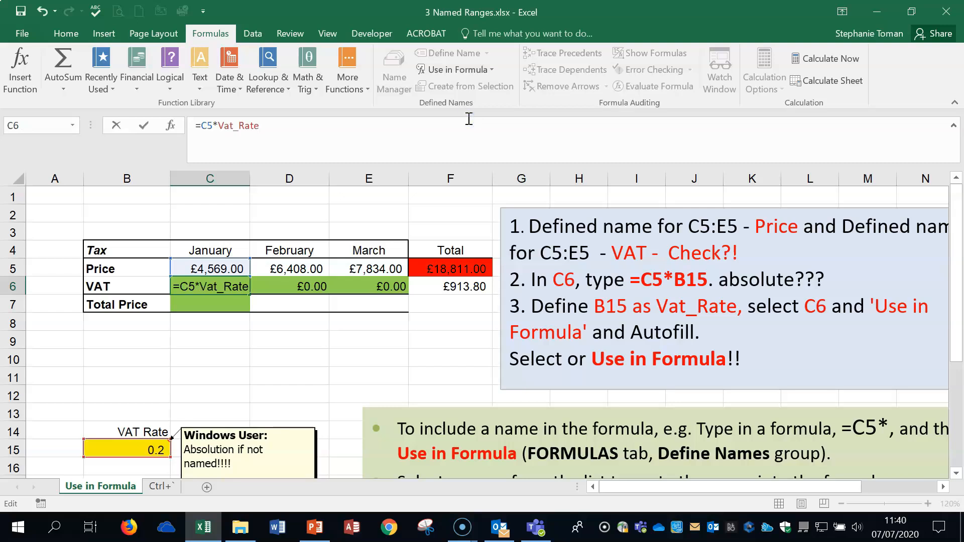
left_click(143, 124)
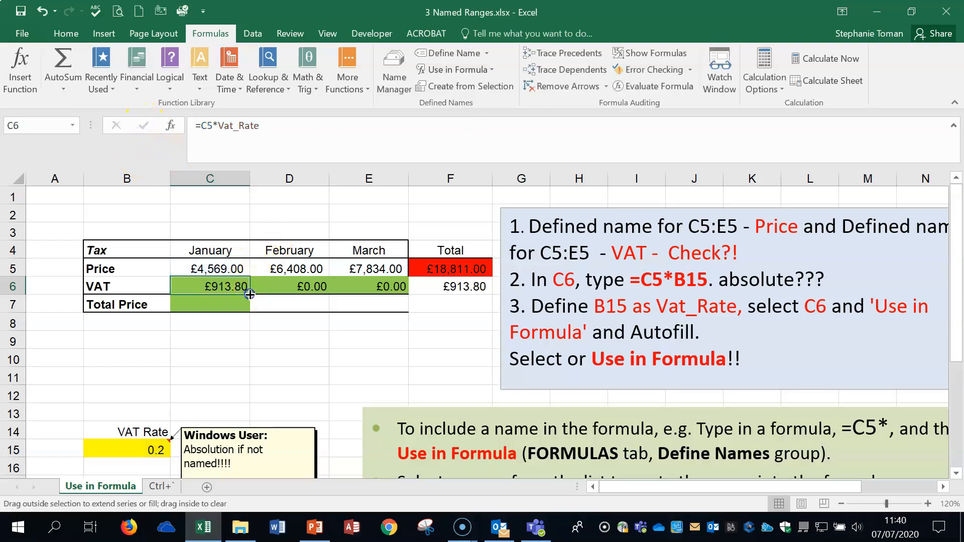
Fill the Vat_Rate formula from C6 across to E6, clearing the stray copy made in C7
left_click_drag(249, 295, 251, 307)
left_click(227, 303)
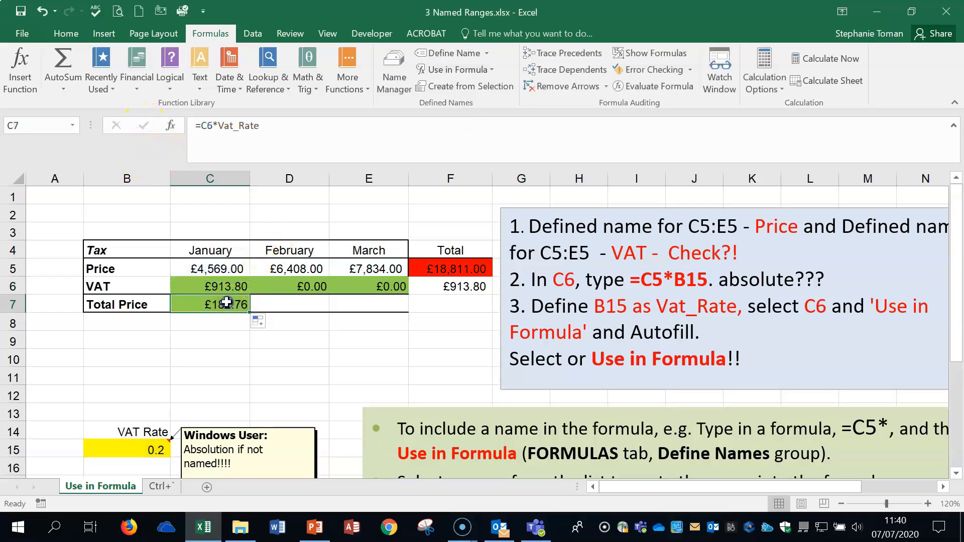
key("Delete")
left_click(230, 287)
left_click_drag(250, 294, 407, 286)
Check that the VAT formulas in C6, D6 and E6 all refer to Vat_Rate
double_click(307, 289)
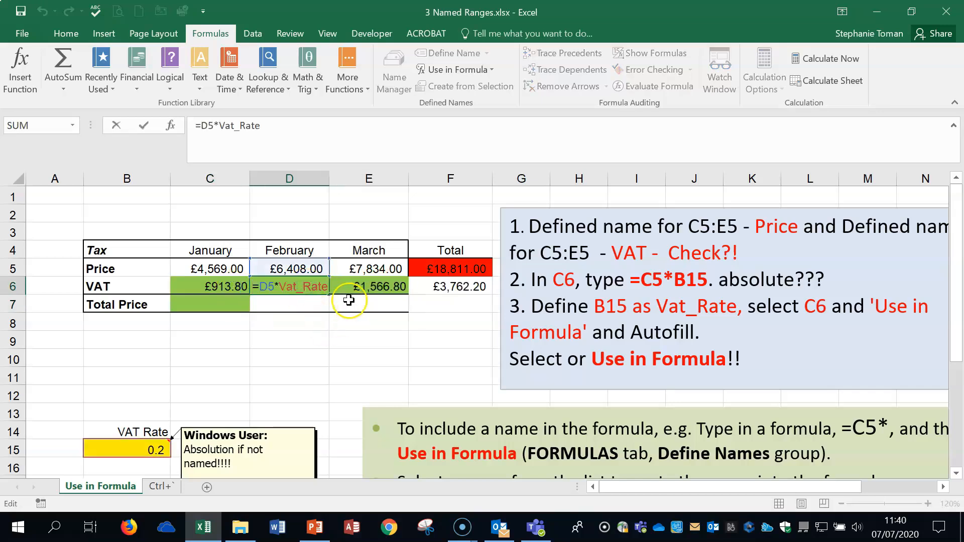
key("Escape")
left_click(376, 287)
left_click(221, 286)
left_click(291, 287)
left_click(368, 288)
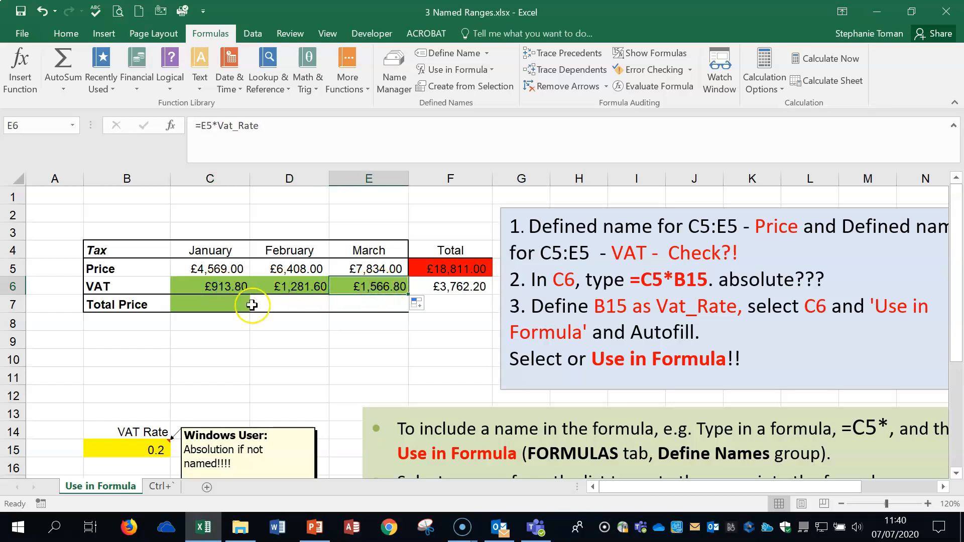
left_click(216, 303)
left_click(372, 343)
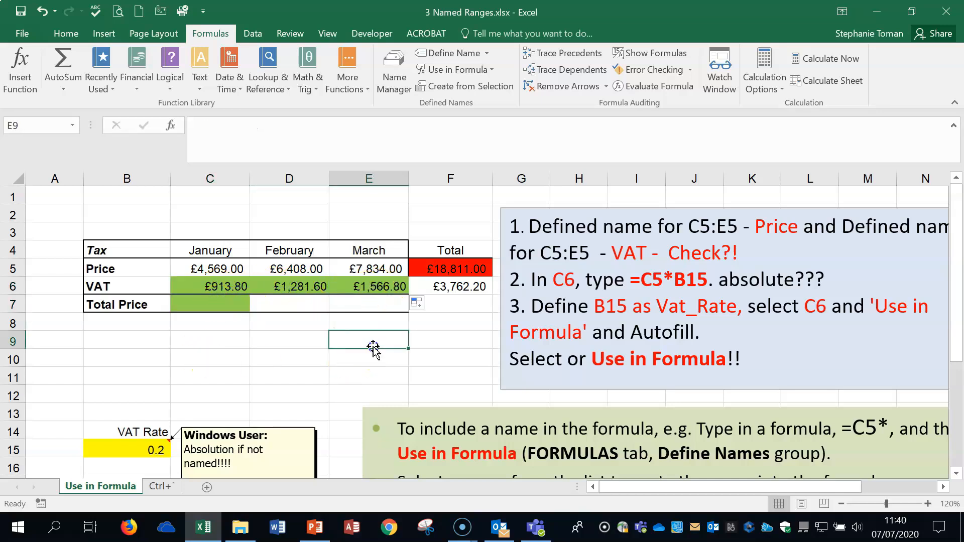
left_click(418, 343)
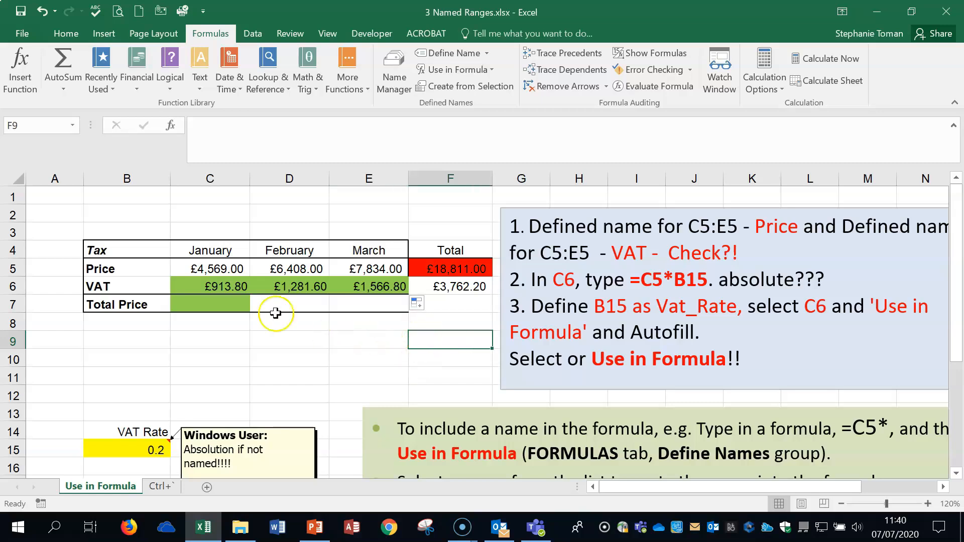
Check the name assigned to C5:E5 and view the New Name settings for that range, then cancel without creating a name
left_click(213, 269)
left_click_drag(213, 268, 387, 267)
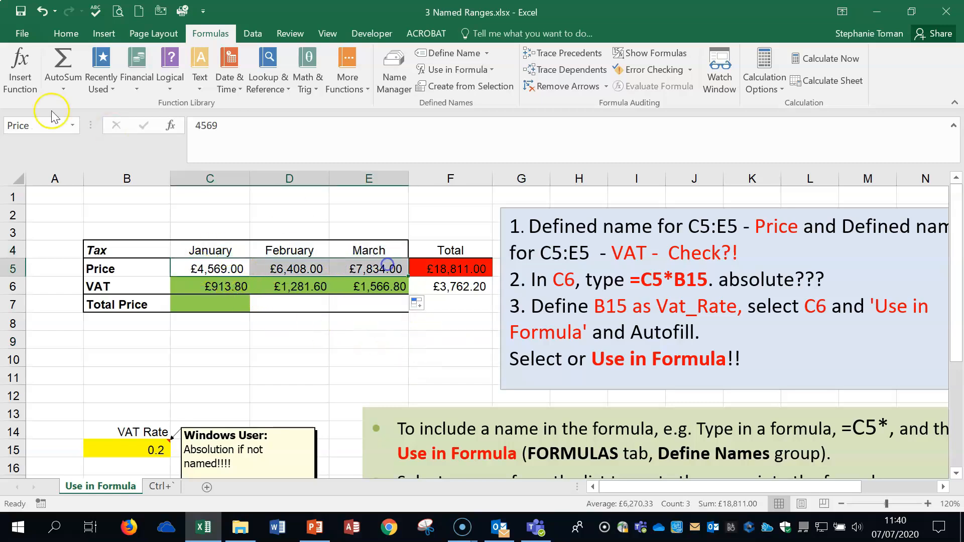
left_click(486, 53)
left_click(452, 71)
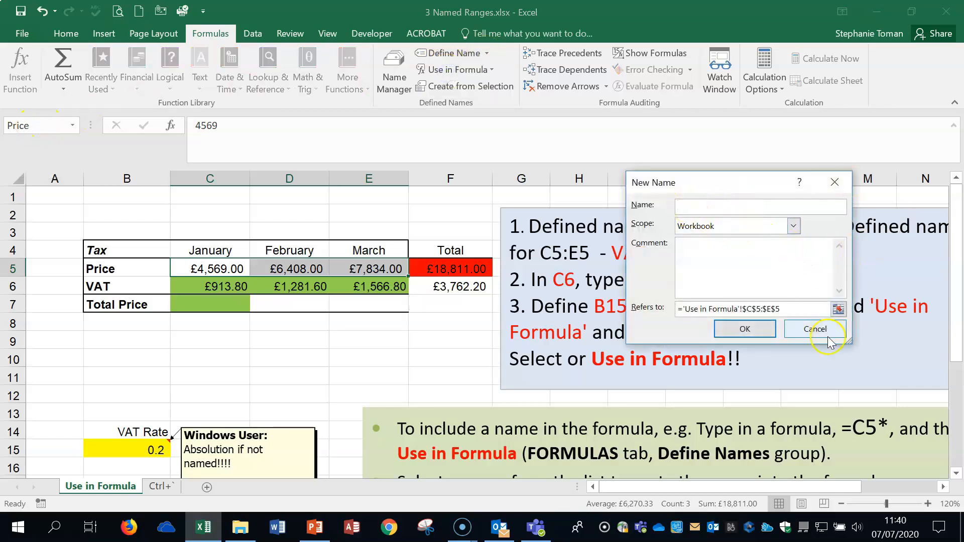
left_click(815, 329)
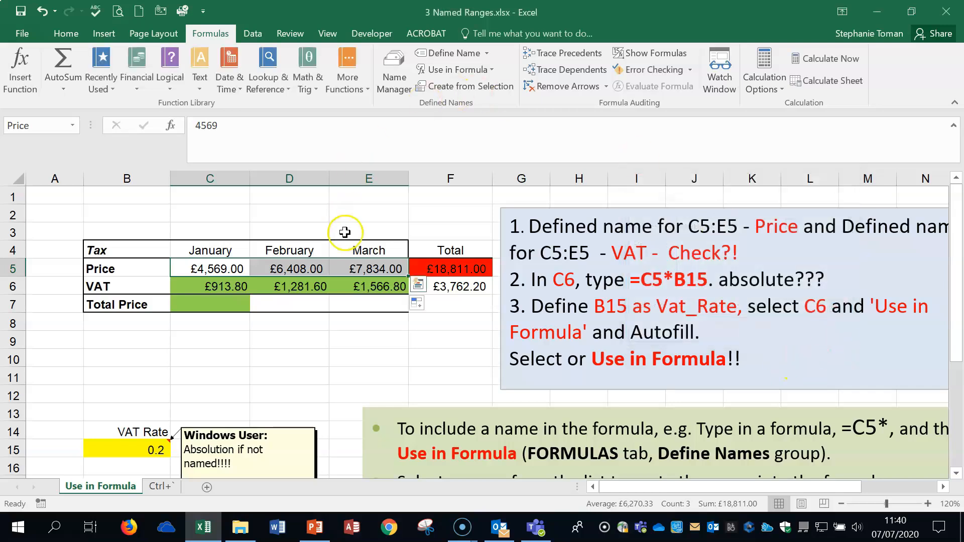
Review the VAT formulas in C6, D6 and E6 of the Tax table once more
left_click(121, 305)
left_click(204, 286)
left_click(280, 286)
left_click(374, 289)
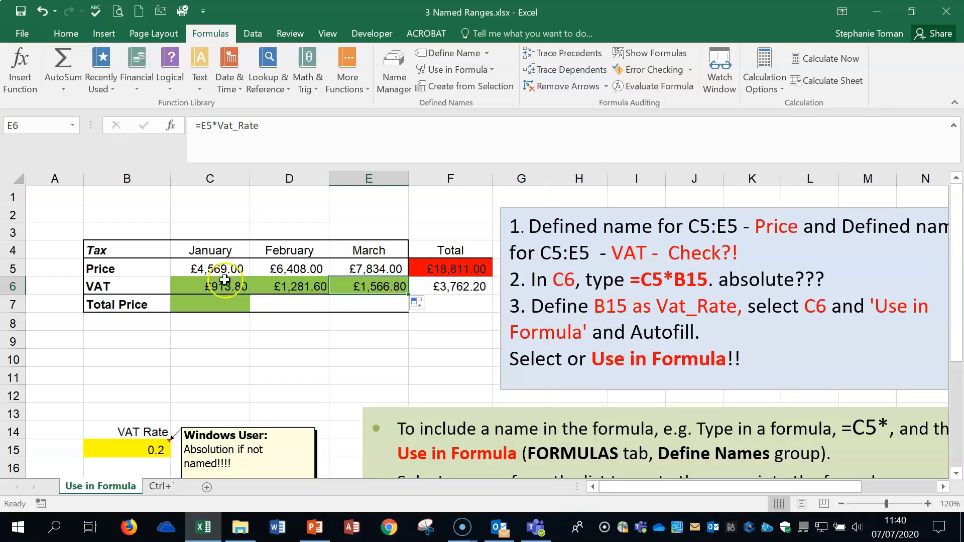
Examine the C5 and Vat_Rate references in the C6 formula separately, leaving the formula unedited
left_click(208, 286)
double_click(209, 125)
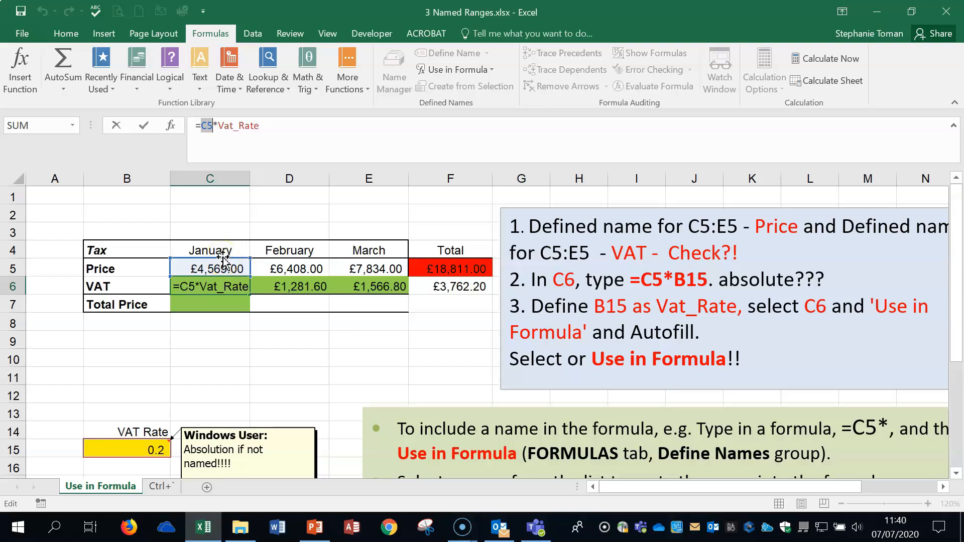
key("Escape")
left_click(232, 289)
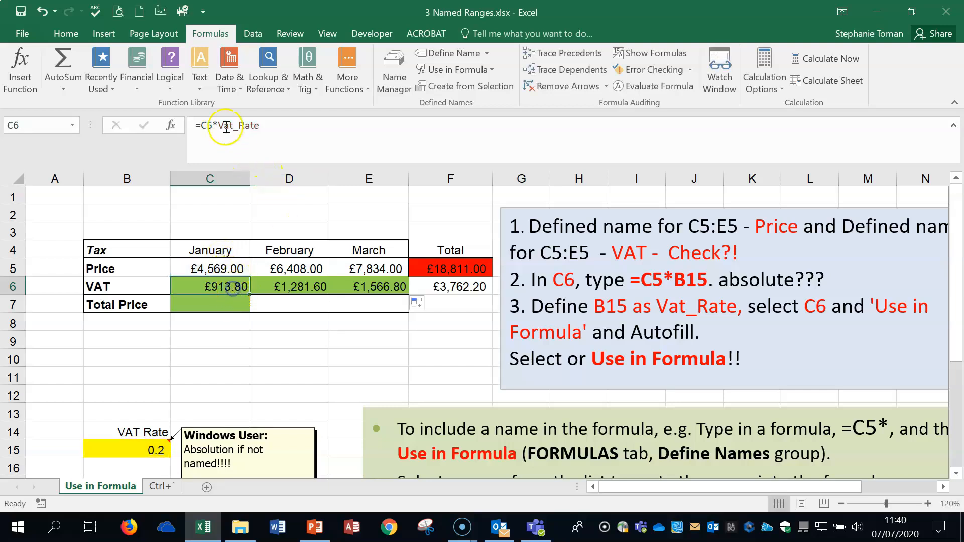
double_click(227, 127)
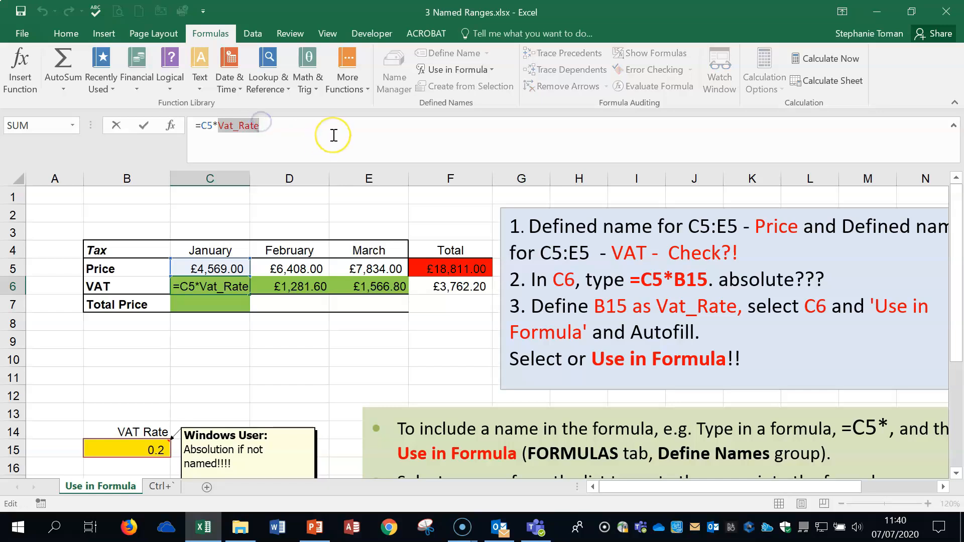
key("Escape")
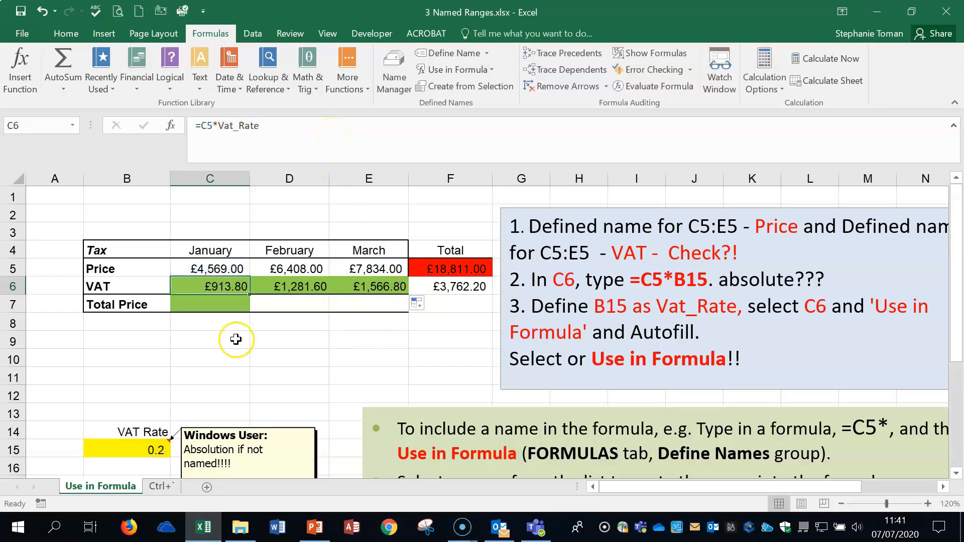
Check the name assigned to C6:E6 and view the defined names available for use in formulas
left_click_drag(250, 295, 400, 281)
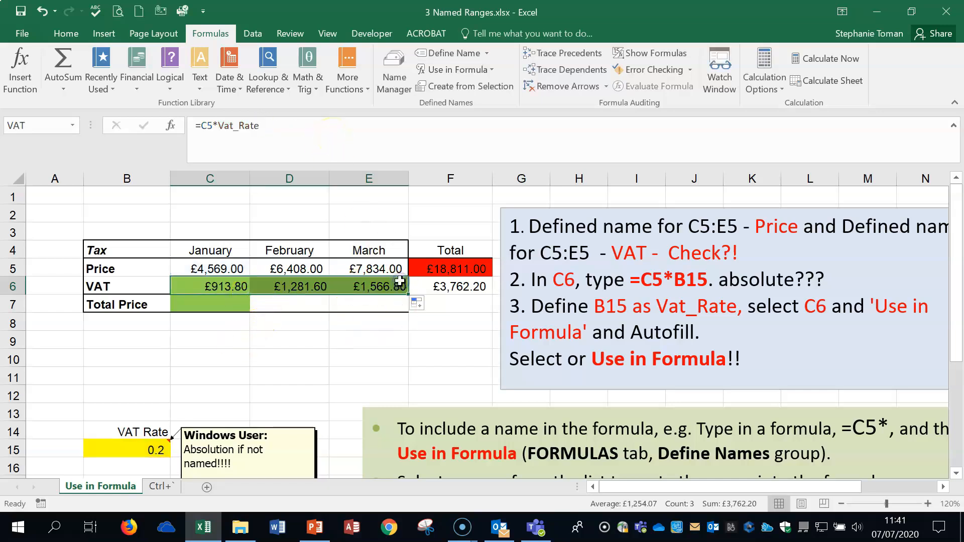
left_click(490, 70)
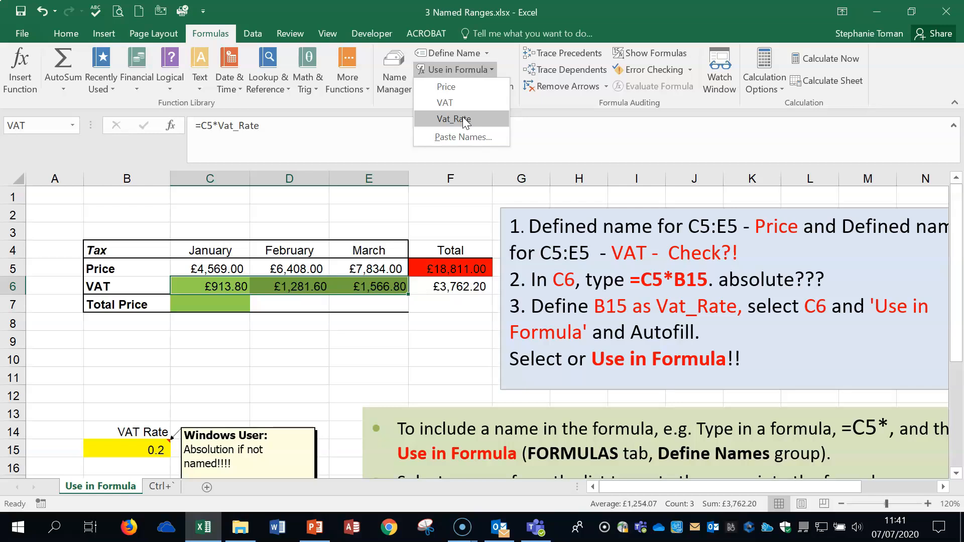
left_click(450, 360)
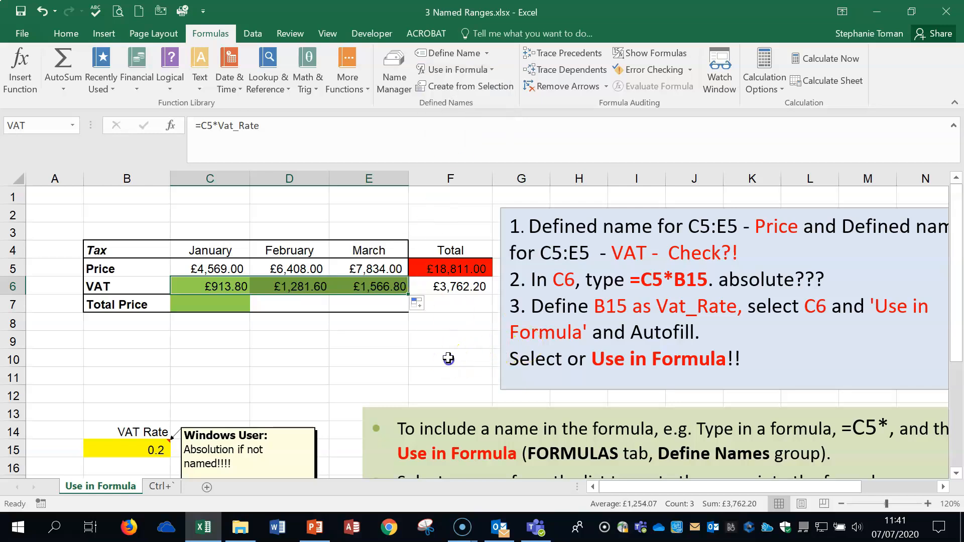
Read the Go To note below the exercise, and use Go To to jump to the named range VAT and the named cell Vat_Rate
scroll(450, 357, "down", 1)
scroll(451, 357, "down", 2)
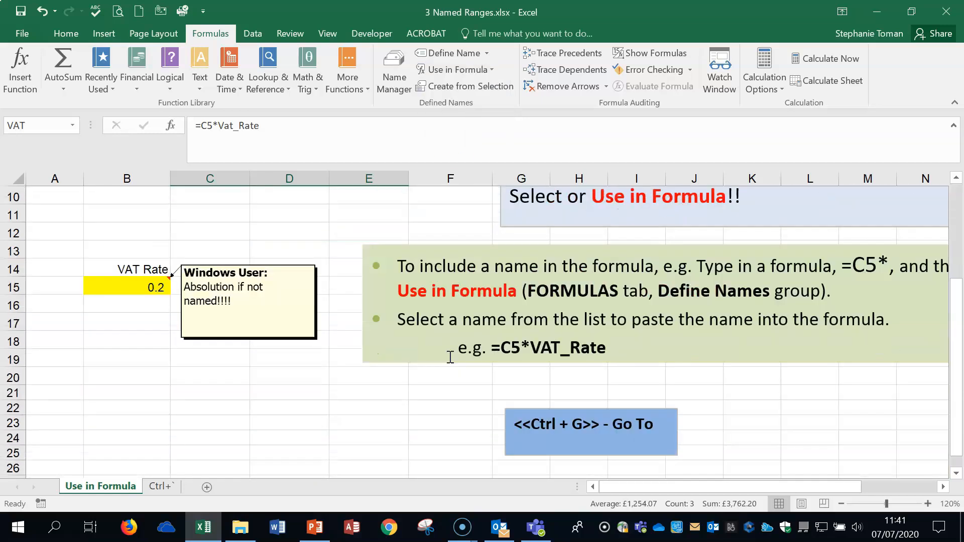
scroll(450, 357, "up", 3)
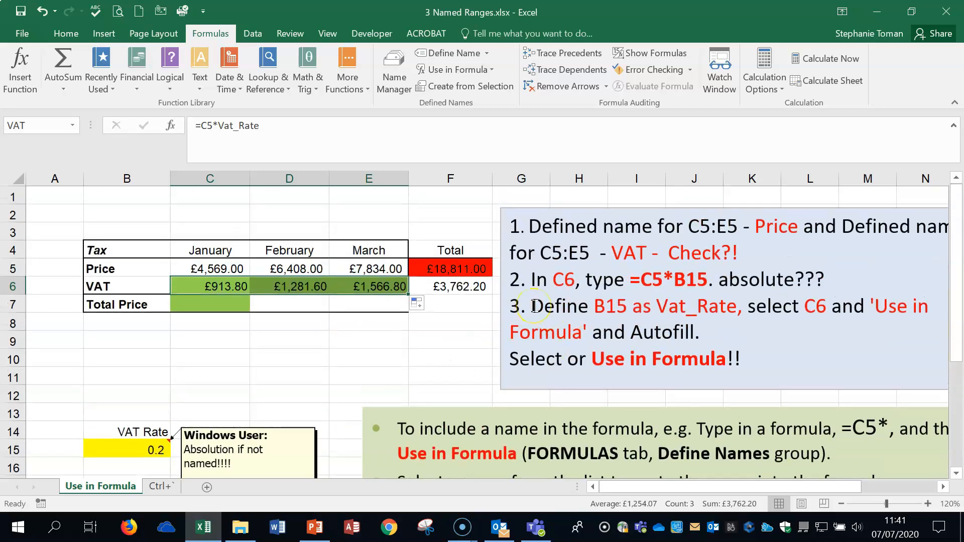
key("ctrl+g")
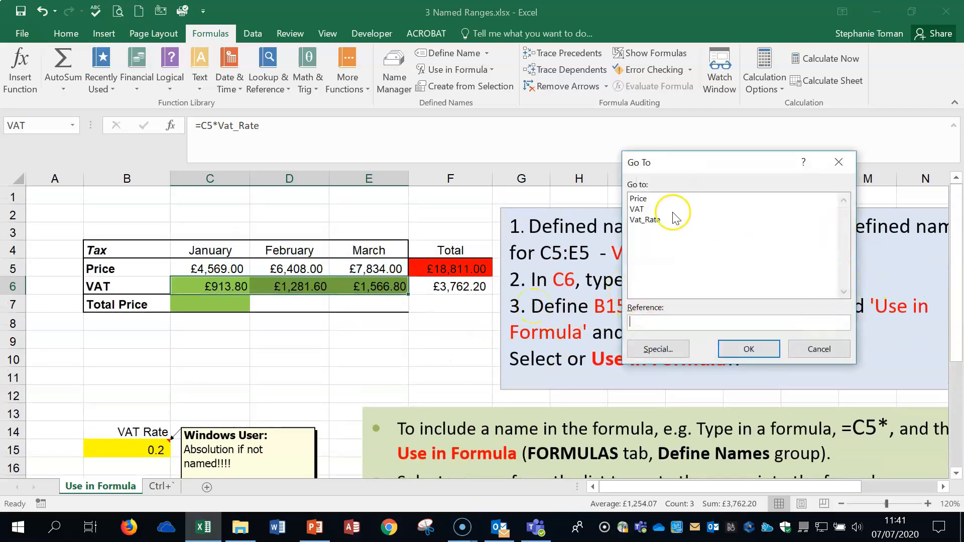
left_click(639, 210)
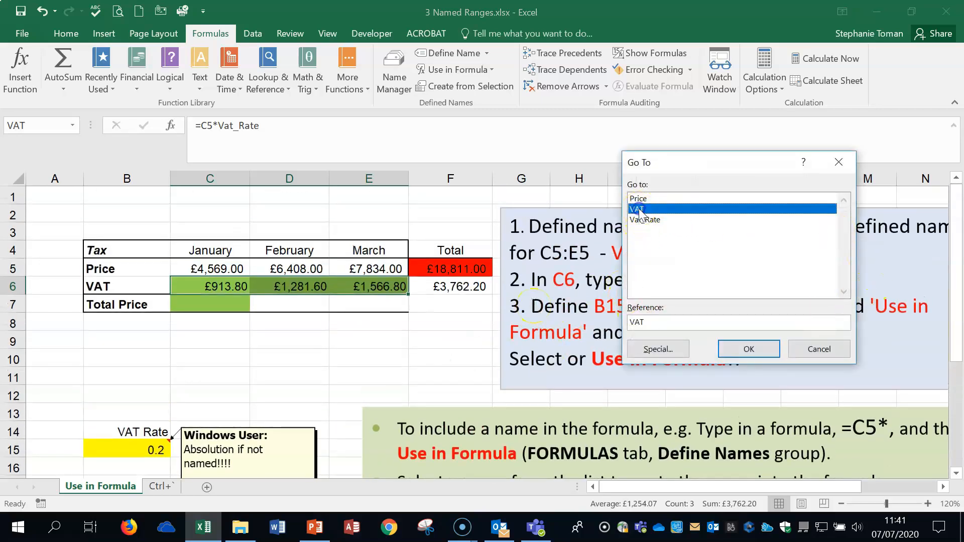
left_click(750, 348)
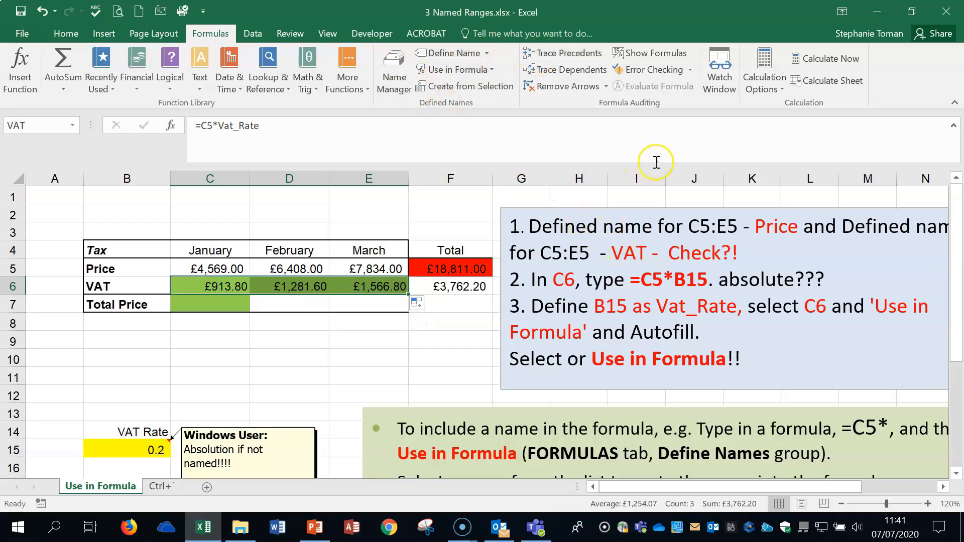
key("F5")
left_click(650, 230)
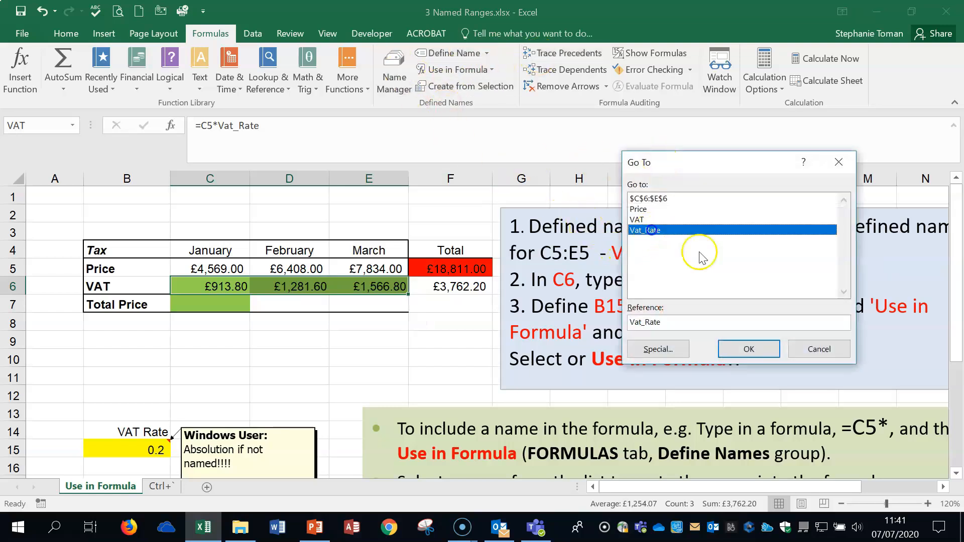
left_click(766, 361)
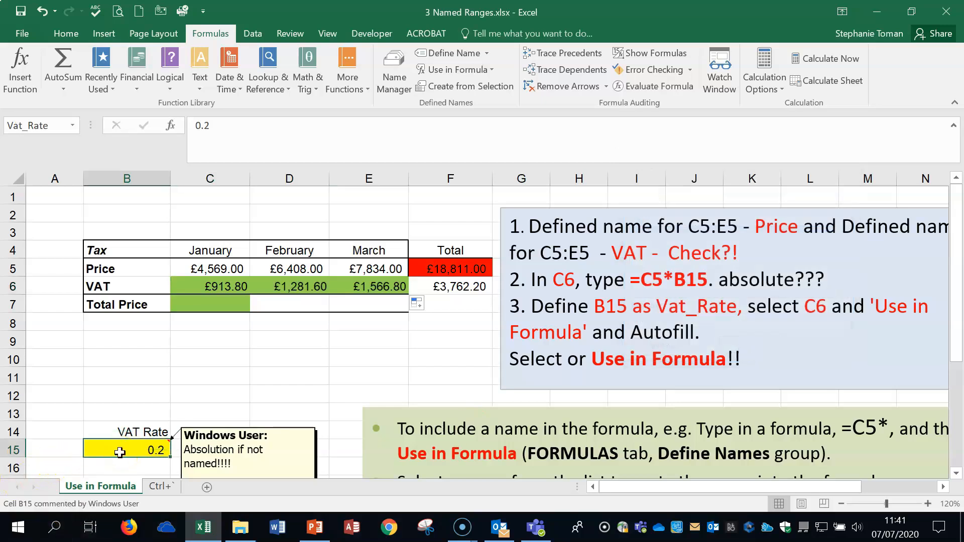
Close 3 Named Ranges.xlsx without saving and open Example Cashflow Group Mode.xlsx from the 4_5 Cell Comments_Names folder
left_click(951, 10)
left_click(482, 280)
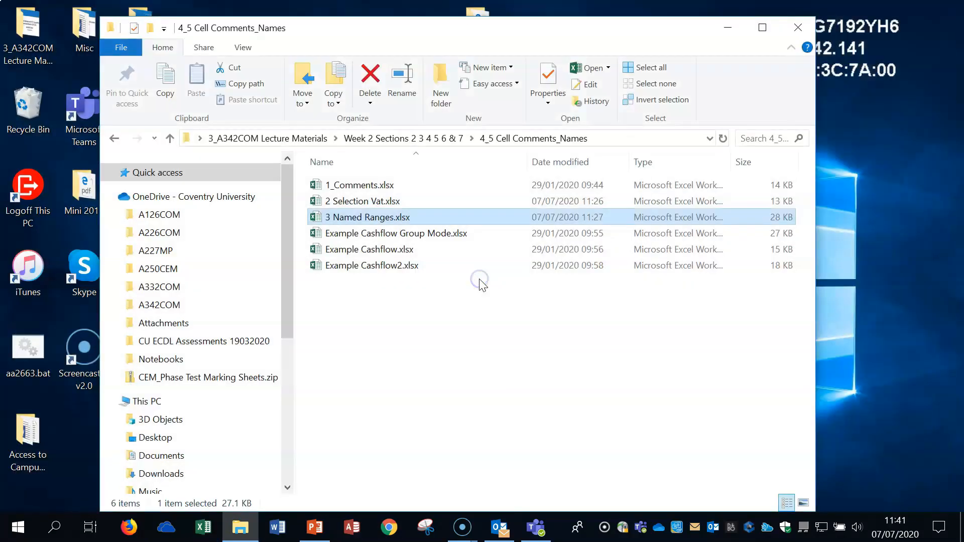
left_click(442, 353)
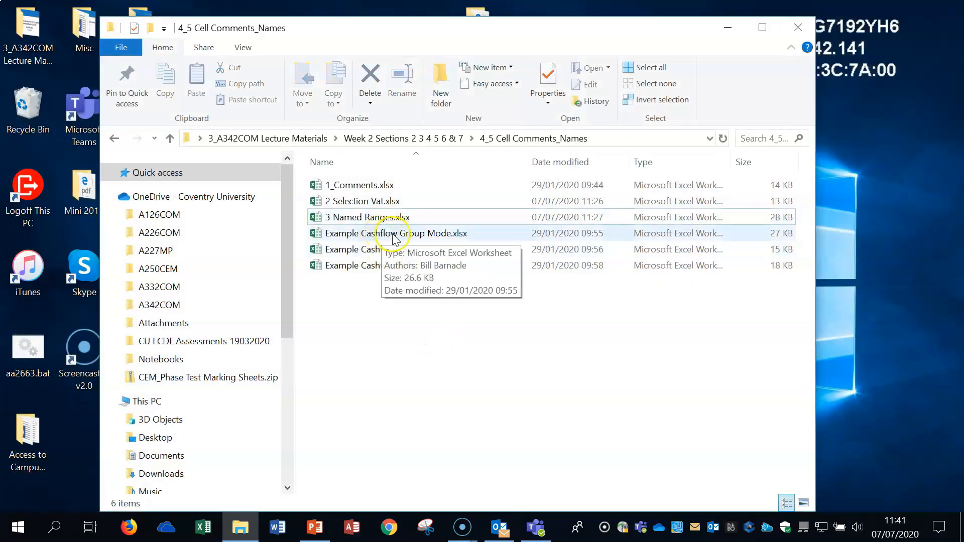
double_click(393, 236)
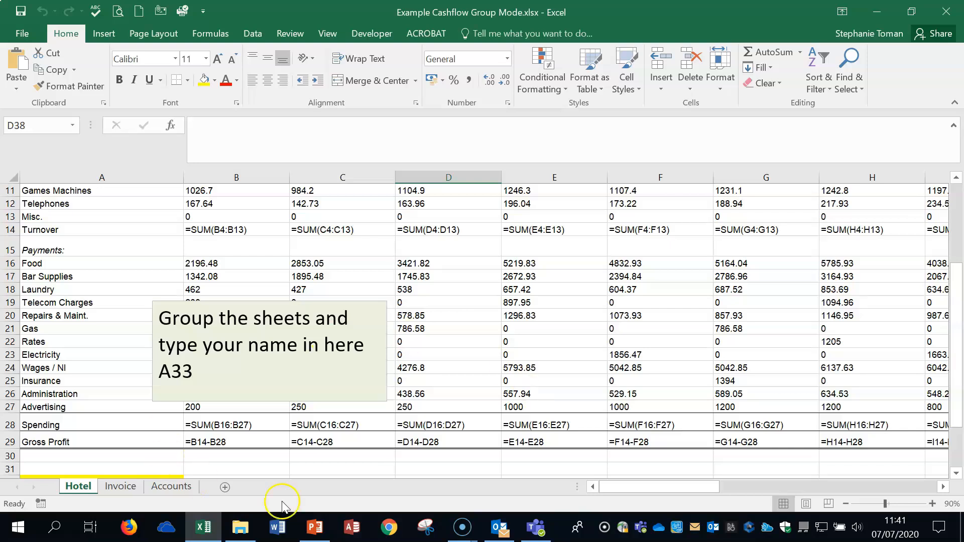
Group the sheets from Hotel to Accounts and enter your first name in A33 on all of them
scroll(308, 446, "down", 1)
left_click(310, 444)
scroll(316, 445, "down", 2)
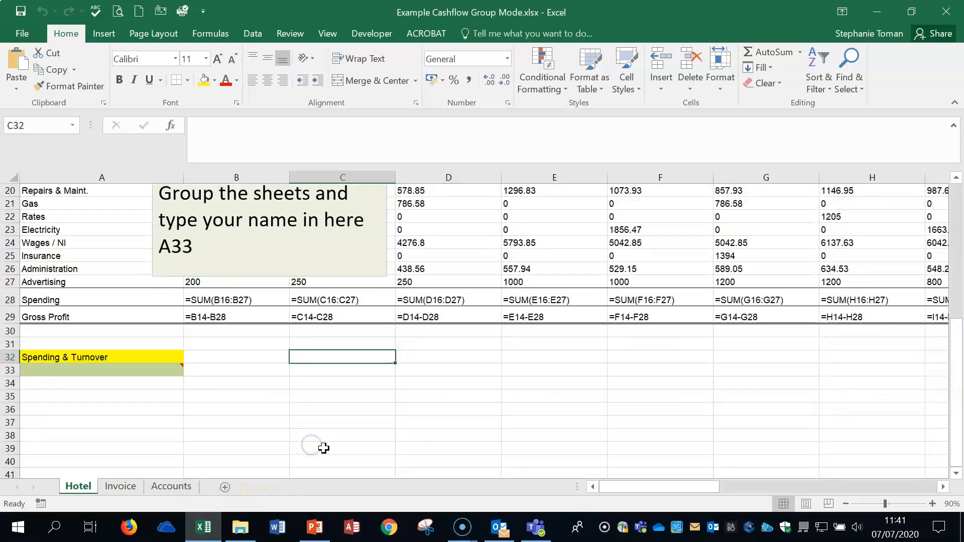
left_click(52, 370)
scroll(251, 390, "down", 1)
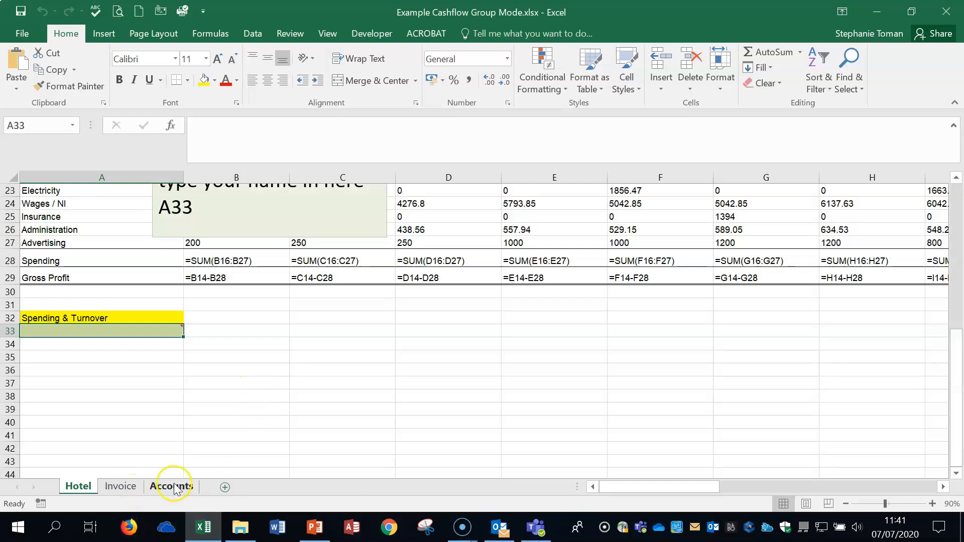
left_click(70, 490)
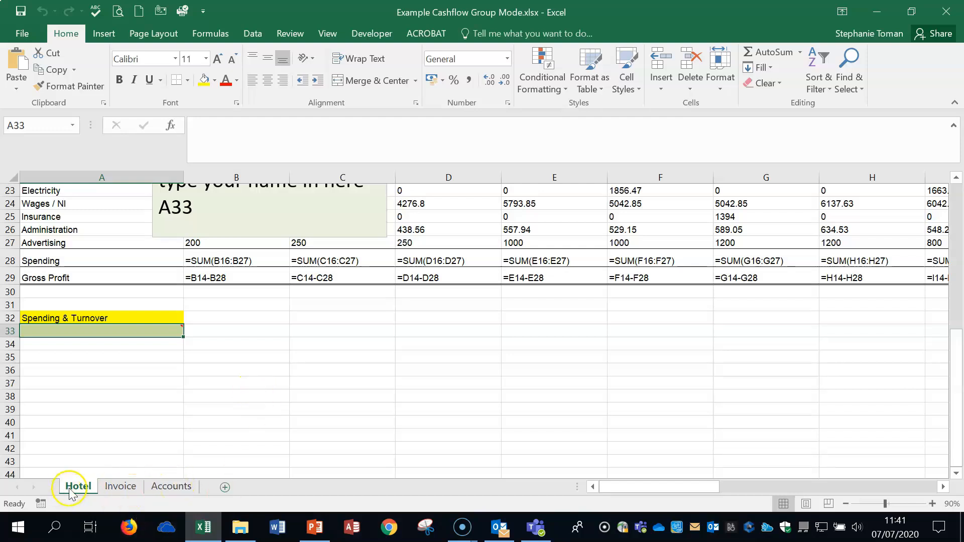
left_click(177, 487, "shift")
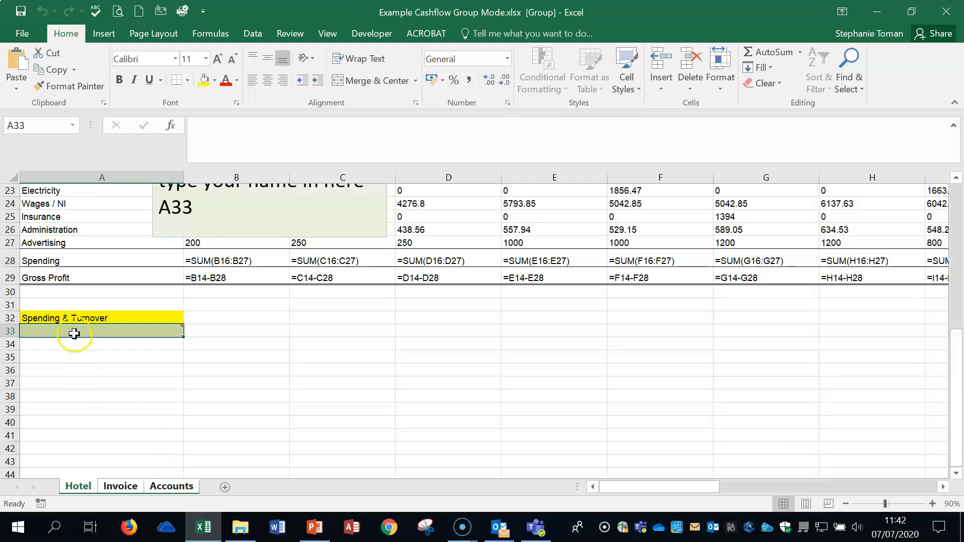
mouse_move(73, 333)
type("stephanie")
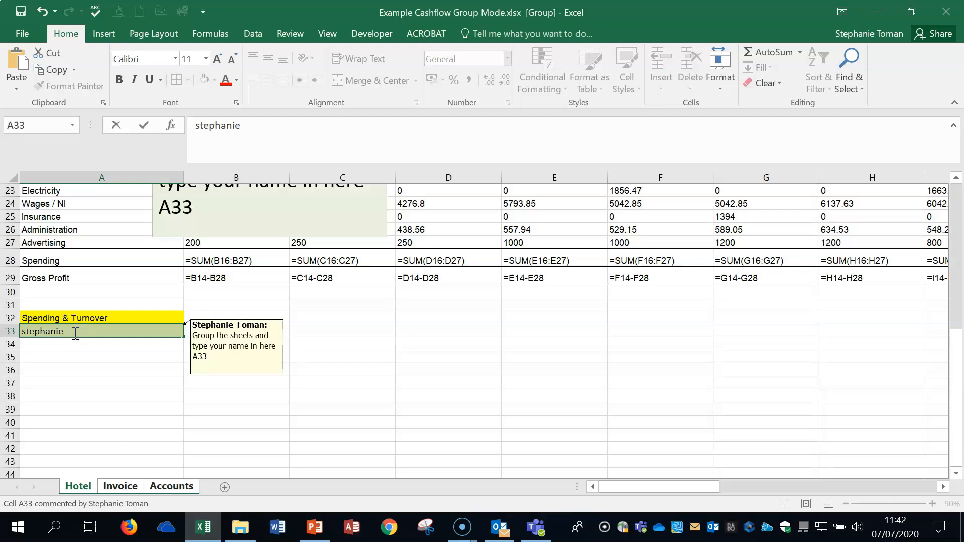
Check A33 on the Invoice and Accounts sheets, autofitting column A on Invoice
left_click(121, 487)
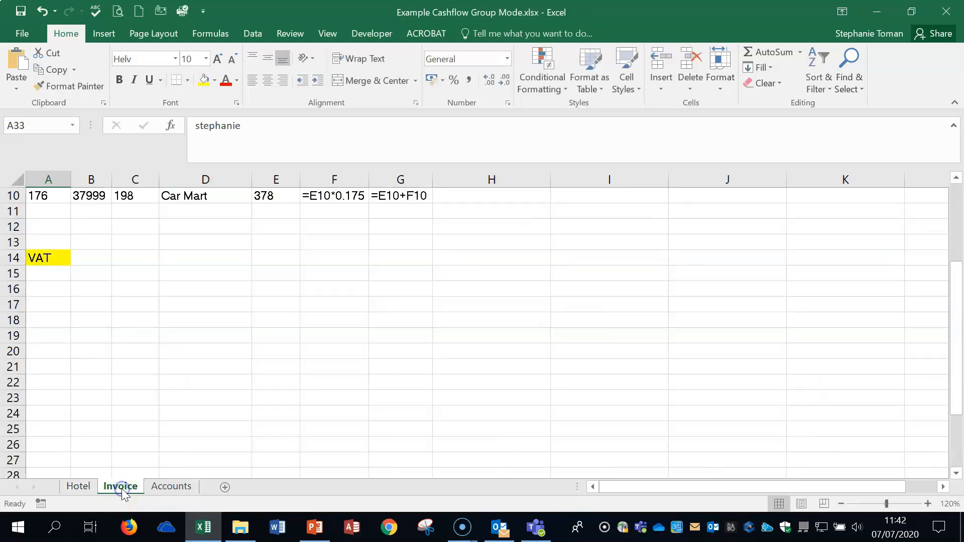
scroll(196, 413, "down", 2)
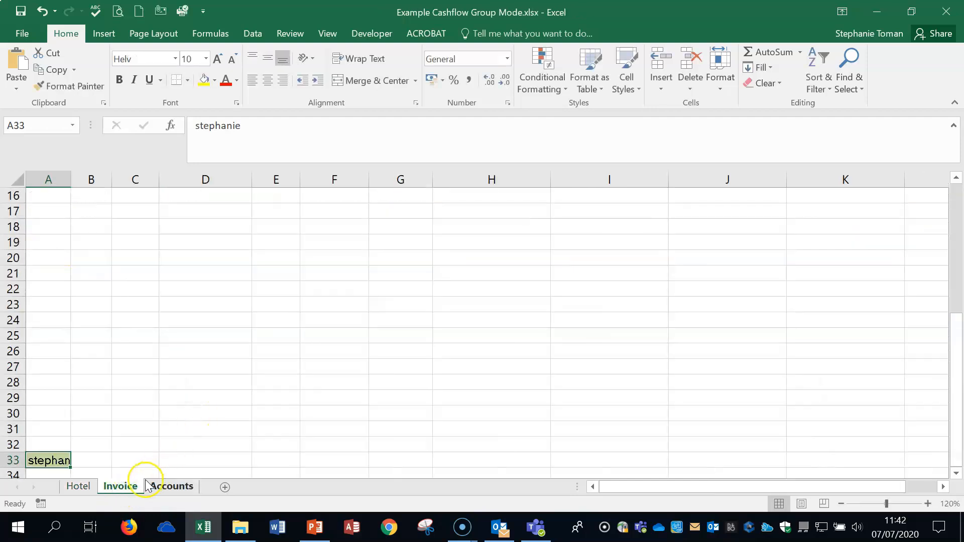
double_click(70, 180)
left_click(166, 487)
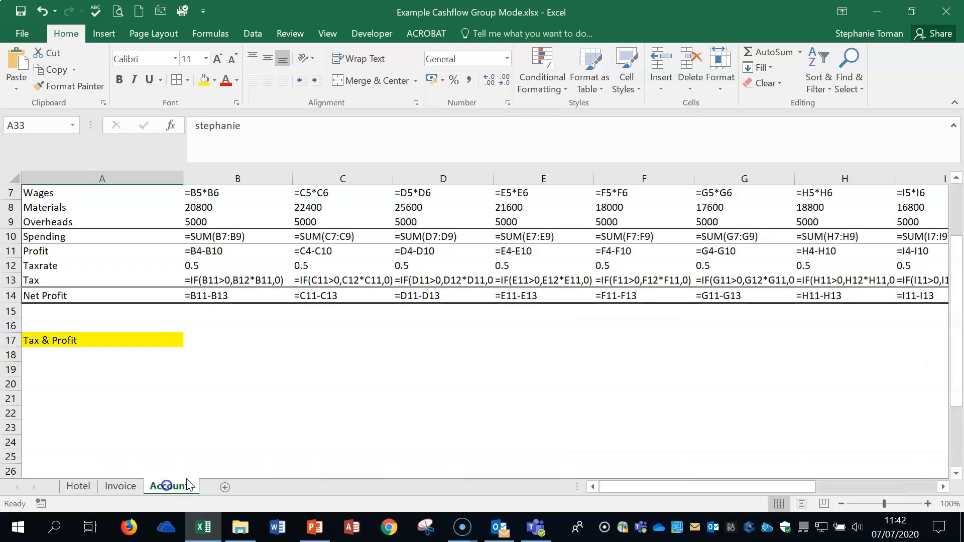
scroll(215, 424, "down", 3)
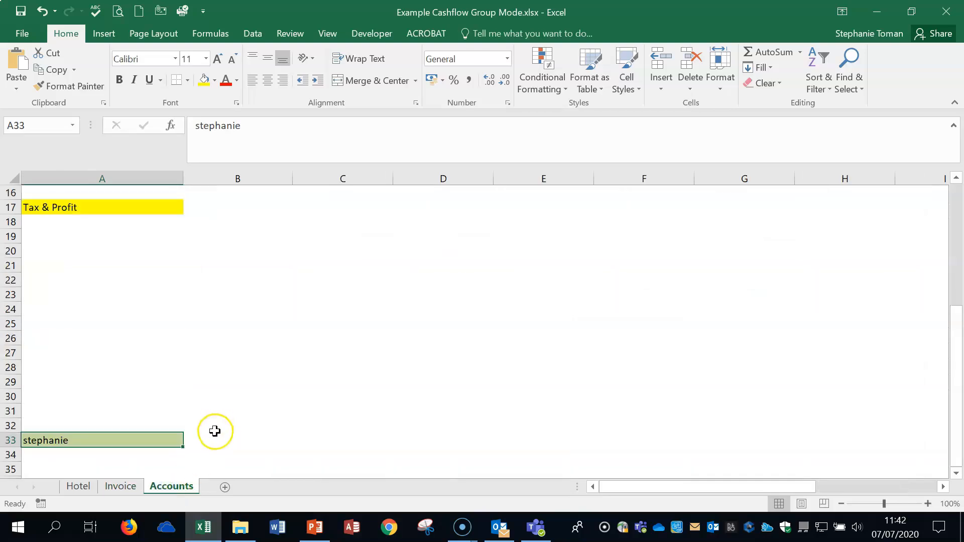
Regroup the Hotel, Invoice and Accounts sheets, clear A33 on all of them, and check each sheet
left_click(83, 489)
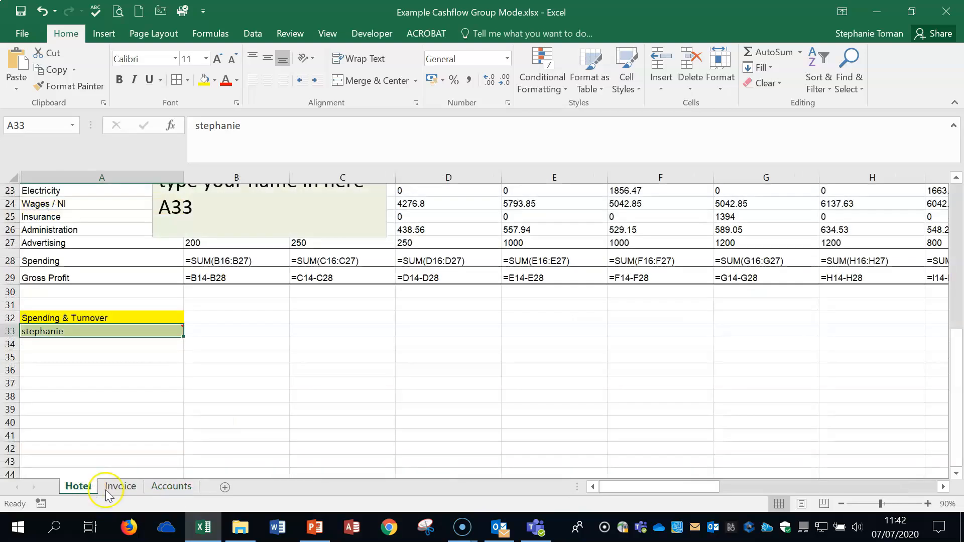
left_click(173, 490, "shift")
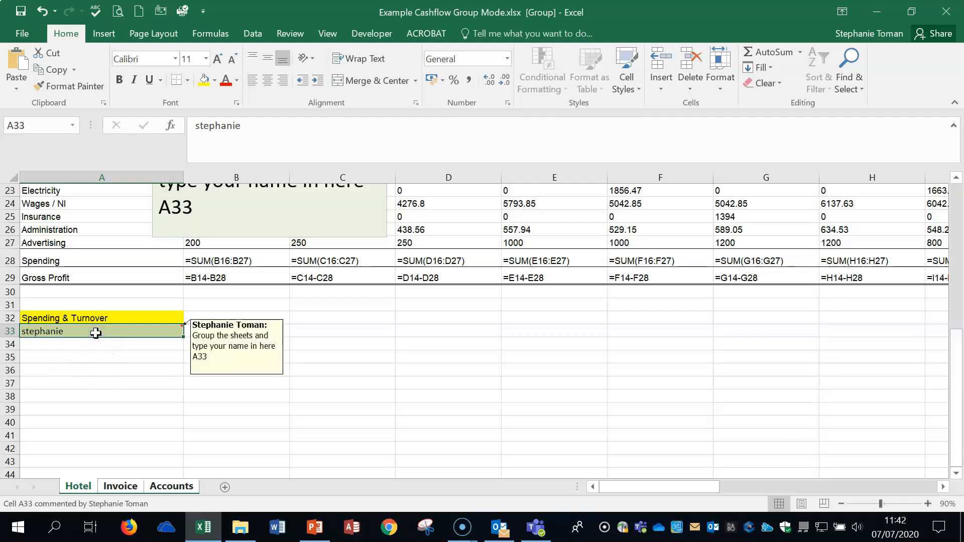
left_click(121, 489)
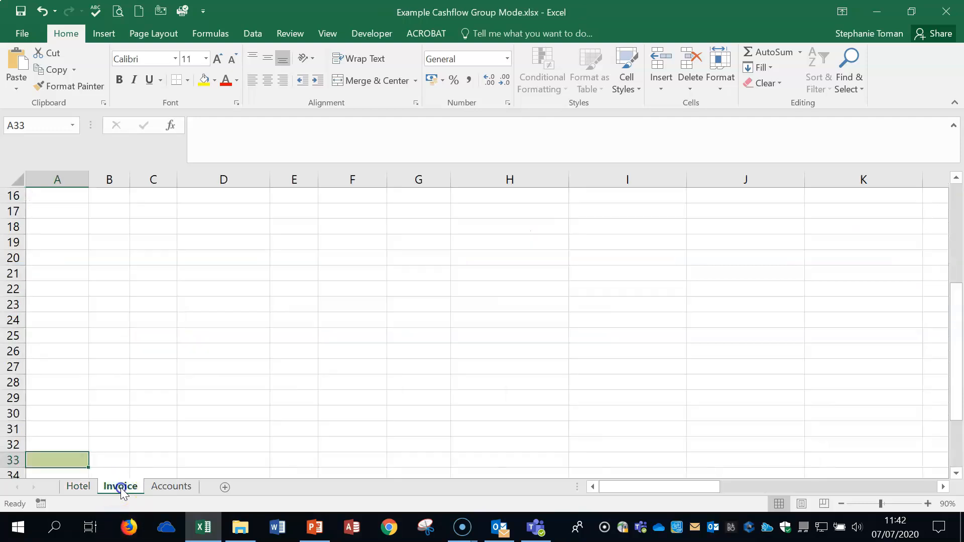
left_click(179, 488)
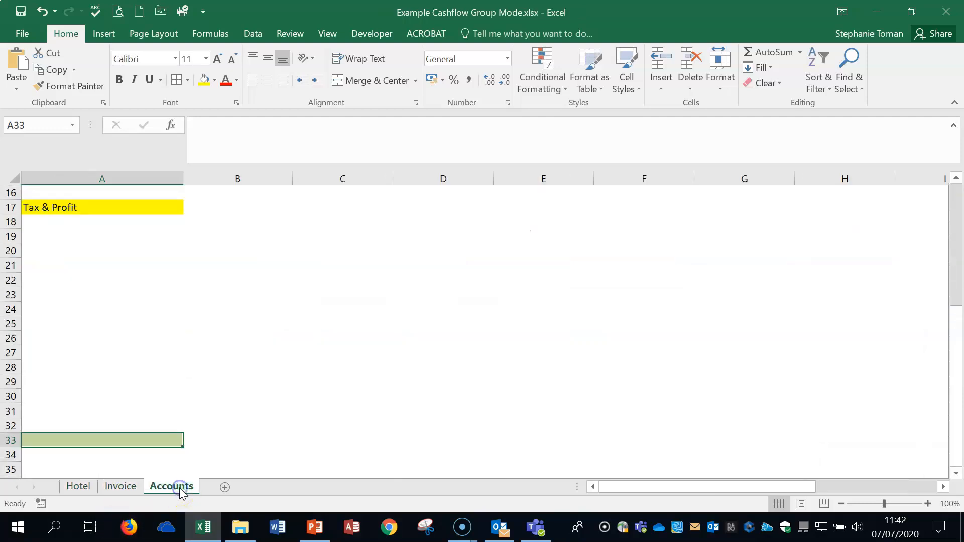
left_click(79, 490)
left_click(355, 447)
scroll(357, 444, "up", 4)
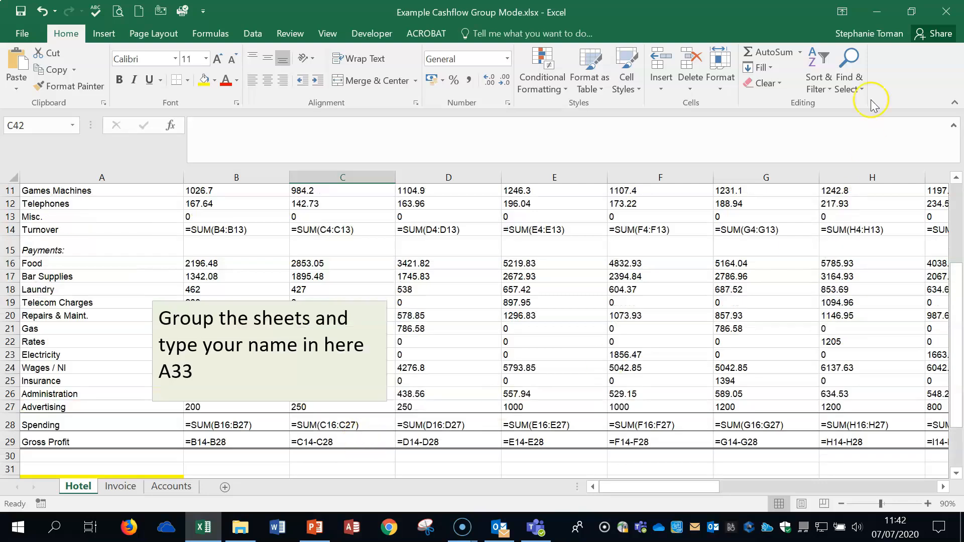
Close Example Cashflow Group Mode.xlsx and open Example Cashflow.xlsx from the same folder
left_click(949, 12)
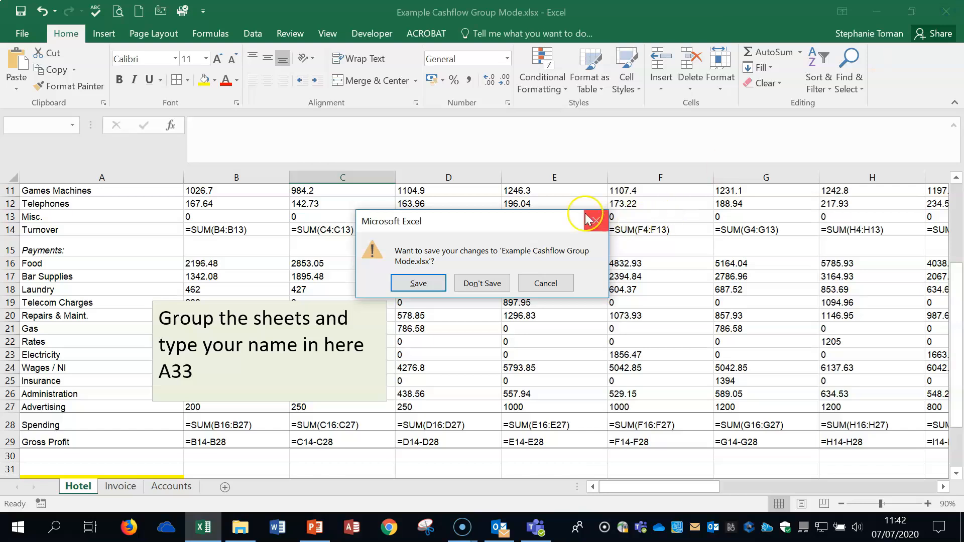
left_click(411, 284)
left_click(391, 251)
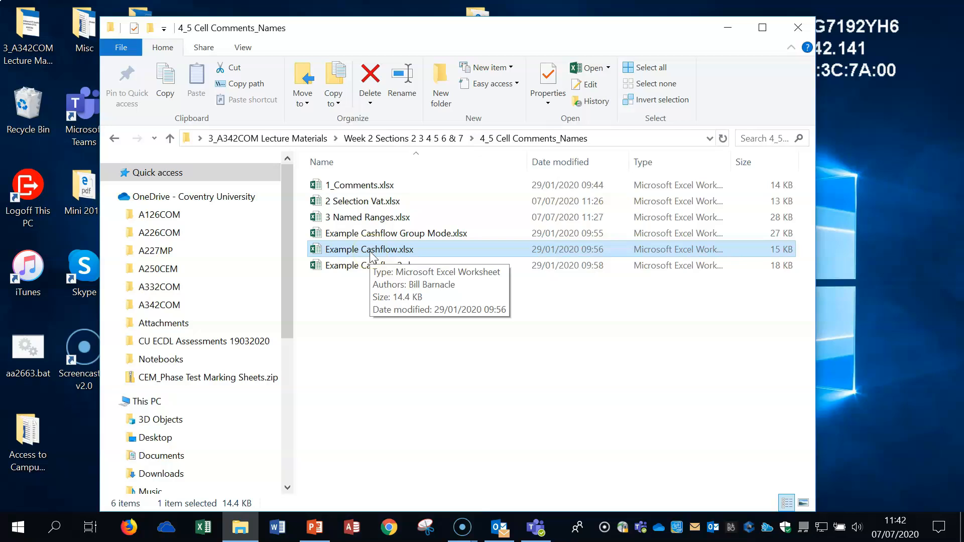
double_click(371, 252)
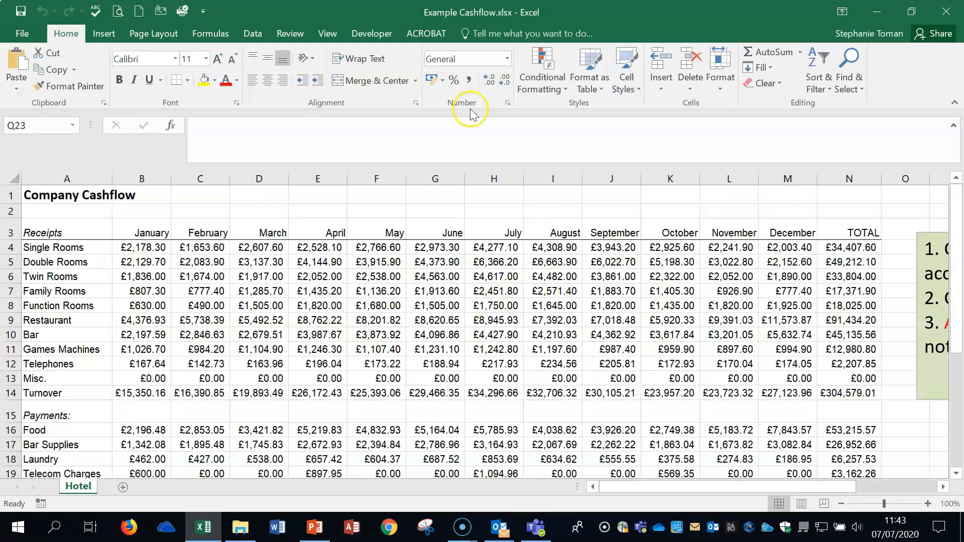
Delete all defined names from the workbook, from Administration through Wages___NI, and close the Name Manager
left_click(199, 33)
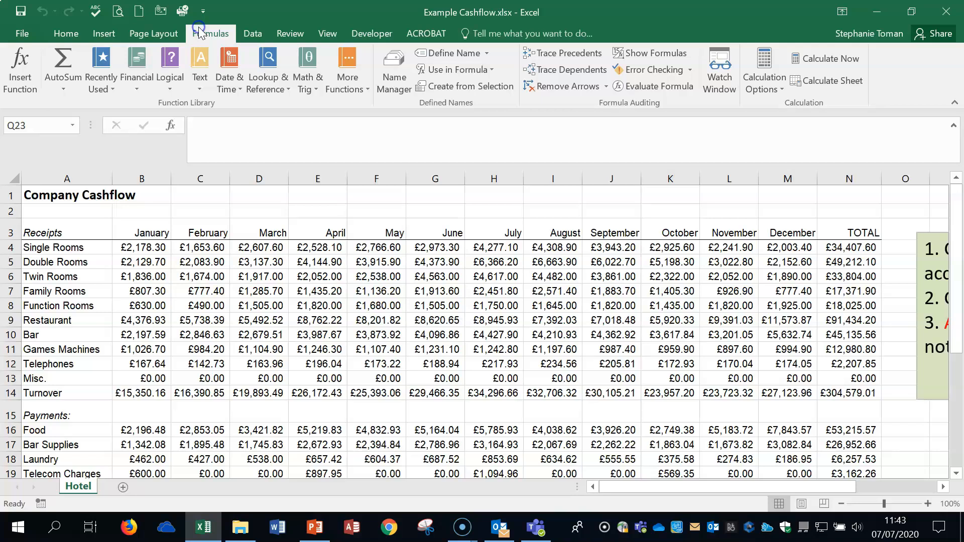
left_click(395, 70)
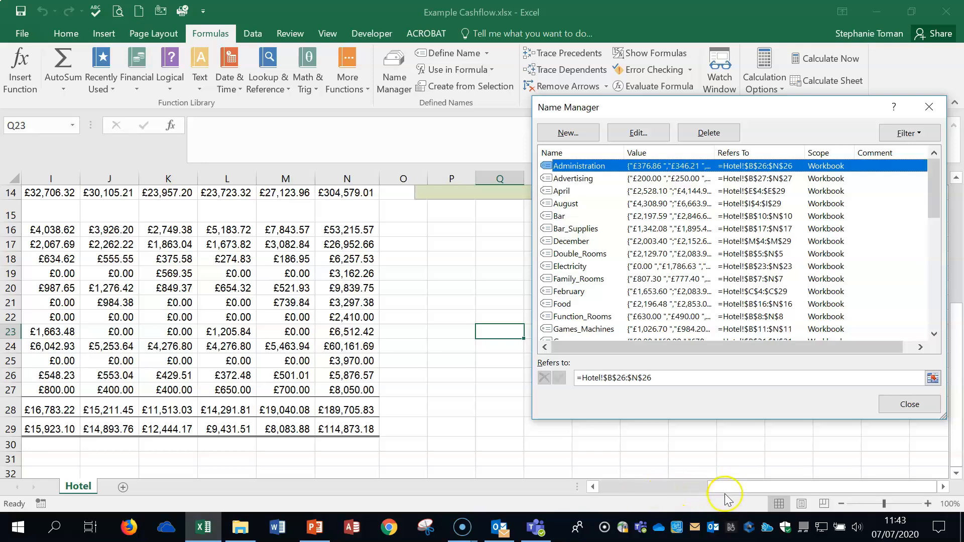
left_click_drag(932, 183, 940, 328)
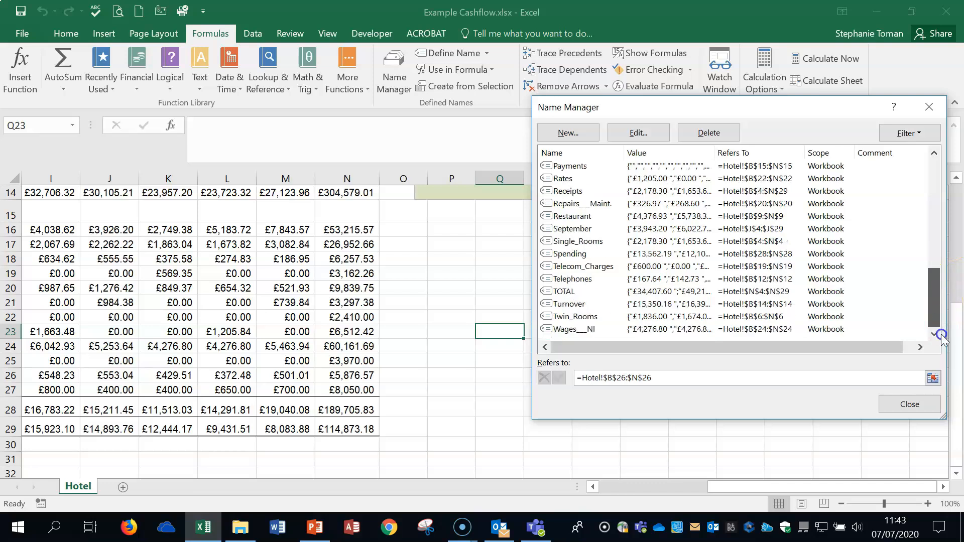
left_click(577, 329, "shift")
key("Delete")
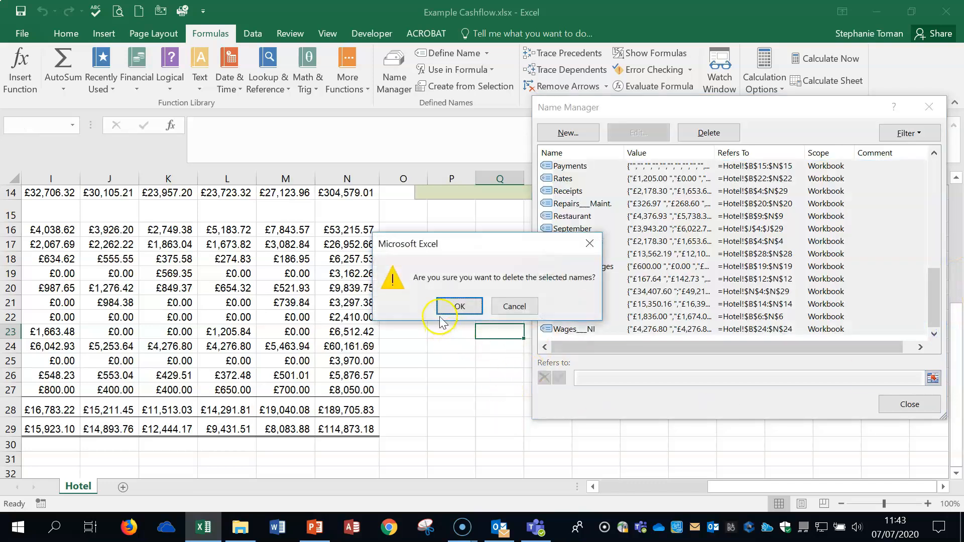
left_click(453, 306)
left_click(746, 314)
left_click(930, 107)
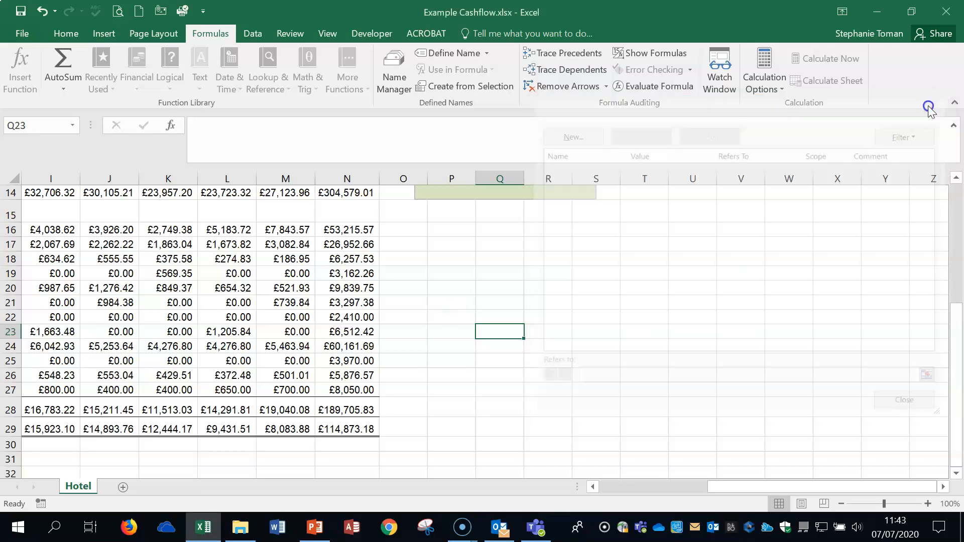
Zoom the Hotel sheet out to 70% to show the cashflow table from its title row across to the TOTAL column
left_click_drag(686, 487, 597, 488)
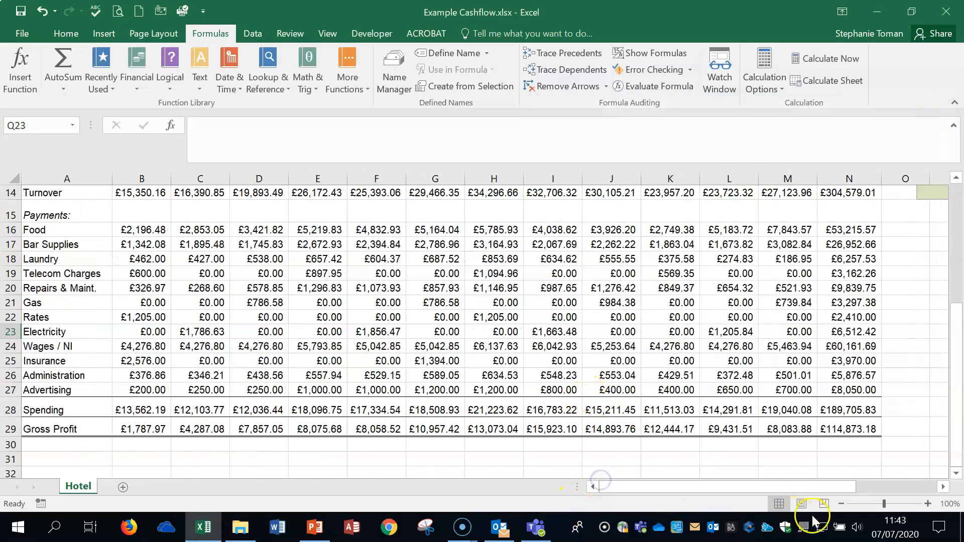
left_click(841, 503)
left_click(842, 503)
left_click(842, 504)
scroll(839, 504, "up", 3)
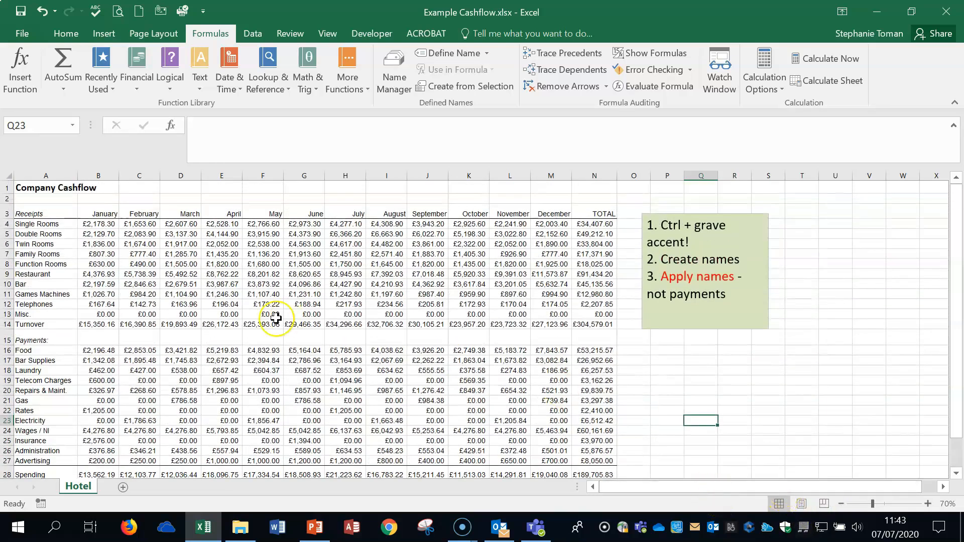
left_click(50, 217)
left_click(251, 303)
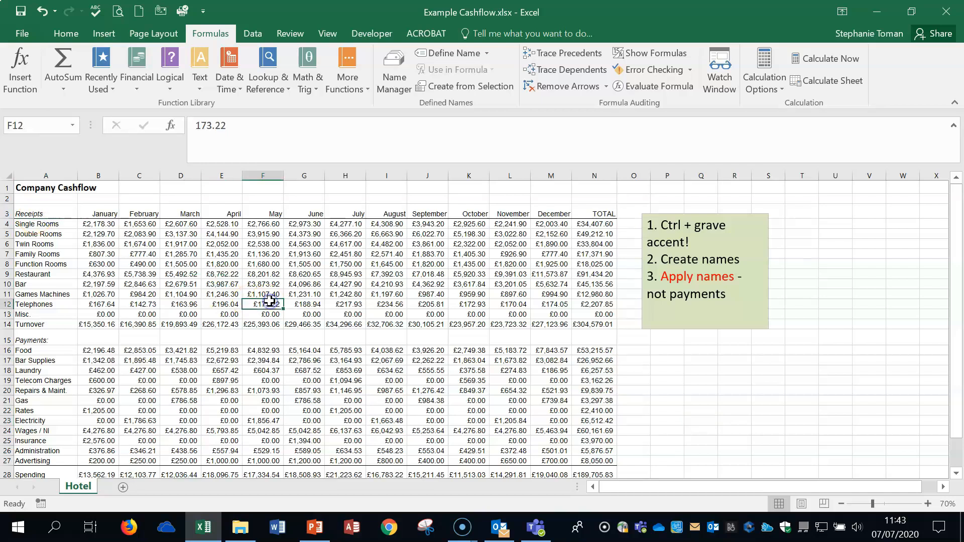
left_click(457, 87)
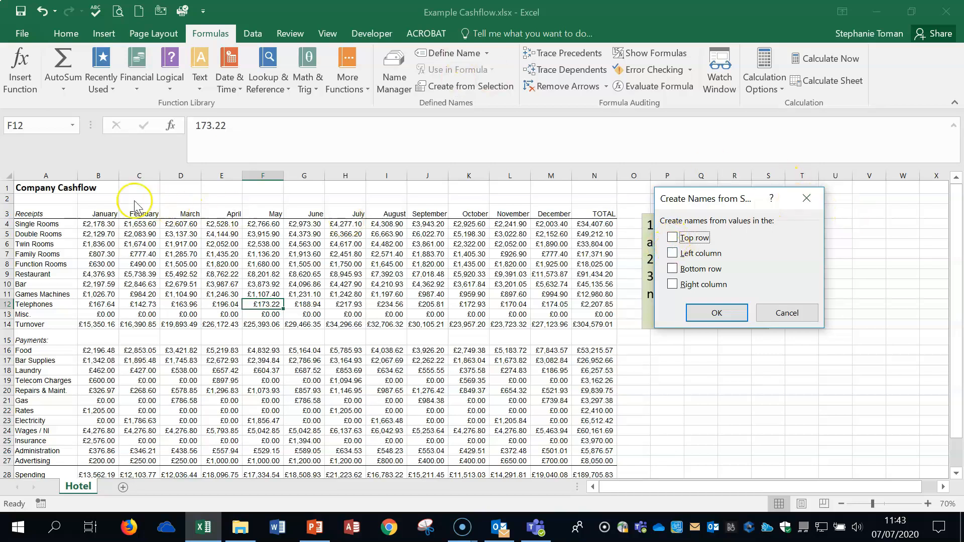
left_click(787, 312)
Create names from the top row and left column of the table A3:N29, and review them in the Name Manager
left_click_drag(35, 213, 580, 446)
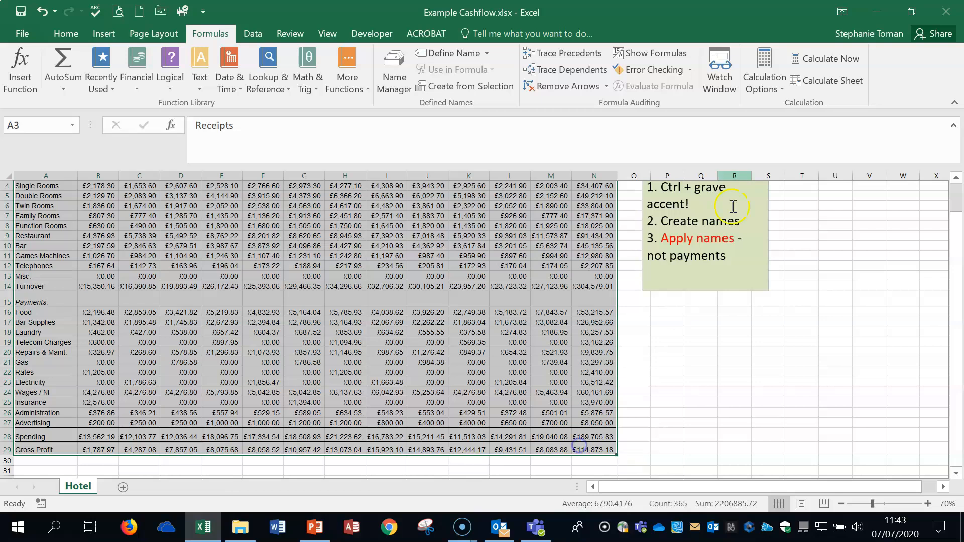
left_click(475, 88)
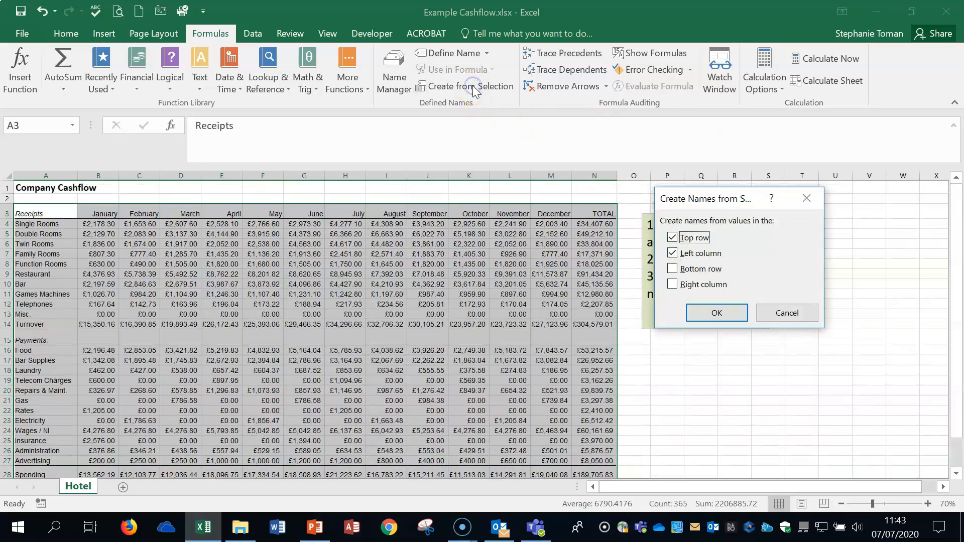
left_click(718, 318)
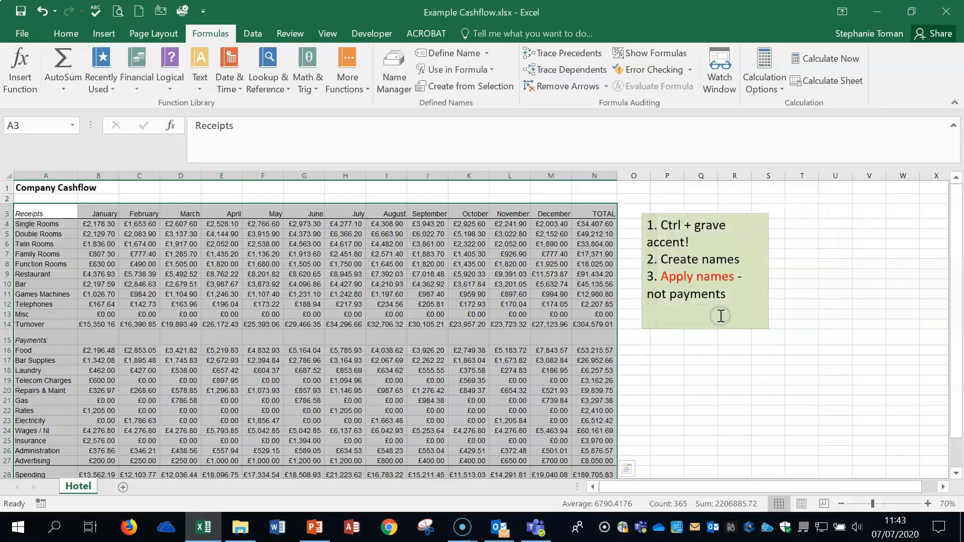
left_click(396, 81)
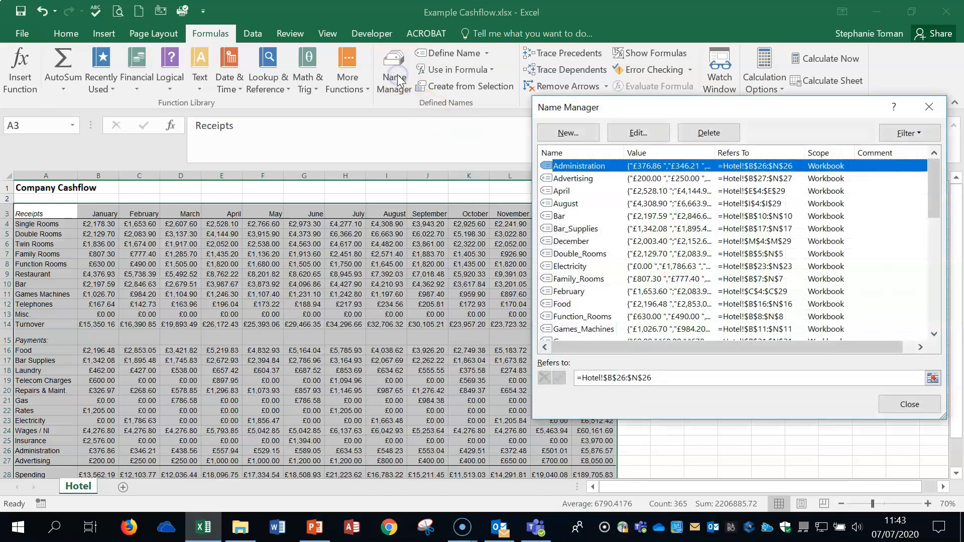
left_click_drag(930, 217, 931, 181)
left_click(930, 107)
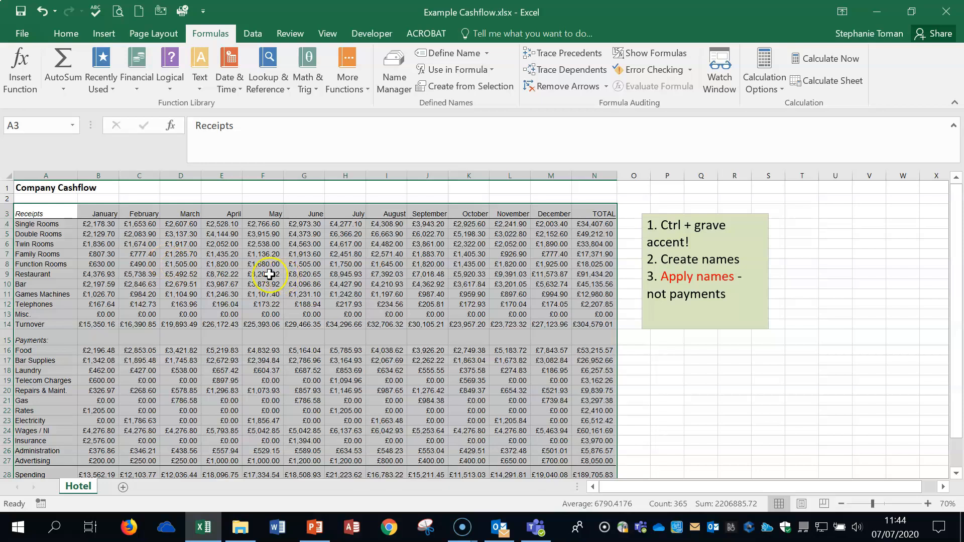
Display the sheet's formulas and apply every defined name except Payments to the selected table, keeping row and column names in use
key("ctrl+grave")
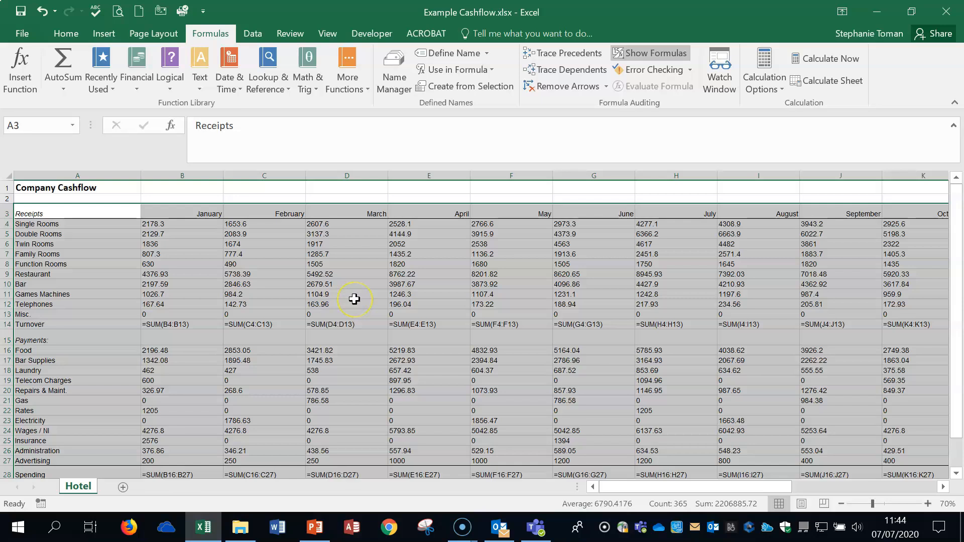
scroll(355, 299, "down", 1)
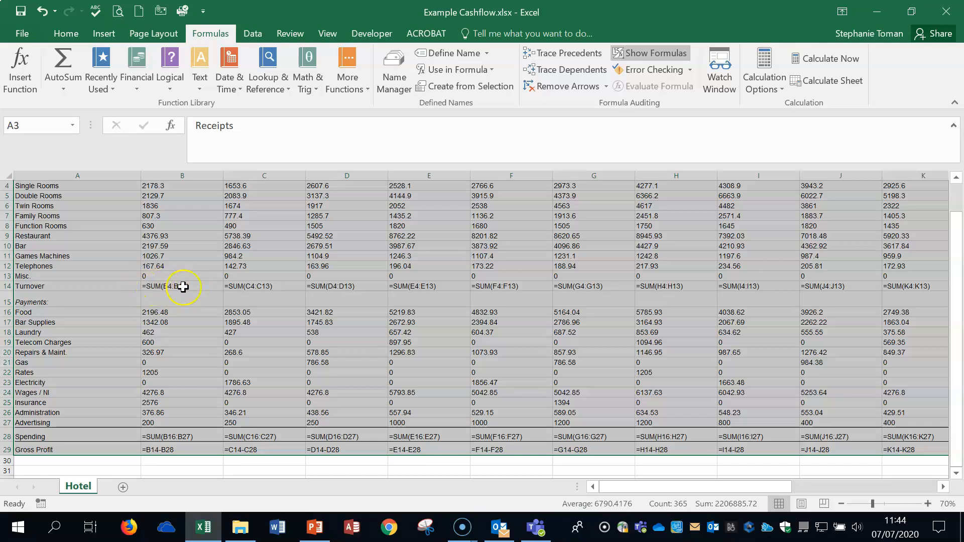
left_click(488, 53)
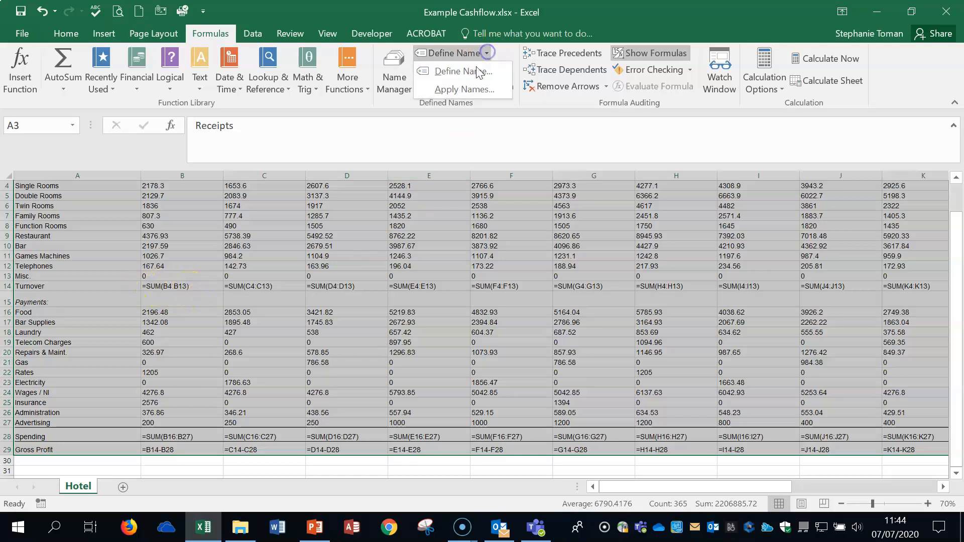
left_click(450, 90)
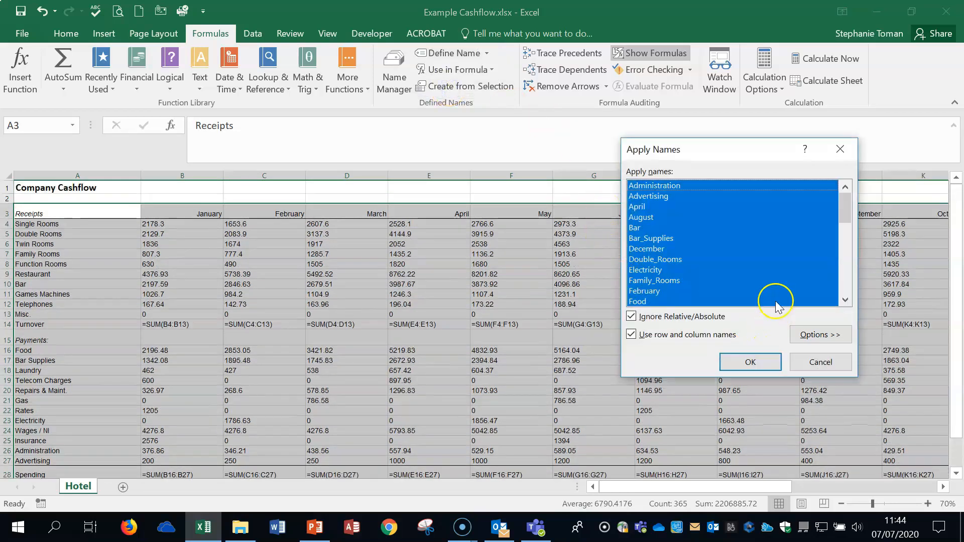
left_click_drag(846, 206, 846, 259)
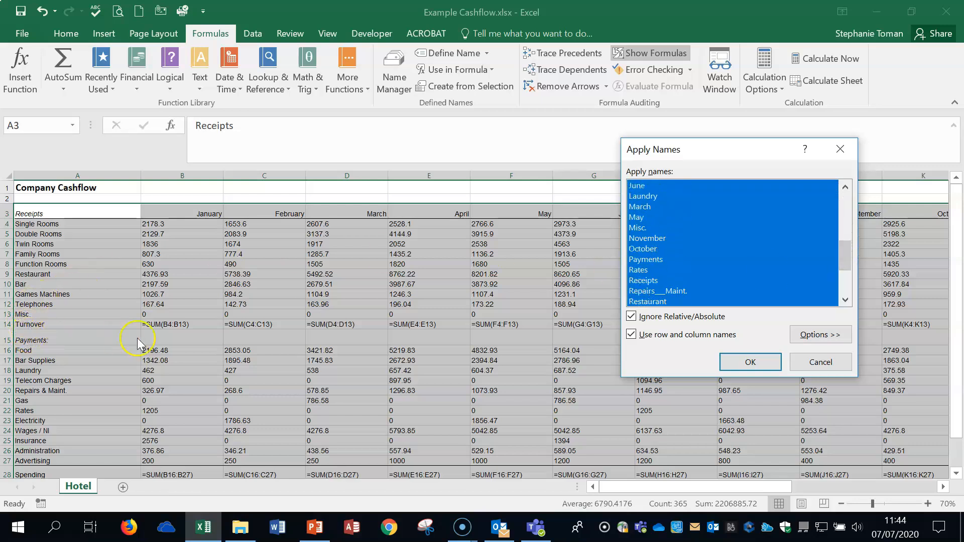
left_click(661, 260)
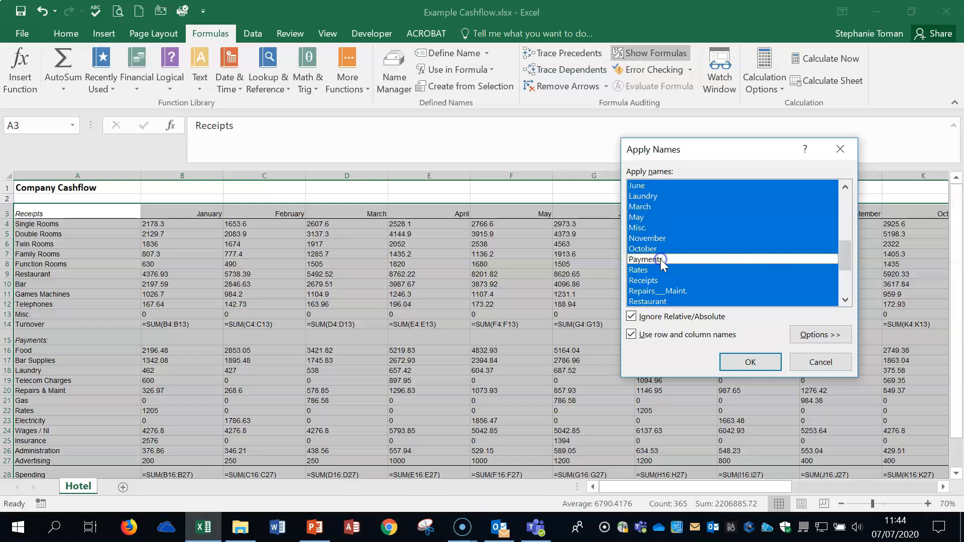
left_click(751, 362)
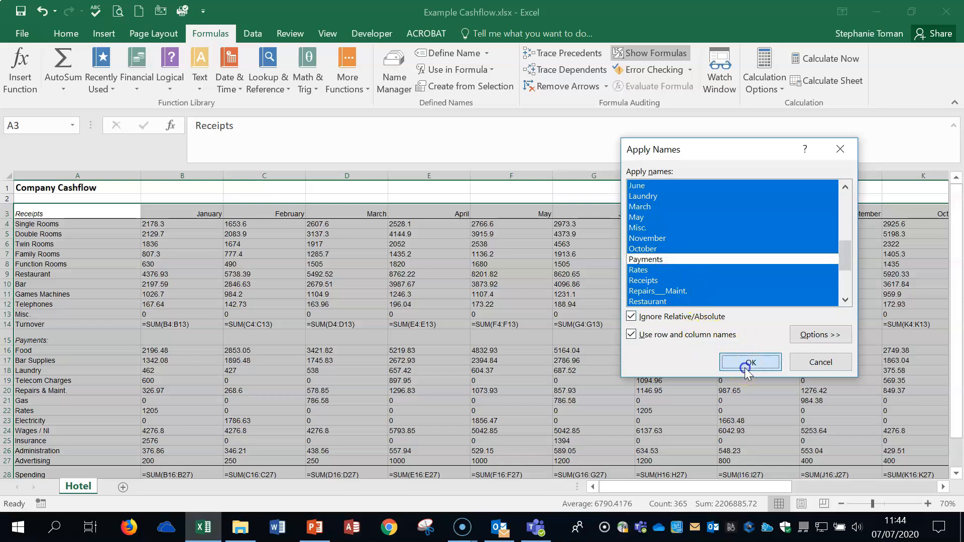
Autofit column C and inspect the February Turnover formula in C14
double_click(305, 176)
left_click(281, 324)
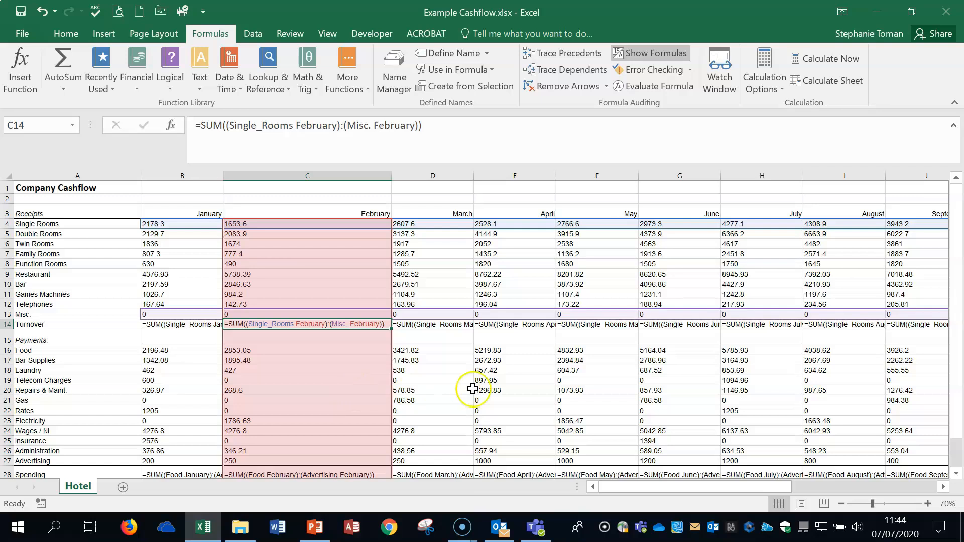
left_click(533, 383)
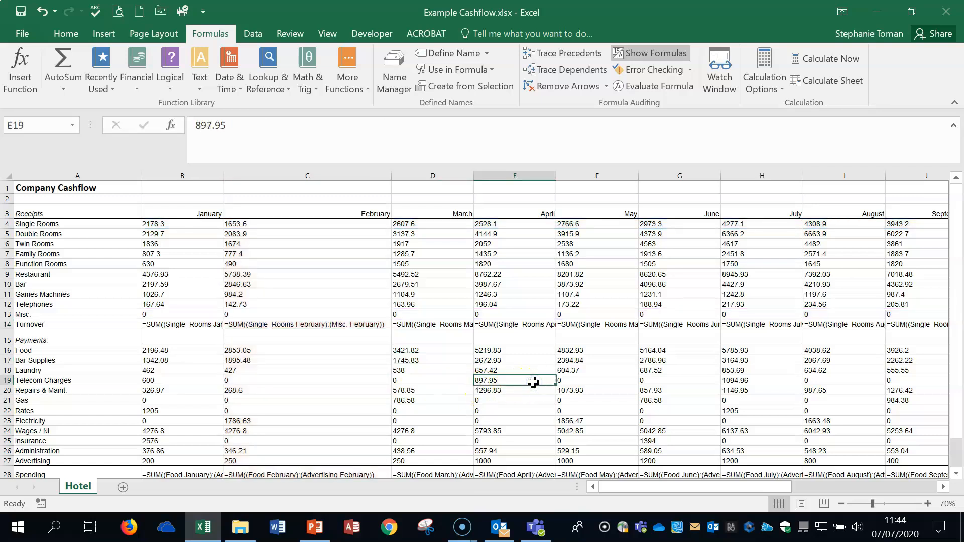
Switch the sheet back to showing values and look over the Spending and Gross Profit rows from January to TOTAL
key("ctrl+grave")
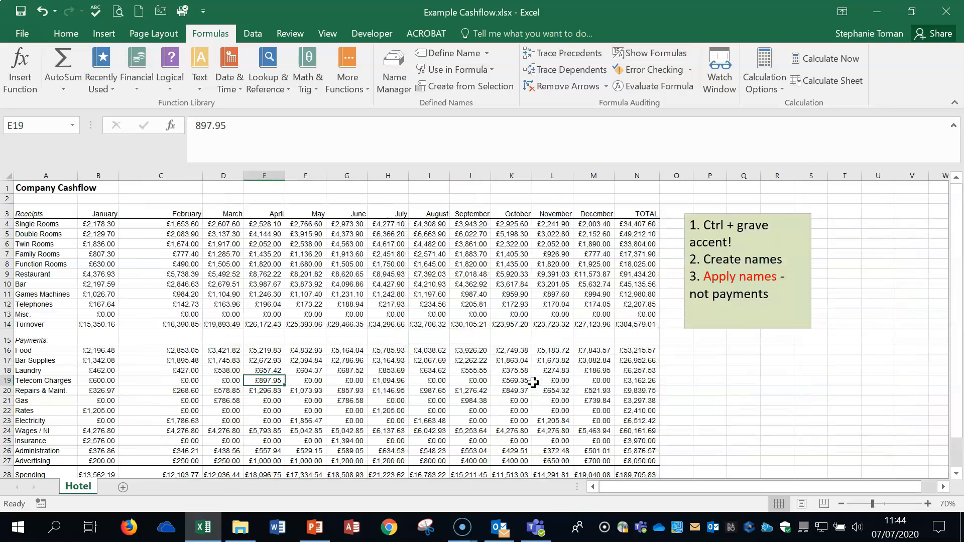
left_click(823, 399)
scroll(826, 400, "down", 2)
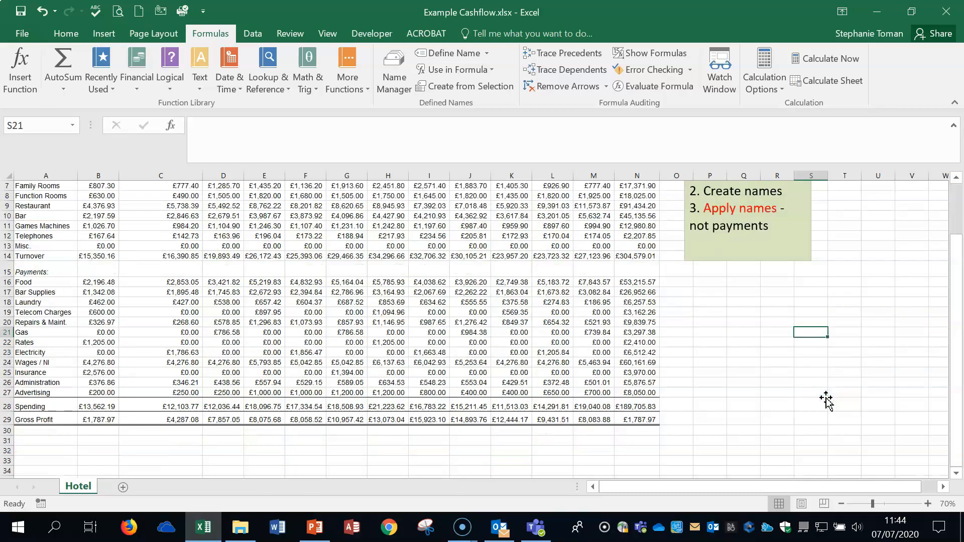
scroll(827, 400, "up", 2)
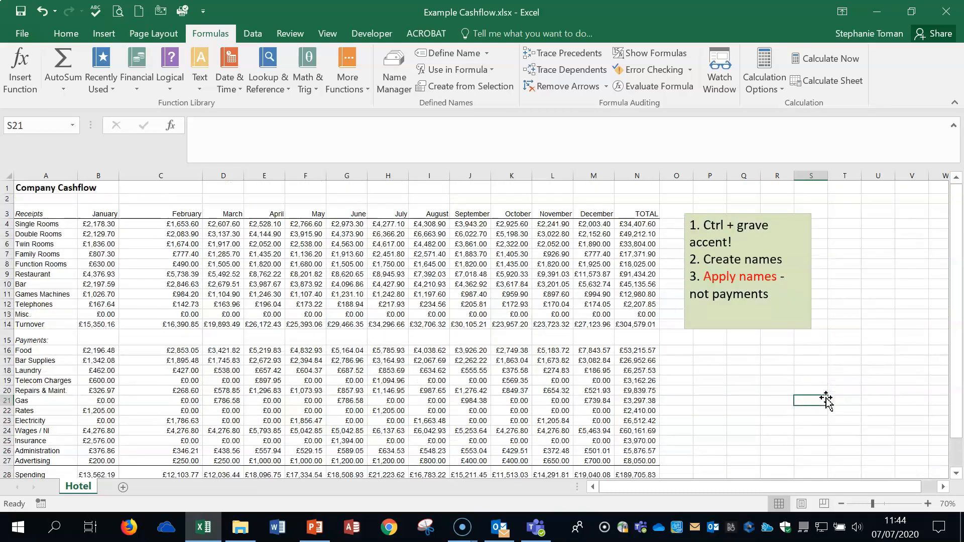
scroll(827, 400, "down", 2)
left_click(90, 448)
left_click(229, 450)
left_click(389, 451)
left_click(553, 450)
left_click(637, 451)
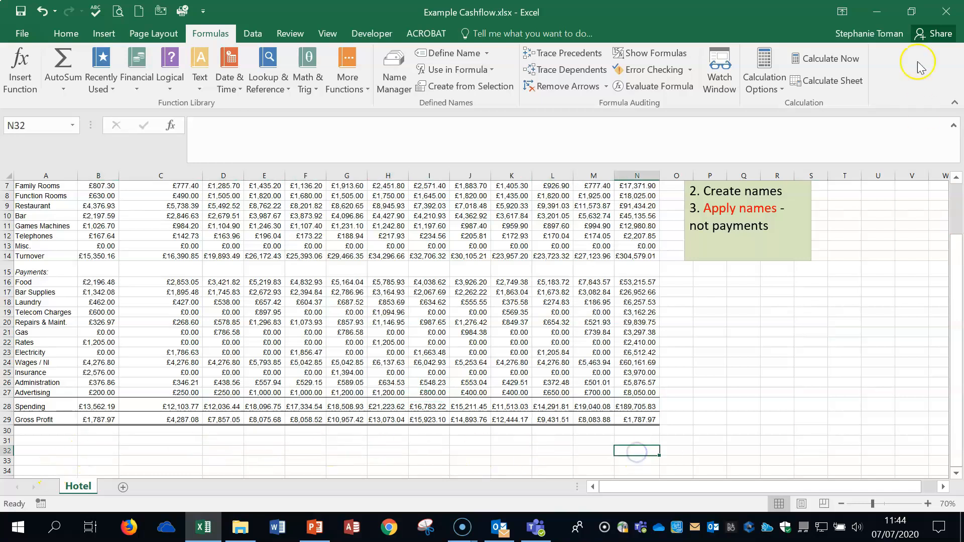
Close Example Cashflow.xlsx without saving and open Example Cashflow2.xlsx from the same folder
left_click(945, 13)
left_click(480, 277)
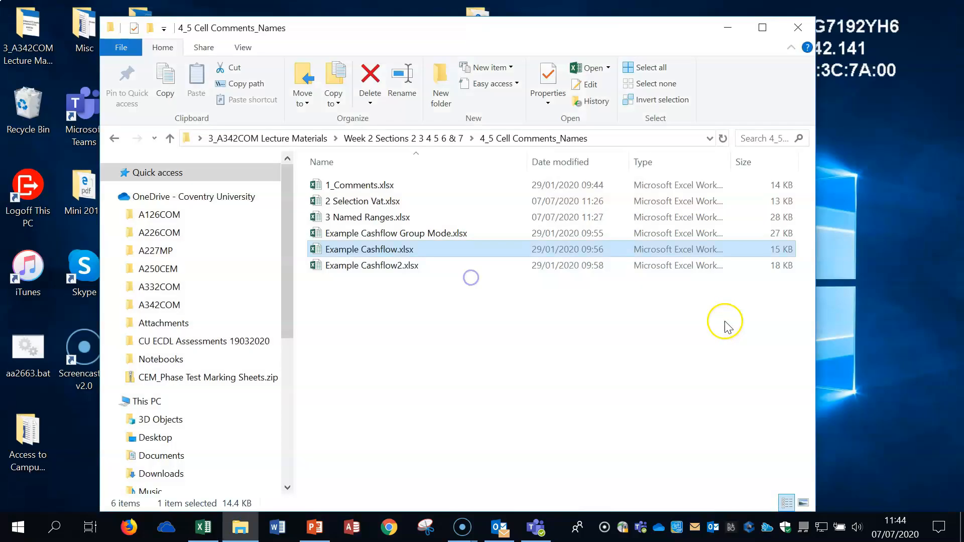
left_click(364, 270)
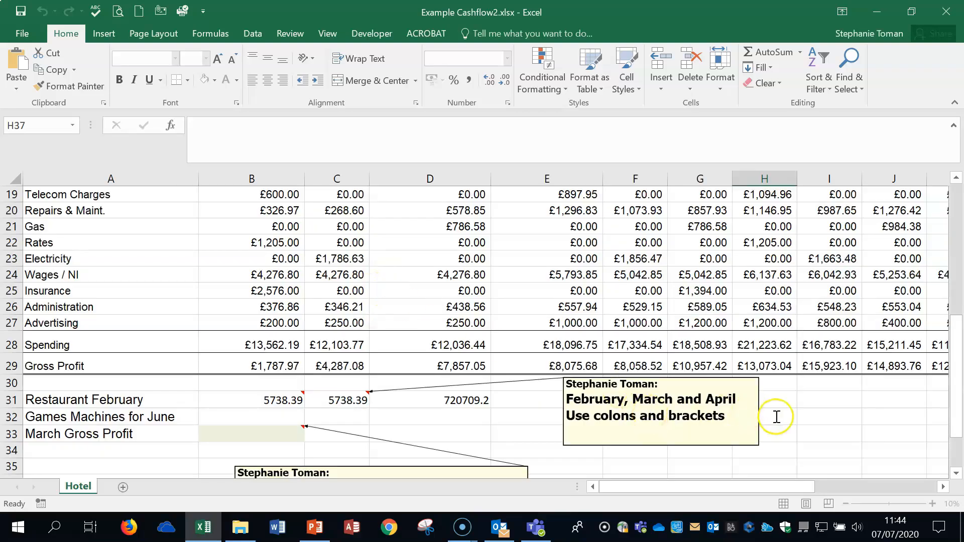
Inspect the Restaurant February formula in B31 and display the formulas across the Hotel sheet
left_click(857, 415)
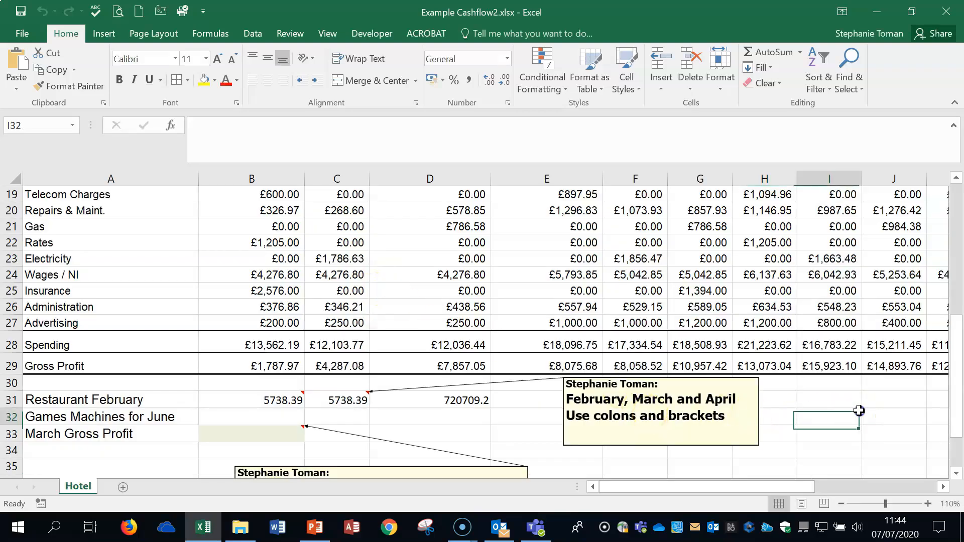
scroll(860, 410, "down", 1)
scroll(860, 411, "down", 2)
left_click(252, 307)
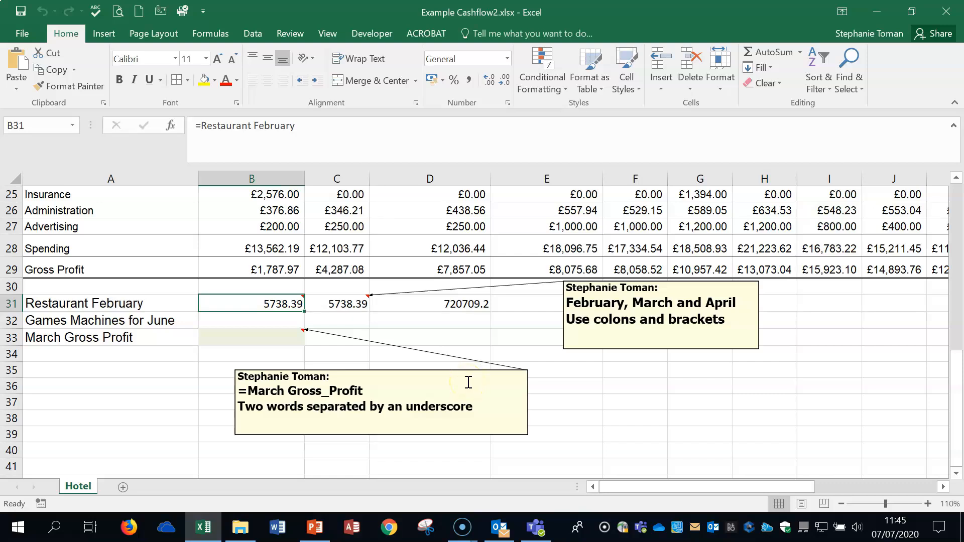
key("ctrl+grave")
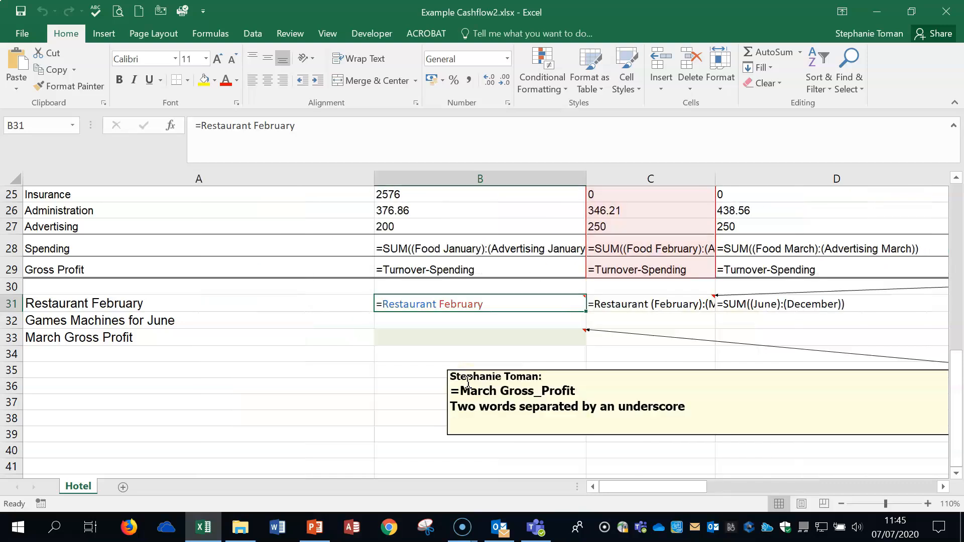
Change the Restaurant February formula in B31 to =Restaurant March using the suggested March name
mouse_move(688, 486)
left_mouse_down()
mouse_move(703, 486)
mouse_move(692, 488)
left_mouse_up()
left_click(445, 304)
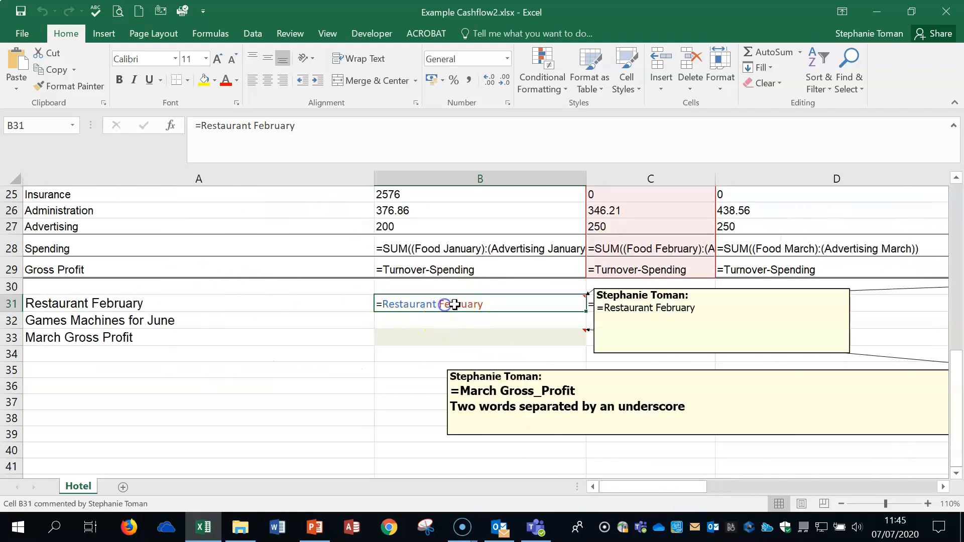
double_click(440, 304)
left_click_drag(440, 305, 503, 304)
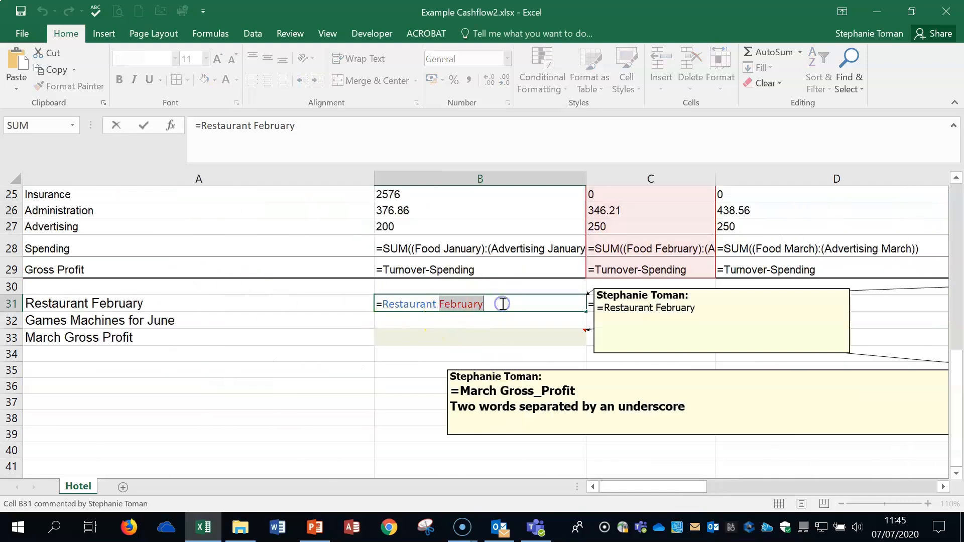
type("Mar")
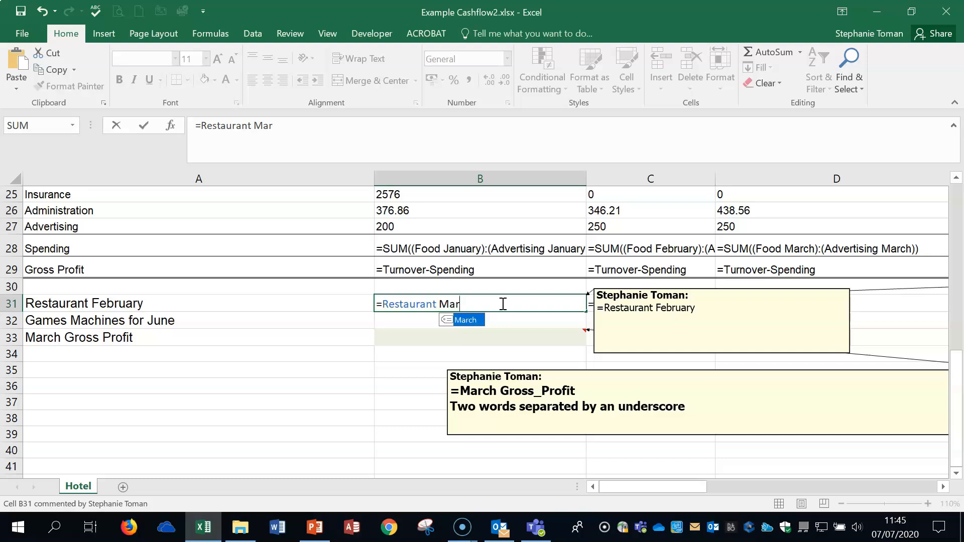
type("c")
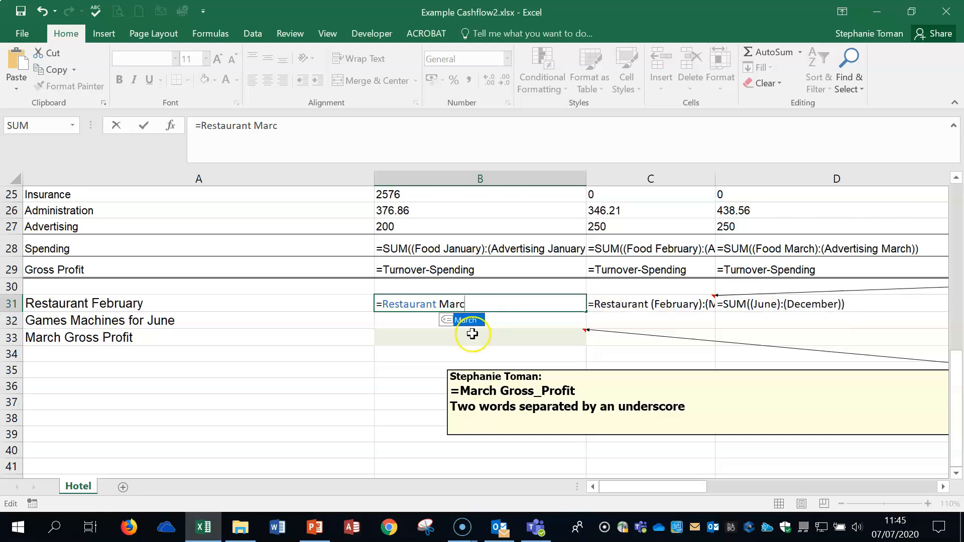
double_click(466, 321)
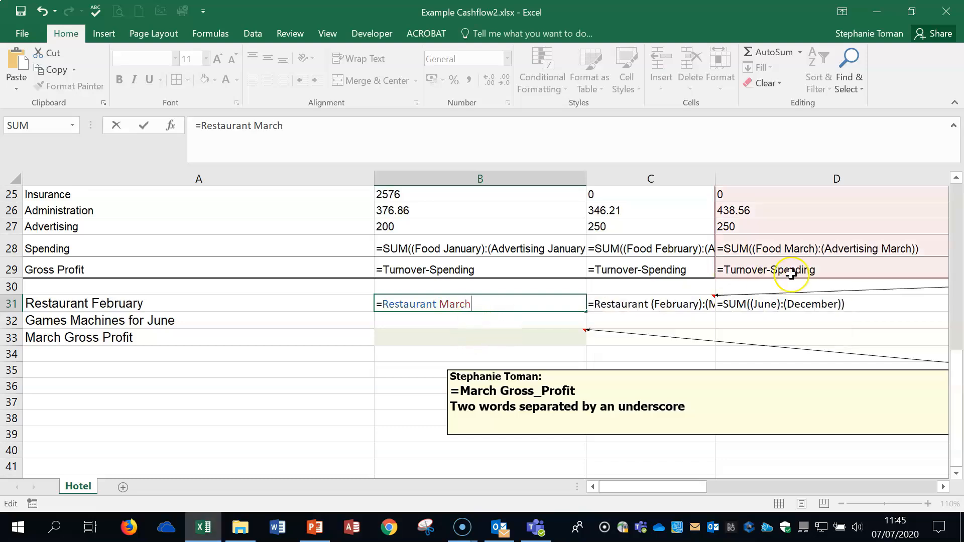
scroll(824, 311, "up", 2)
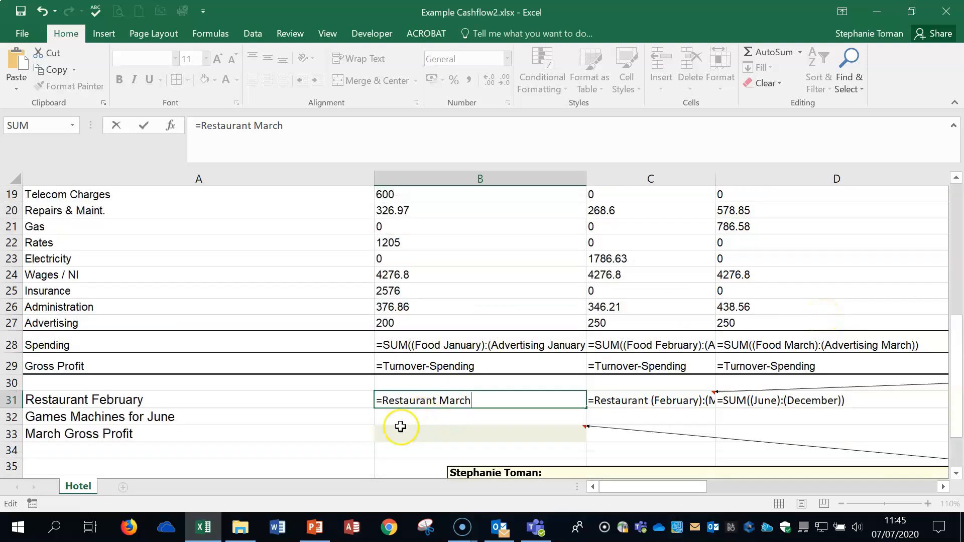
mouse_move(510, 398)
key("ctrl+Return")
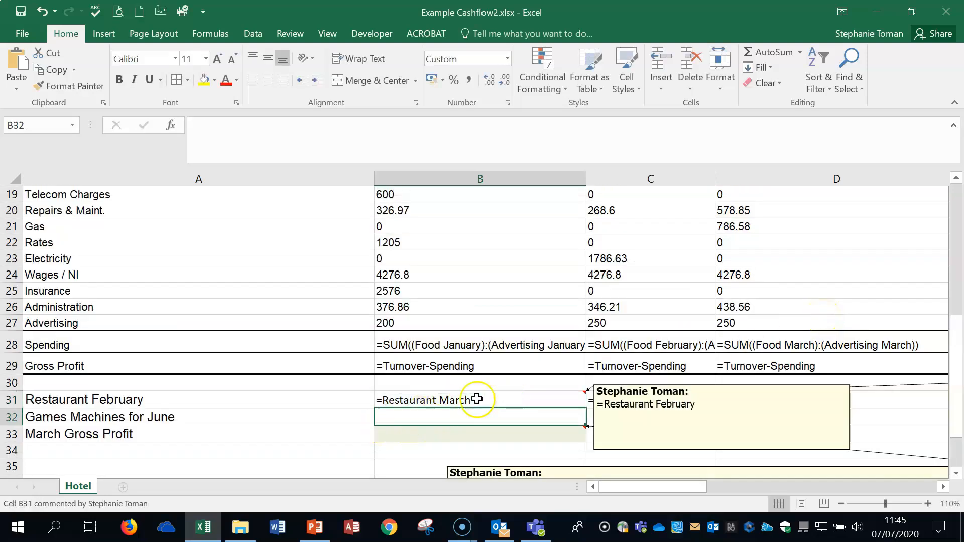
Switch the sheet back to showing values and trace where the Restaurant and March ranges of B31 intersect
left_click_drag(950, 361, 952, 284)
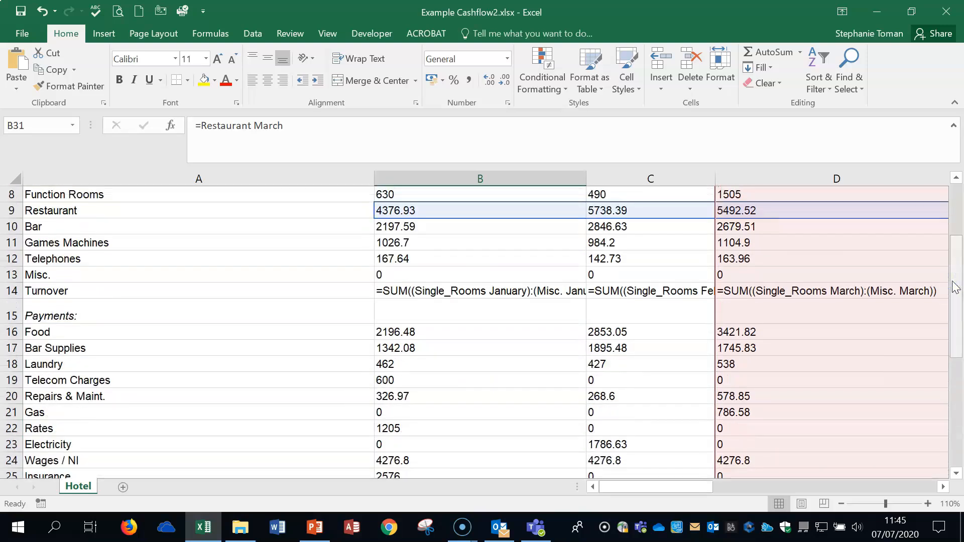
key("ctrl+grave")
scroll(542, 422, "down", 3)
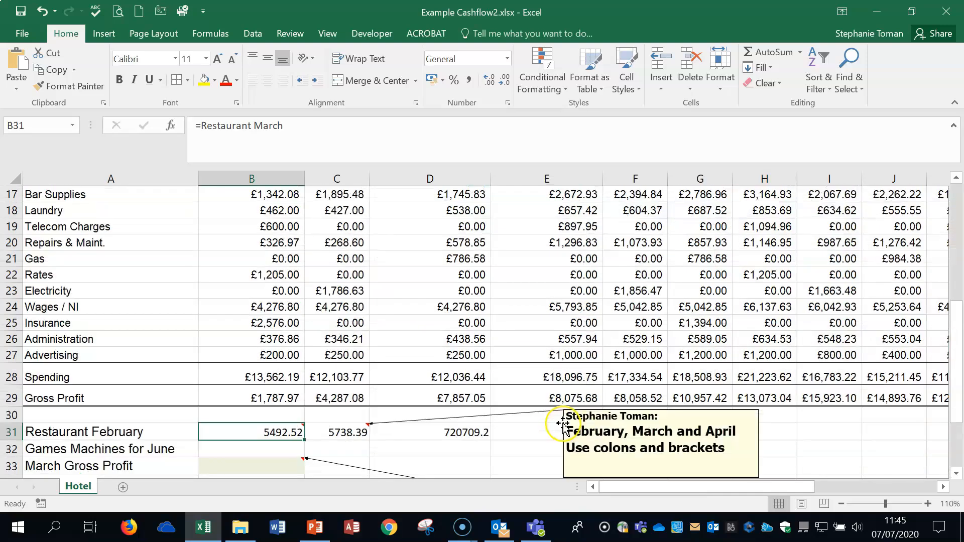
double_click(276, 432)
scroll(487, 406, "up", 2)
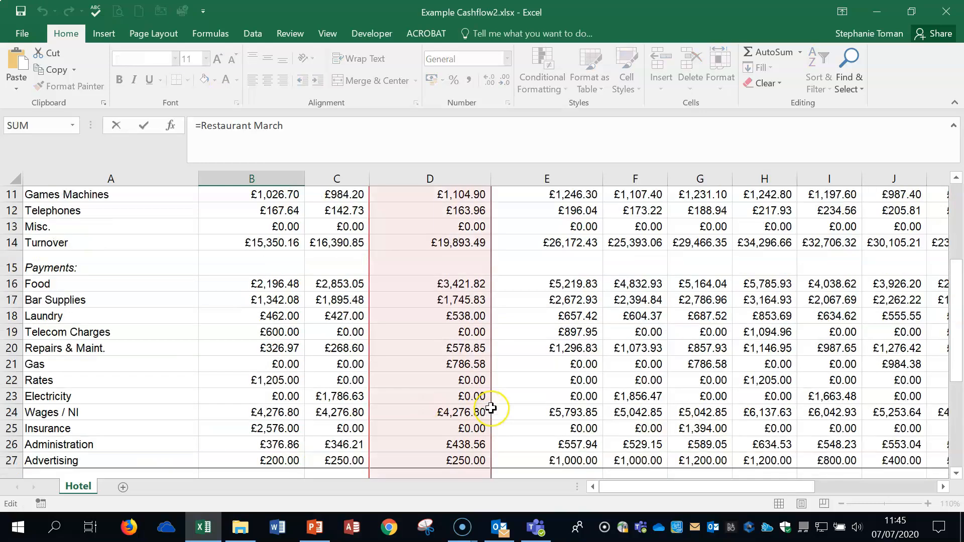
scroll(490, 408, "up", 2)
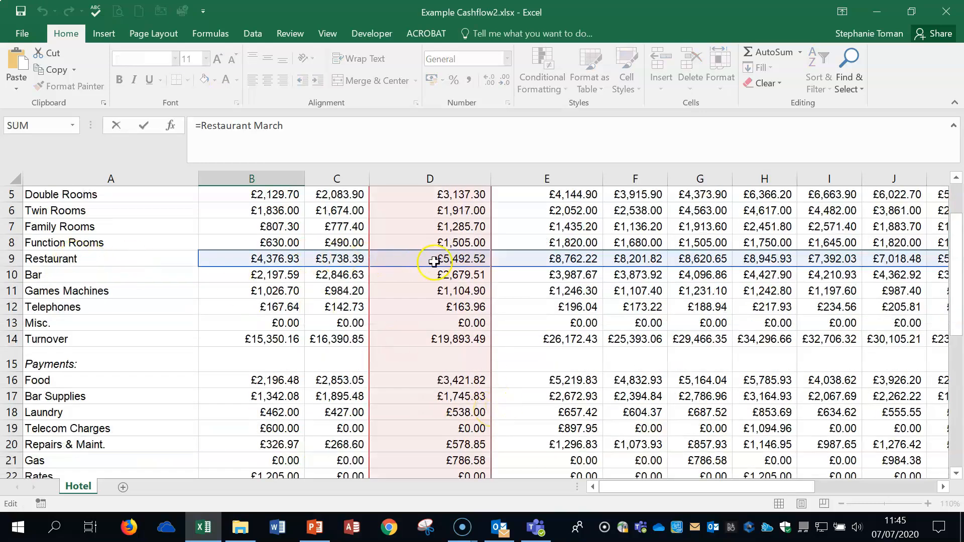
scroll(434, 262, "up", 2)
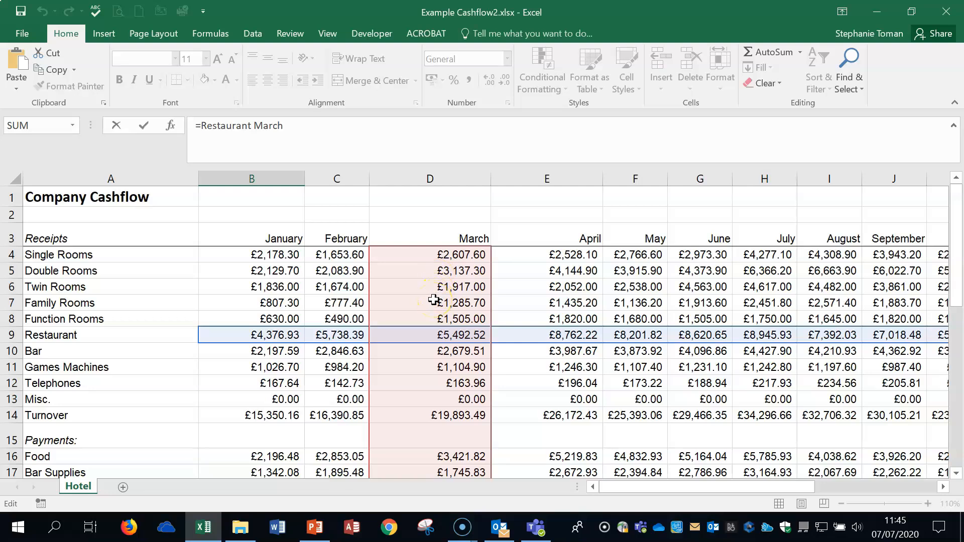
scroll(553, 360, "down", 9)
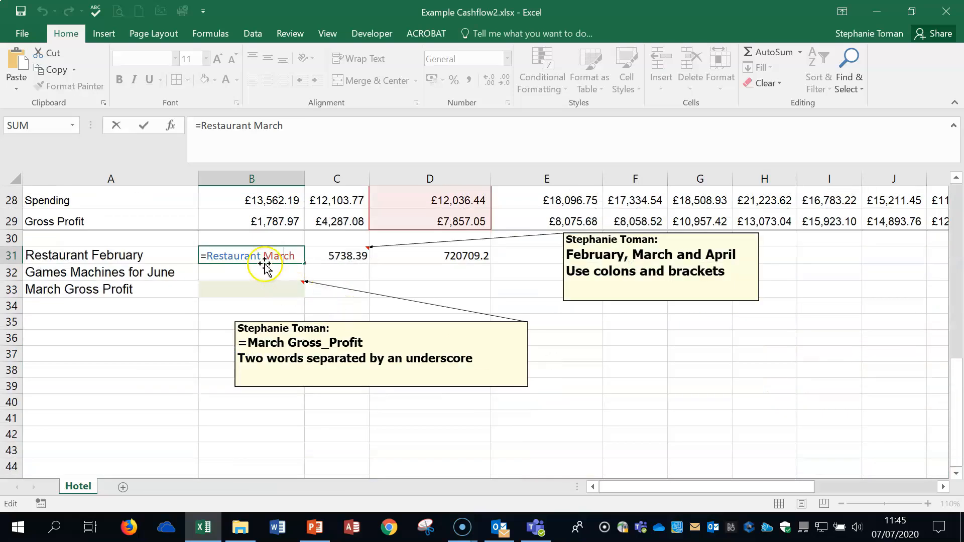
key("Return")
Inspect the formula in C31 that combines Restaurant with the February, March and April names, leaving it unedited
left_click(340, 259)
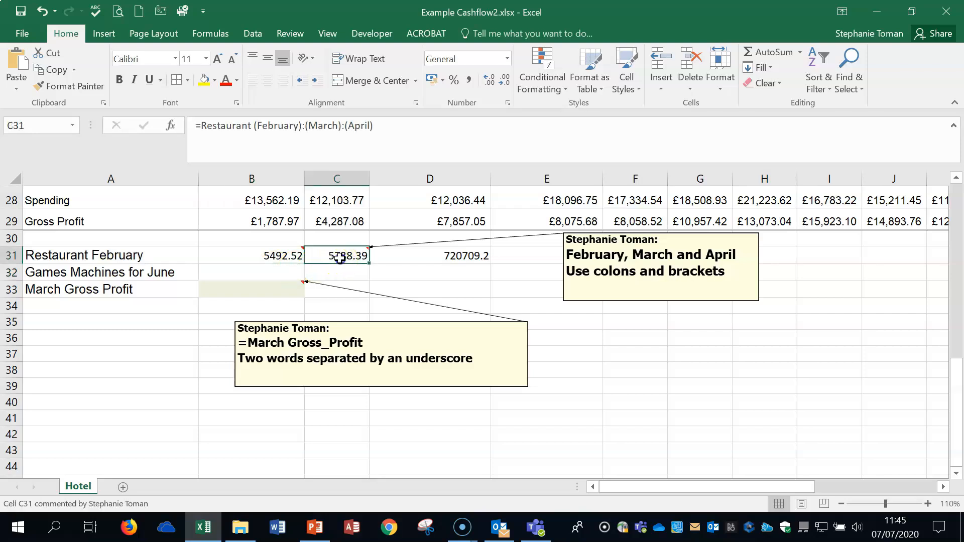
double_click(341, 257)
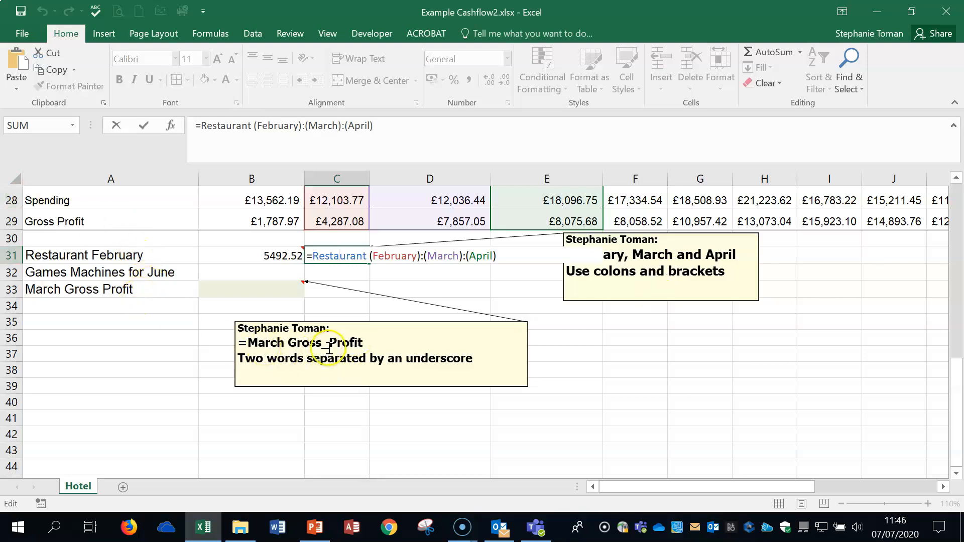
key("Return")
left_click(641, 385)
scroll(645, 380, "up", 2)
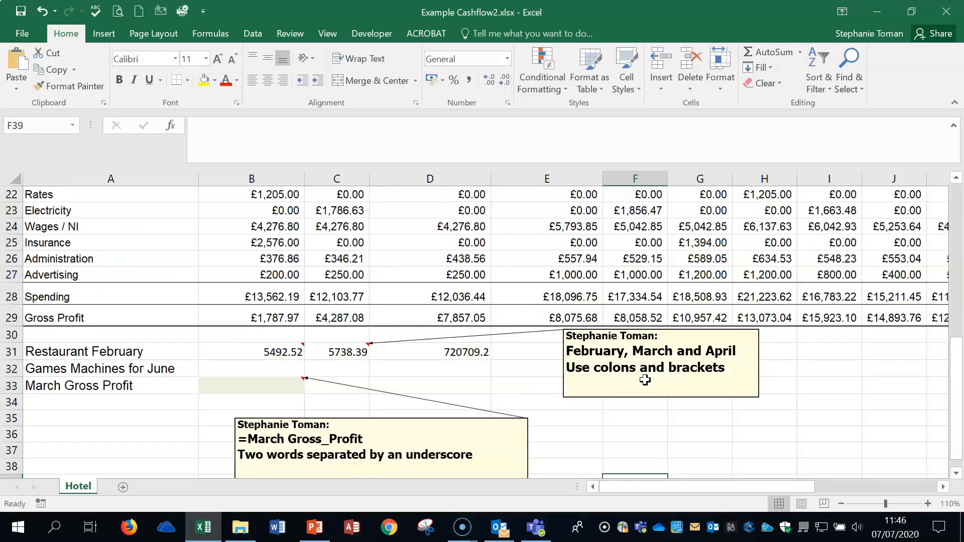
double_click(345, 352)
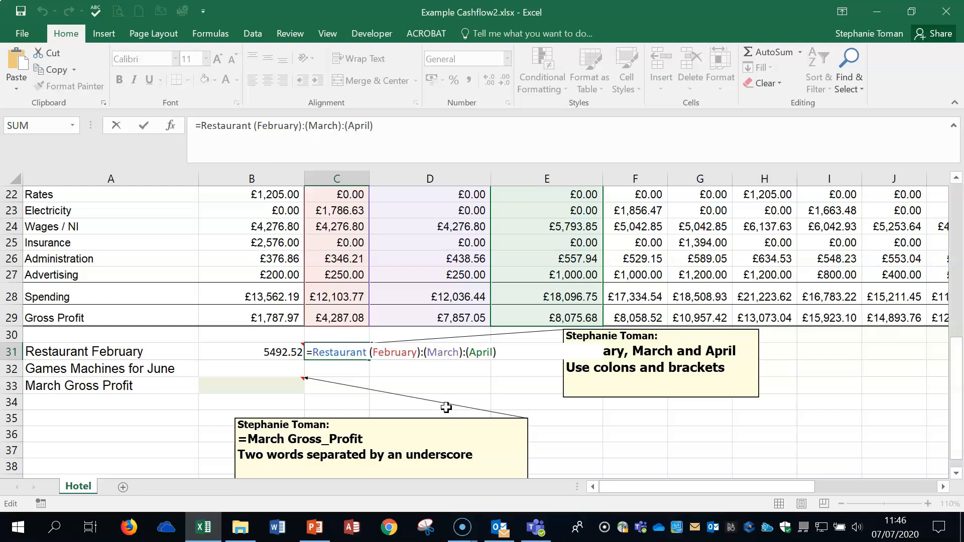
key("Escape")
Close Example Cashflow2.xlsx and save its changes
left_click(947, 12)
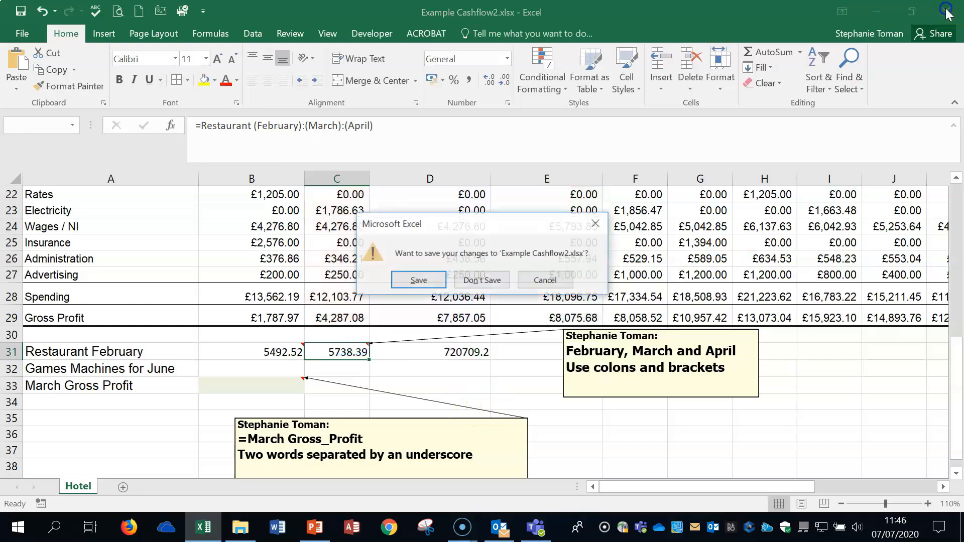
left_click(432, 284)
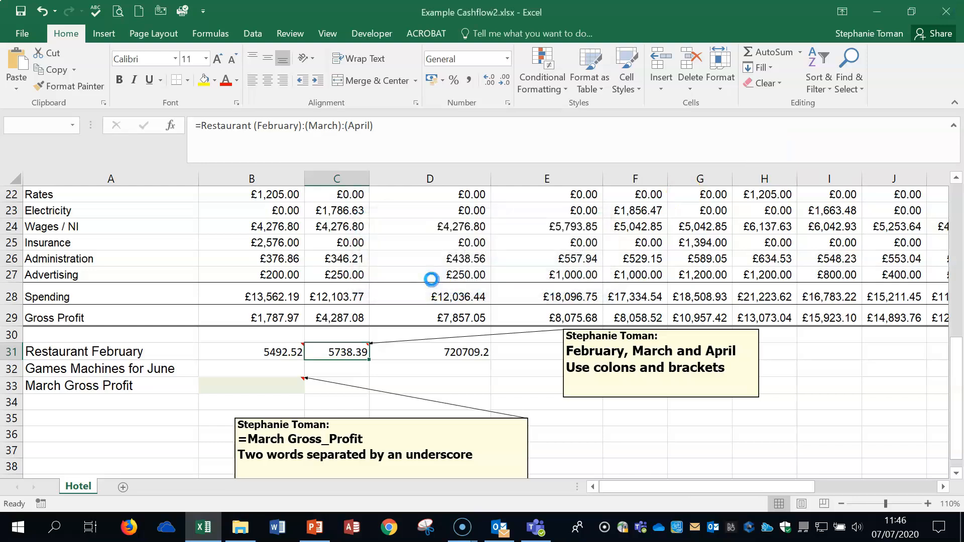